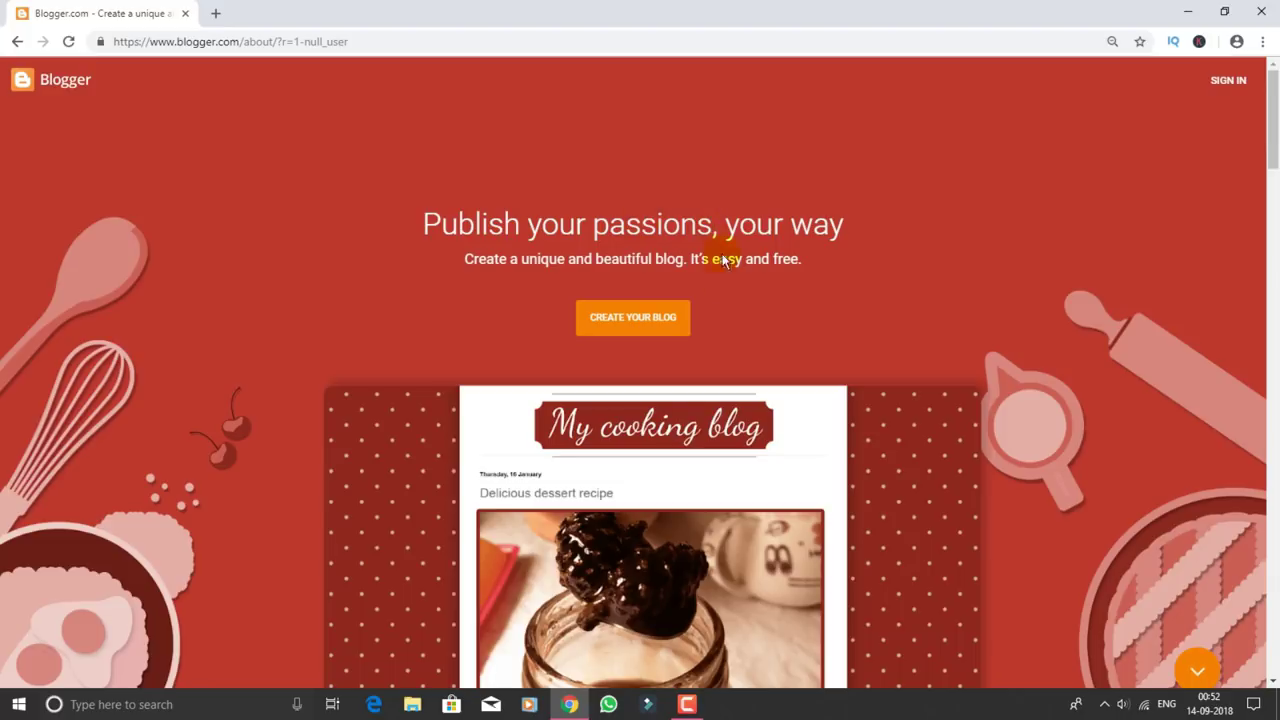
# Start creating a blog and sign in to the Google account by submitting the account password.
pyautogui.click(643, 330)
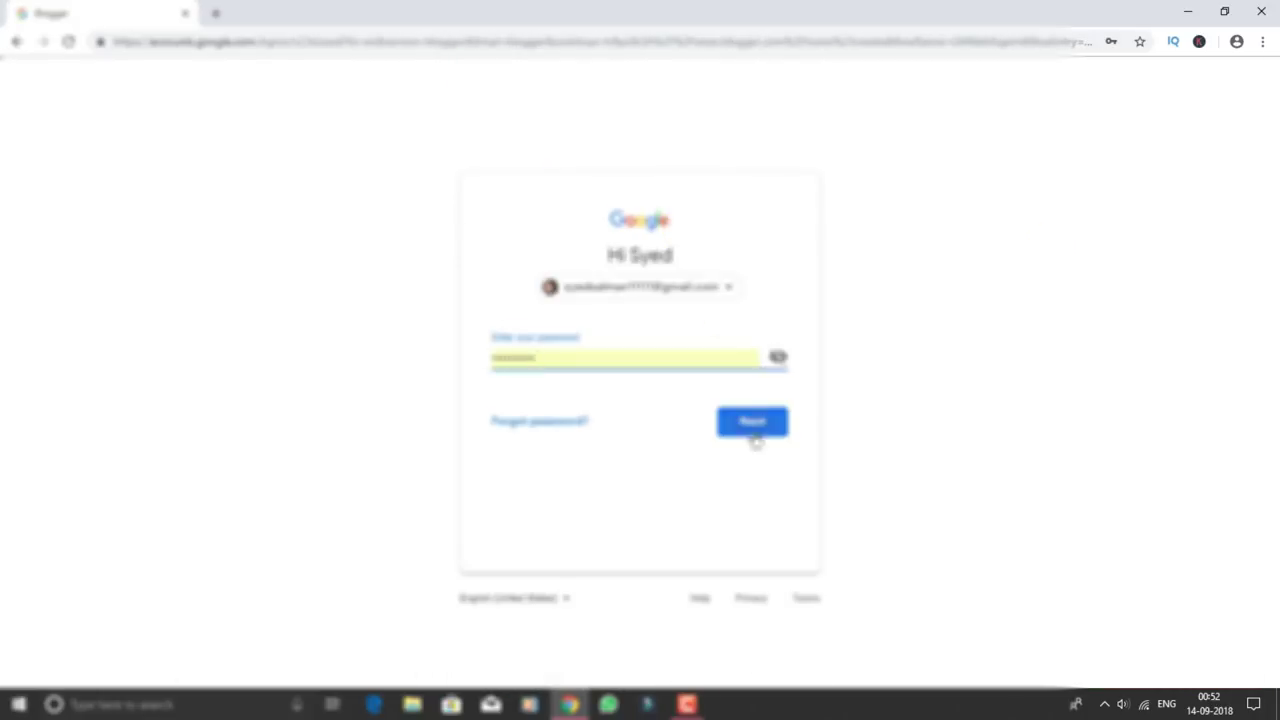
pyautogui.click(754, 432)
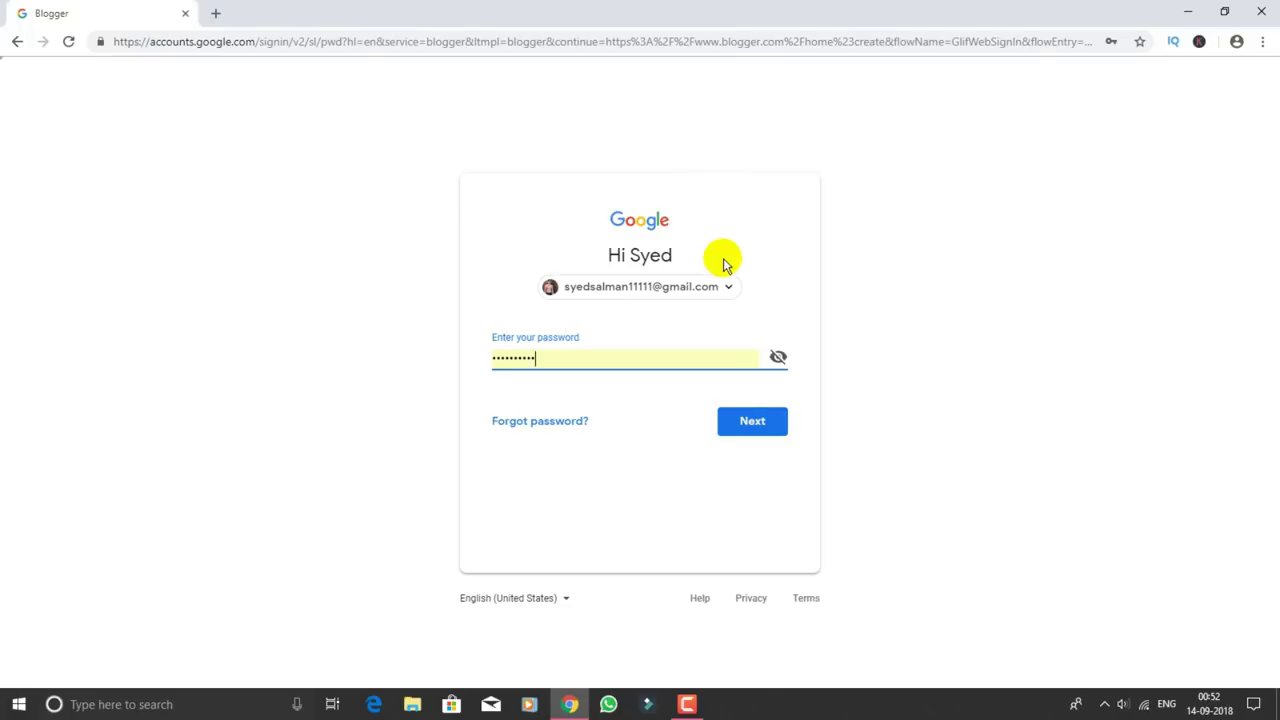
pyautogui.click(750, 426)
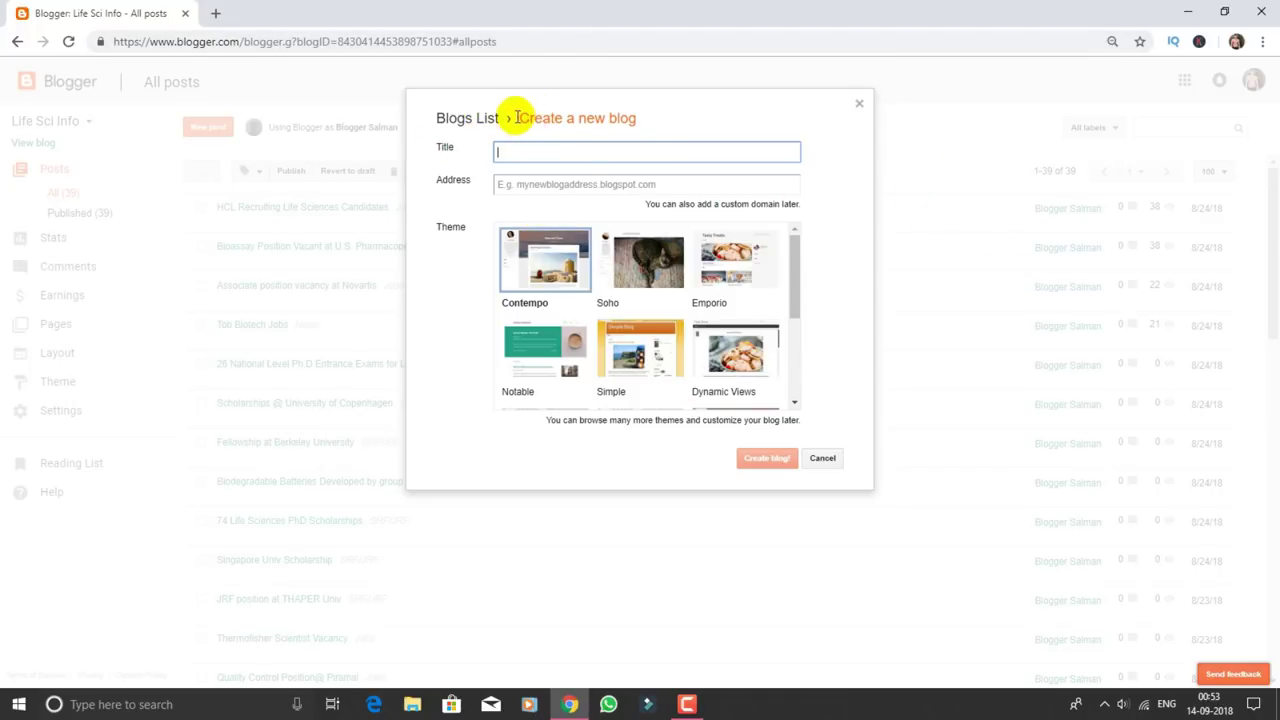
# Enter "Demo blog" as the title of the new blog.
pyautogui.moveTo(512, 118); pyautogui.dragTo(670, 136)
pyautogui.click(665, 116)
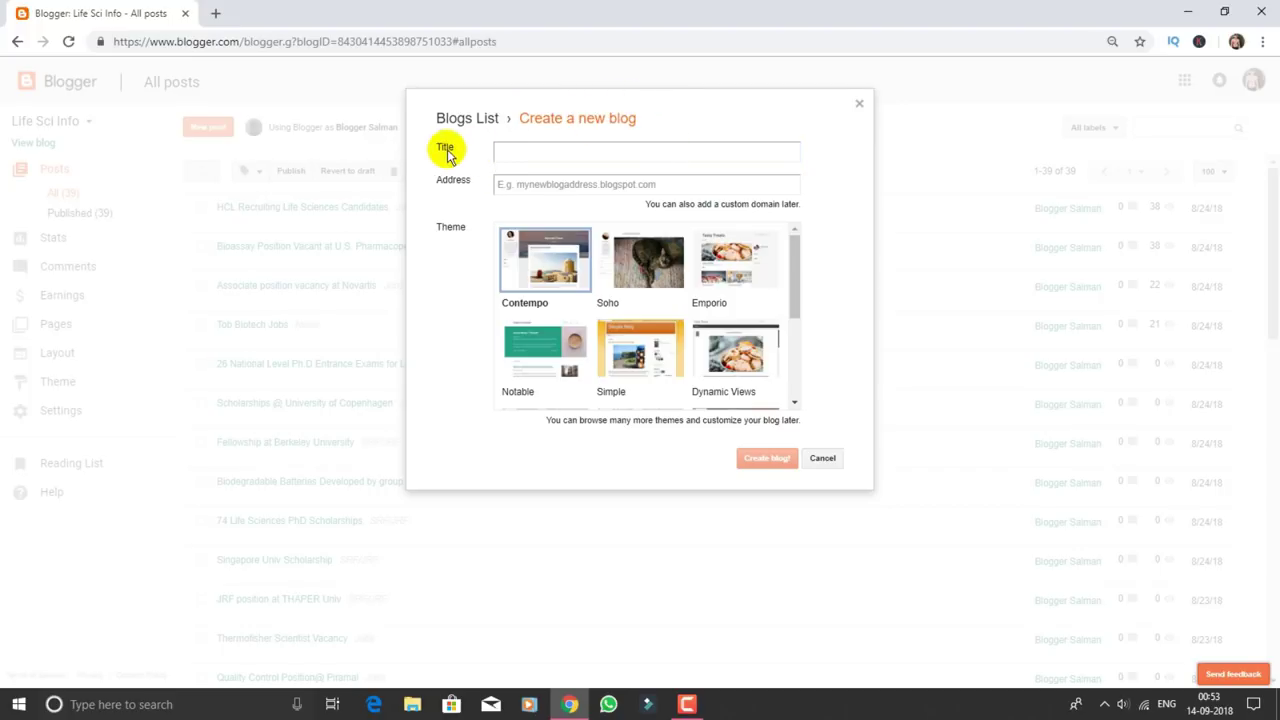
pyautogui.click(578, 148)
pyautogui.click(577, 140)
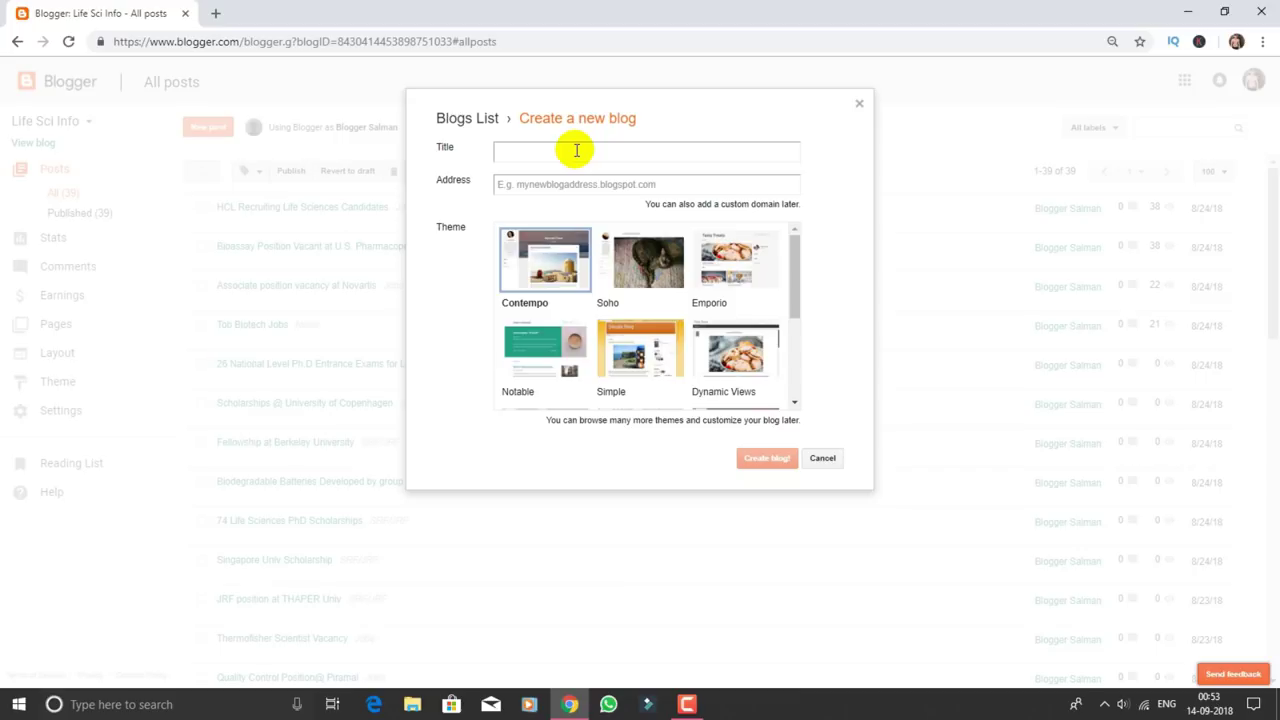
pyautogui.write('Demo blog')
pyautogui.press('Tab')
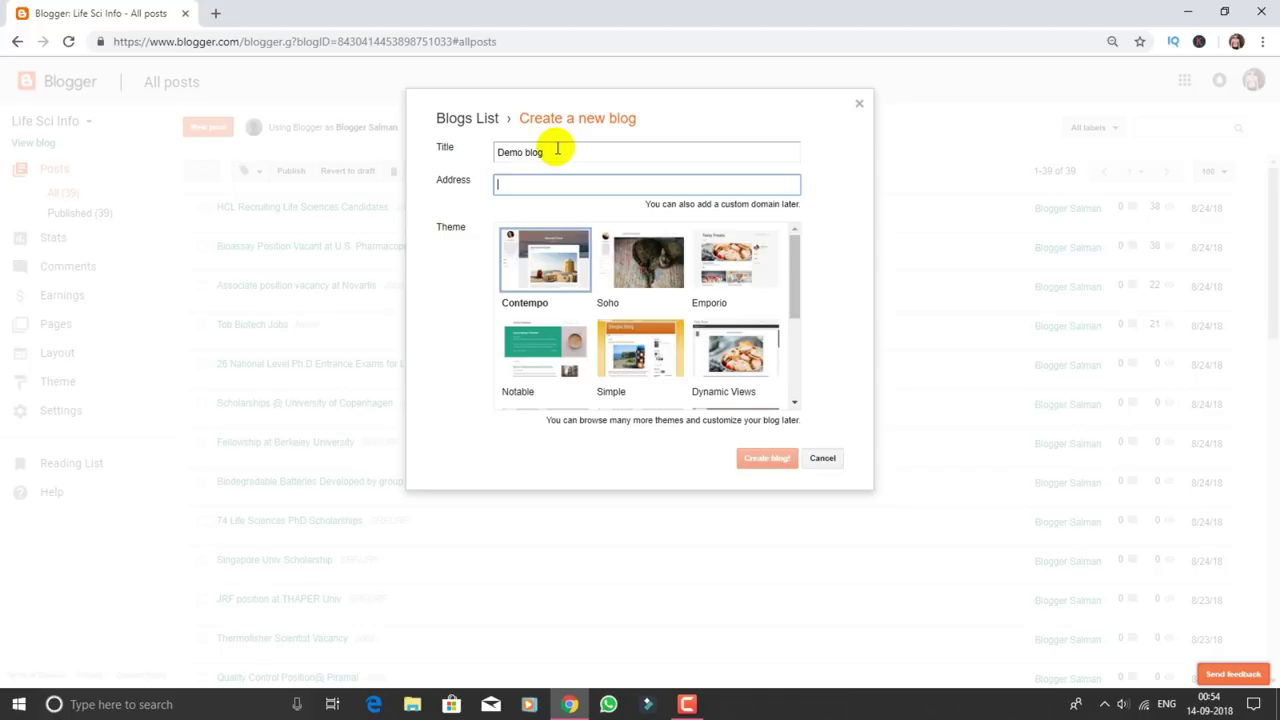
# Copy the blog title into the address, remove its space and choose the suggested address Demoblog.blogspot.com.
pyautogui.click(557, 150)
pyautogui.moveTo(557, 150); pyautogui.dragTo(470, 152)
pyautogui.hotkey('ctrl', 'c')
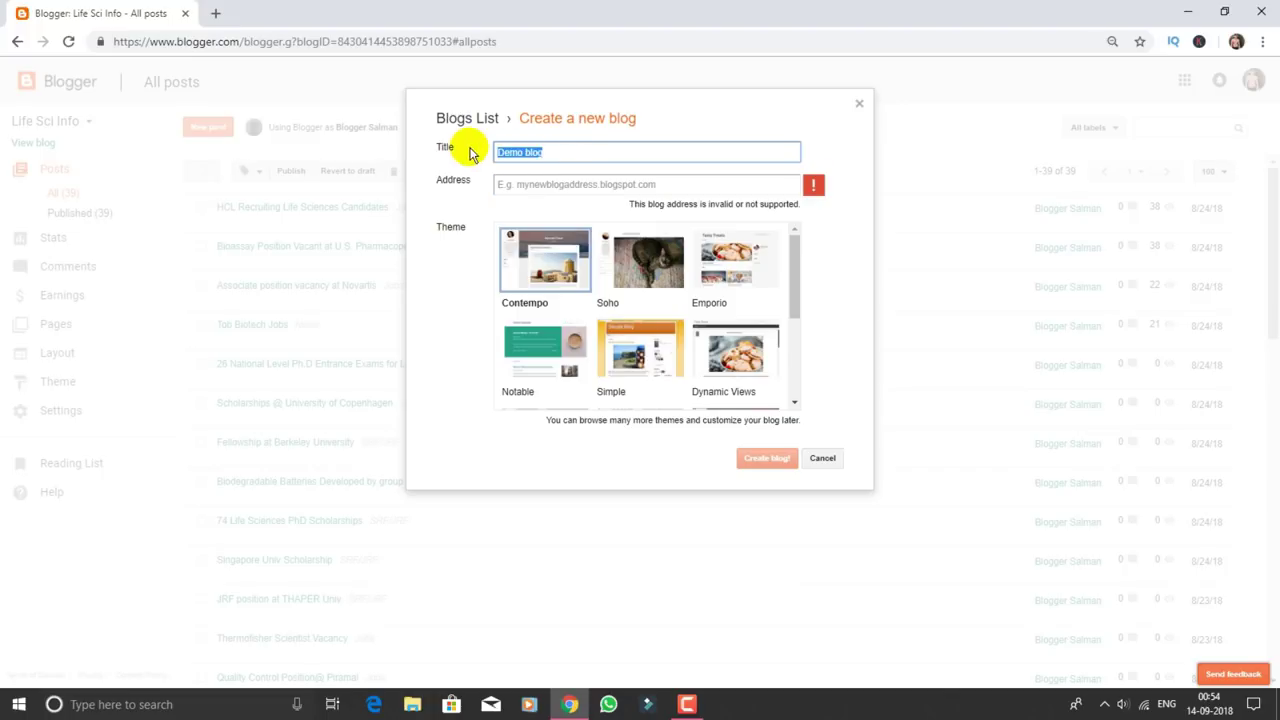
pyautogui.click(545, 181)
pyautogui.hotkey('ctrl', 'v')
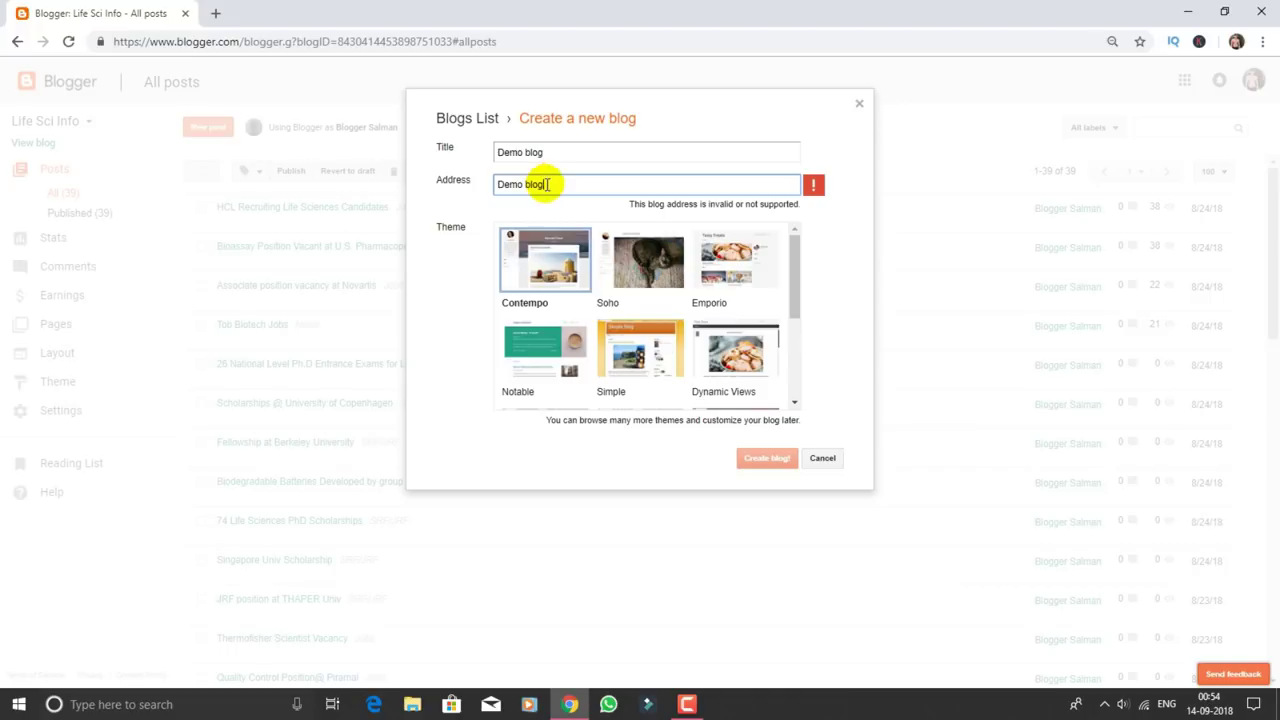
pyautogui.press('BackSpace')
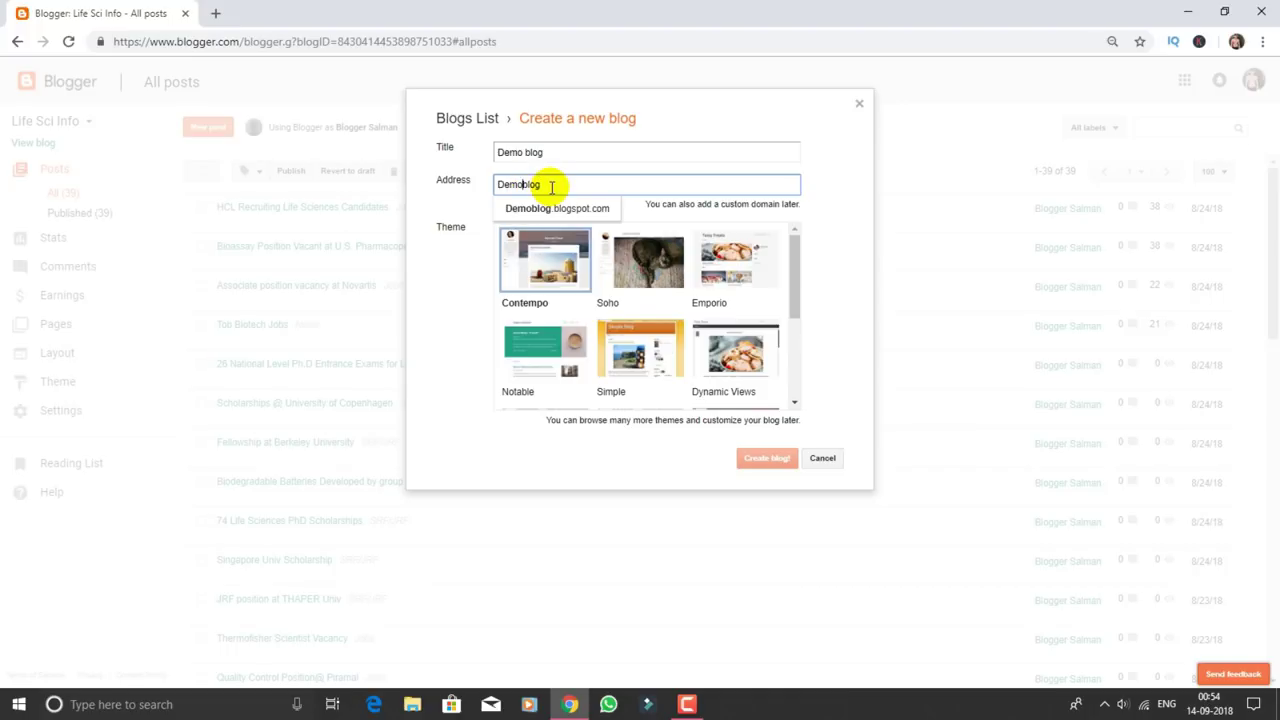
pyautogui.click(548, 209)
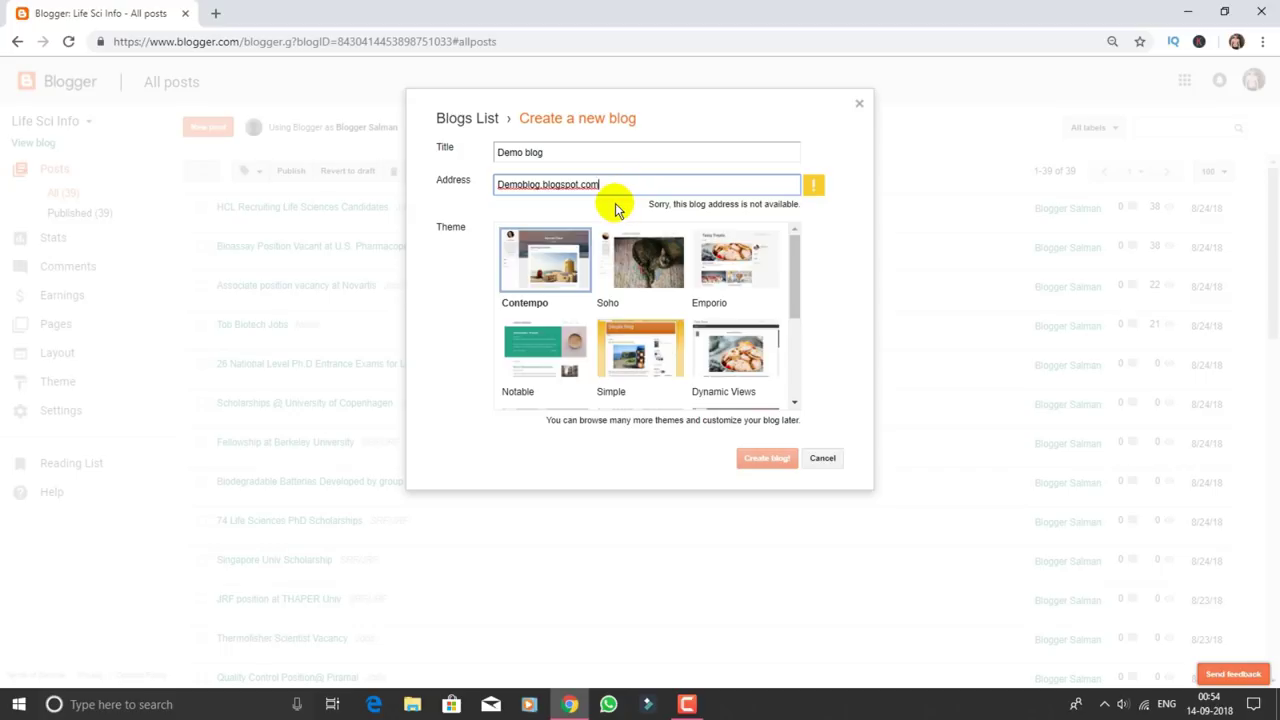
pyautogui.moveTo(652, 205); pyautogui.dragTo(818, 226)
pyautogui.click(820, 230)
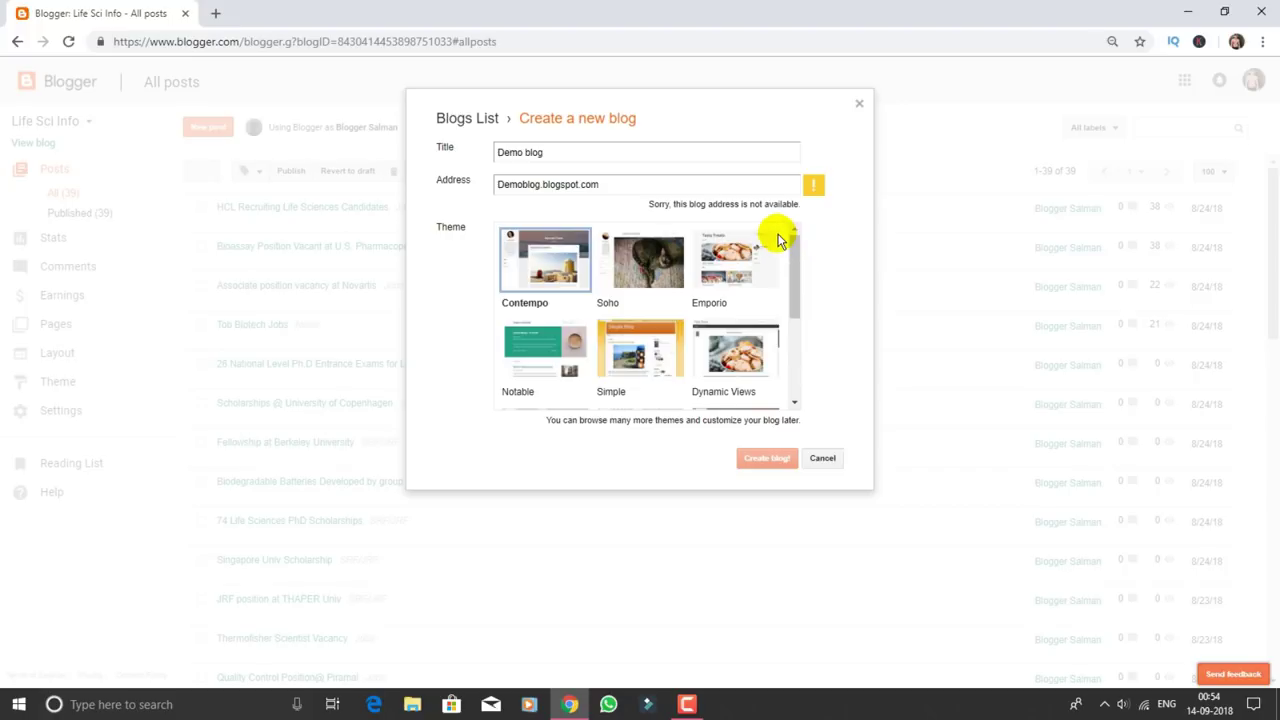
# Insert 20188 after "Demoblog" so the blog address reads Demoblog20188.blogspot.com.
pyautogui.click(537, 180)
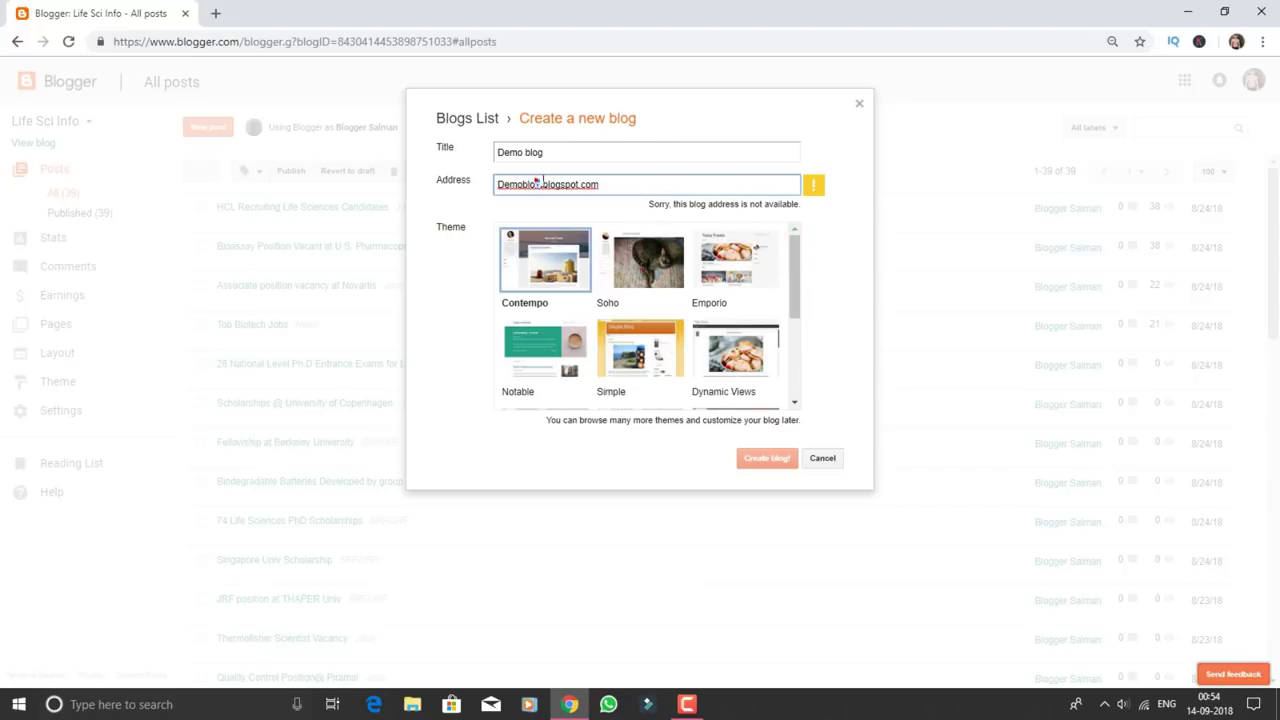
pyautogui.moveTo(532, 180); pyautogui.dragTo(540, 180)
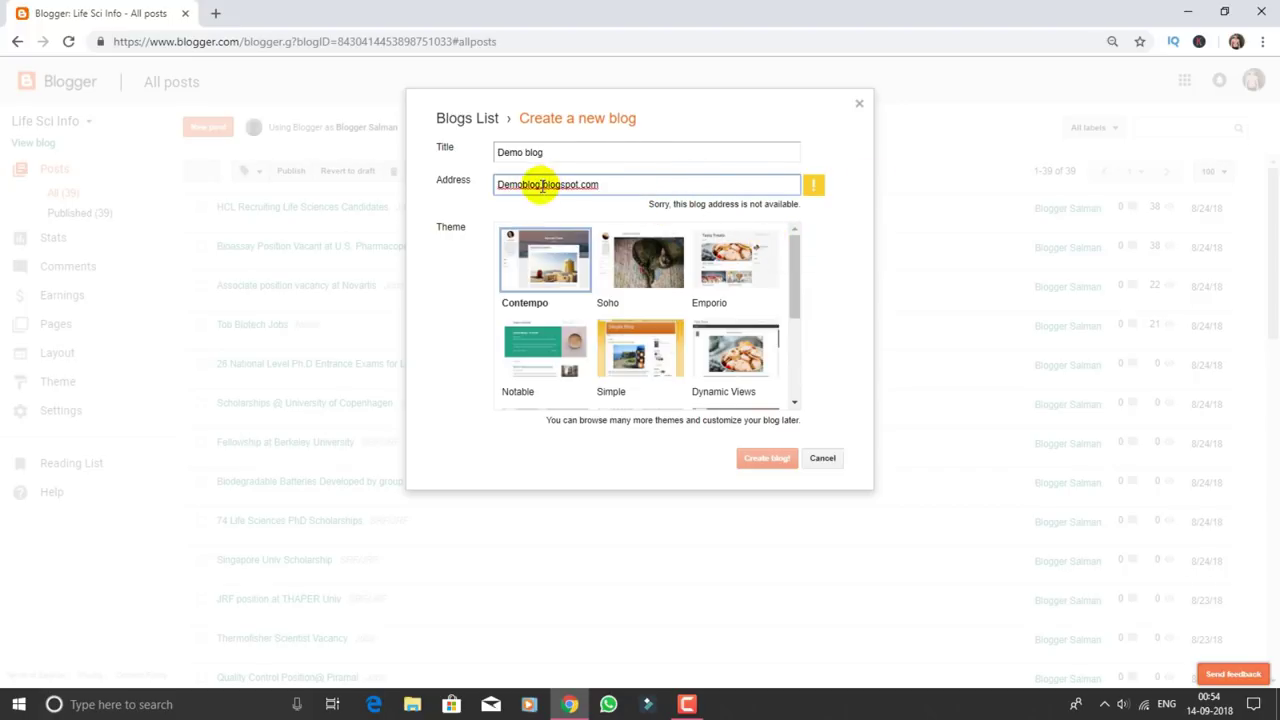
pyautogui.click(540, 184)
pyautogui.write('2018')
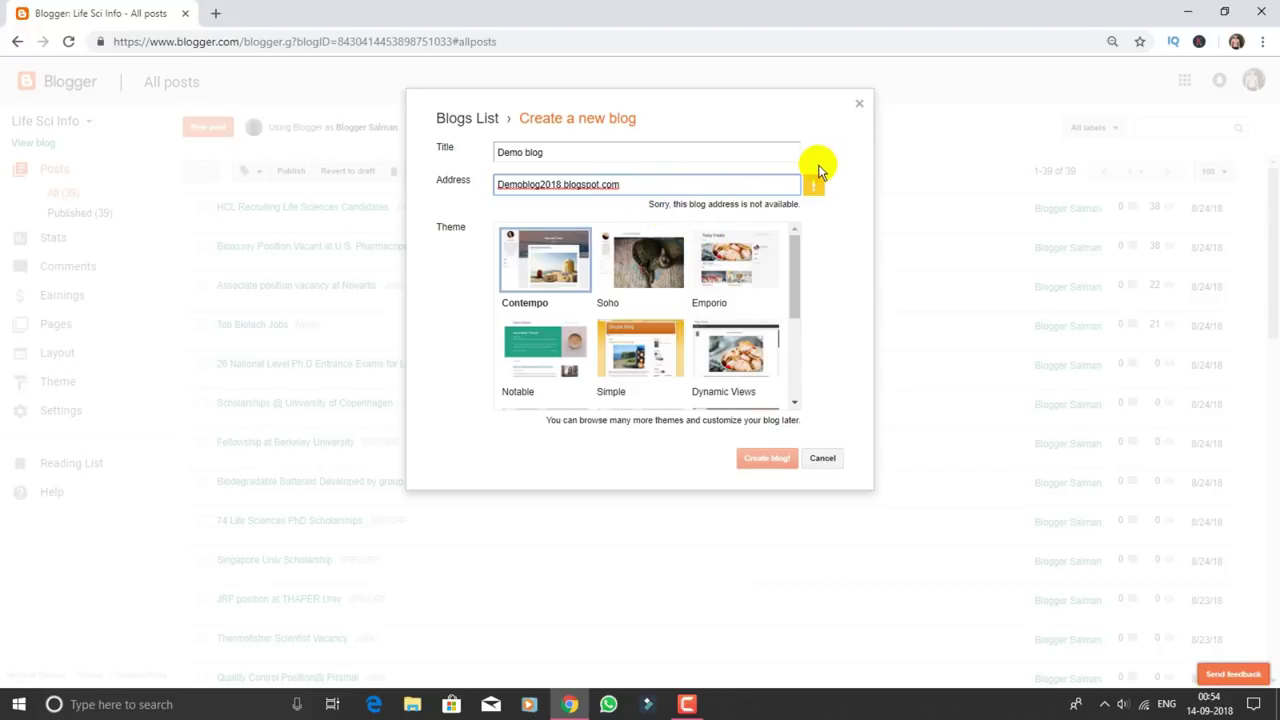
pyautogui.write('8')
pyautogui.click(629, 215)
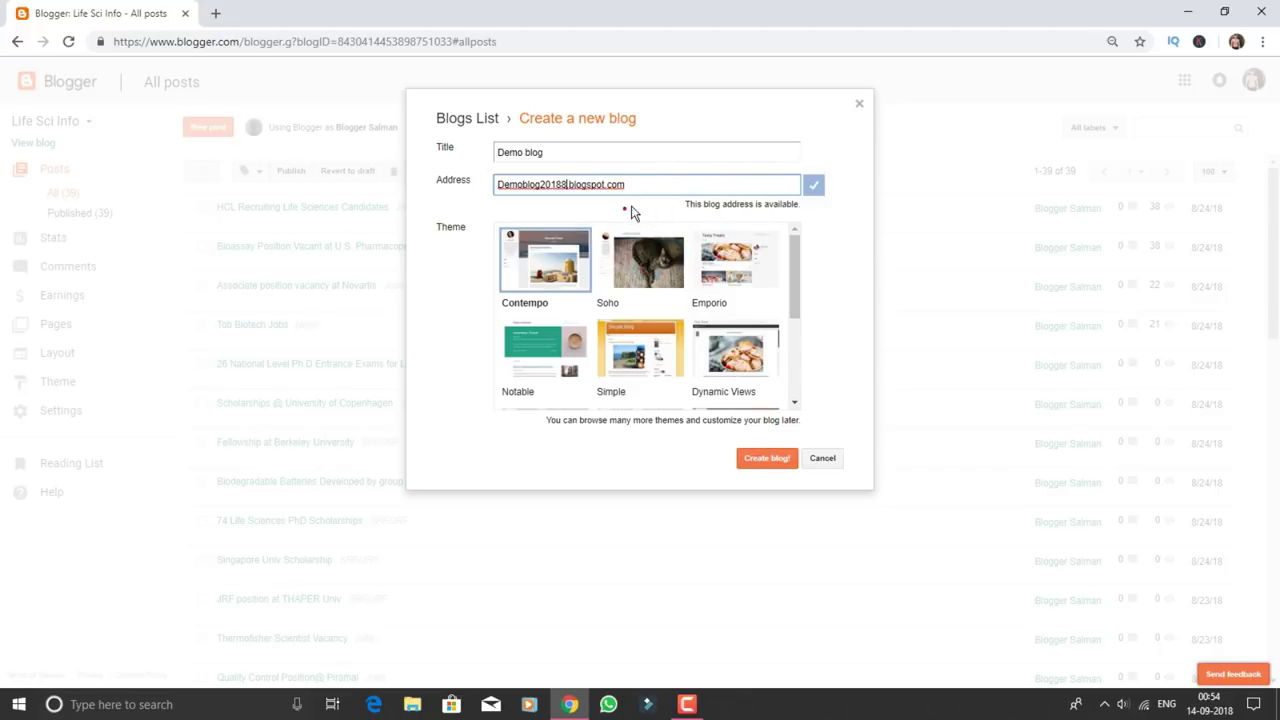
pyautogui.click(728, 210)
pyautogui.click(566, 185)
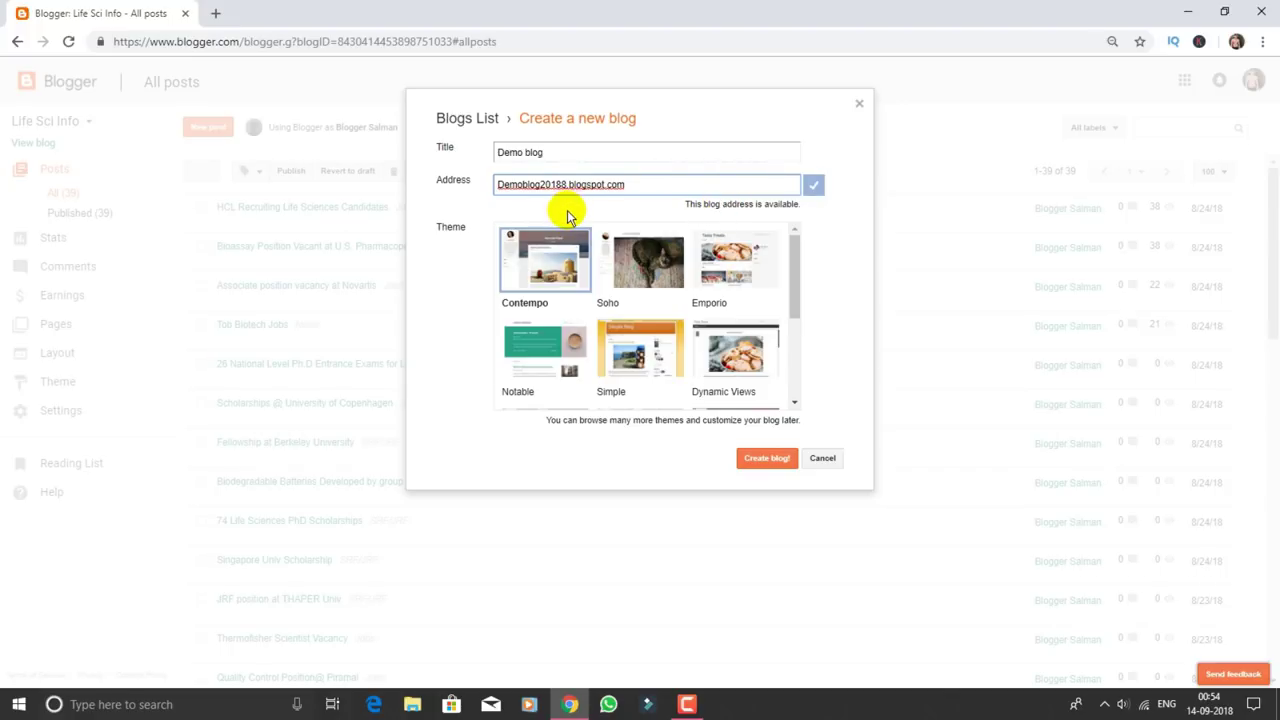
# Create the blog with the preselected Contempo theme and dismiss the Google Domains offer.
pyautogui.moveTo(578, 185); pyautogui.dragTo(794, 400)
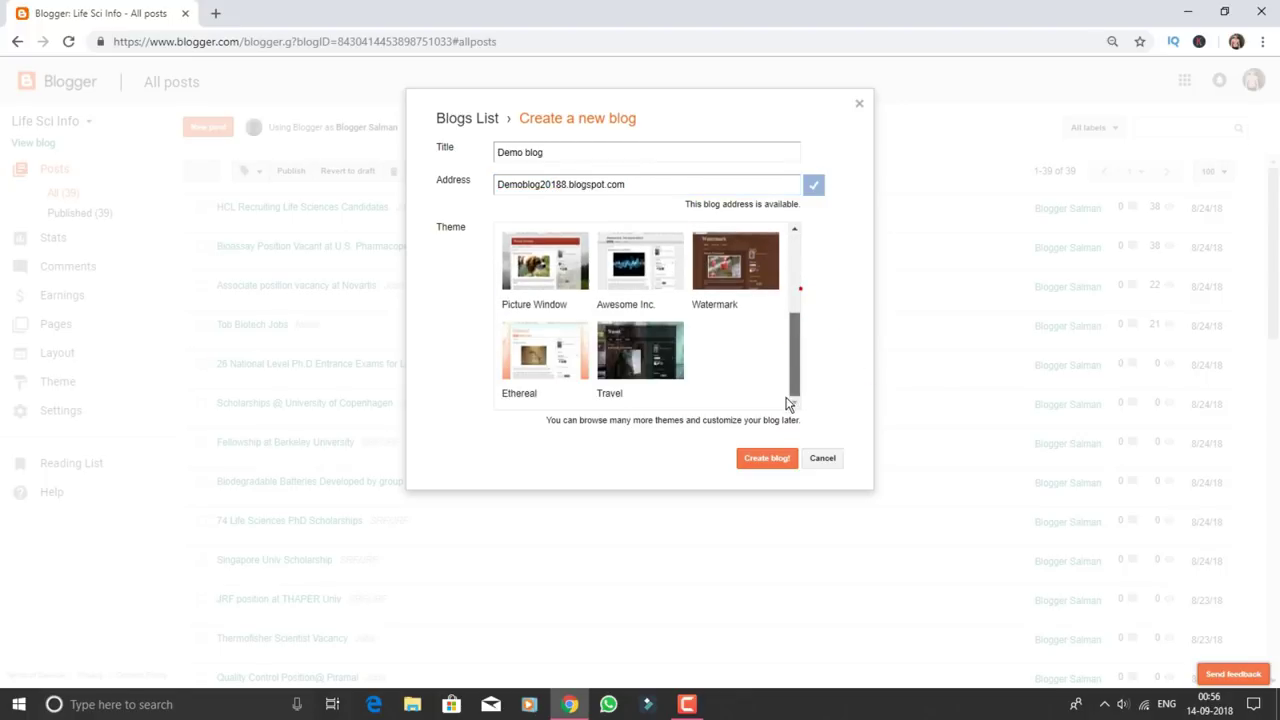
pyautogui.click(771, 462)
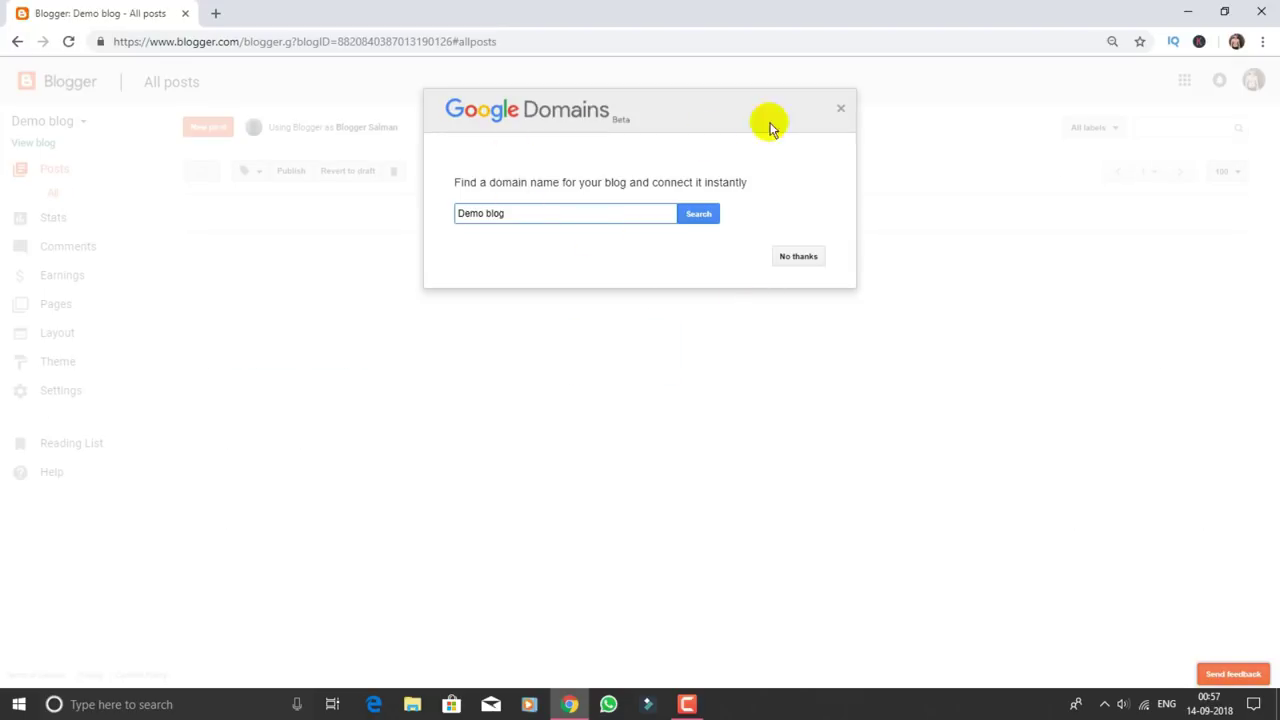
pyautogui.moveTo(450, 181); pyautogui.dragTo(803, 187)
pyautogui.click(803, 187)
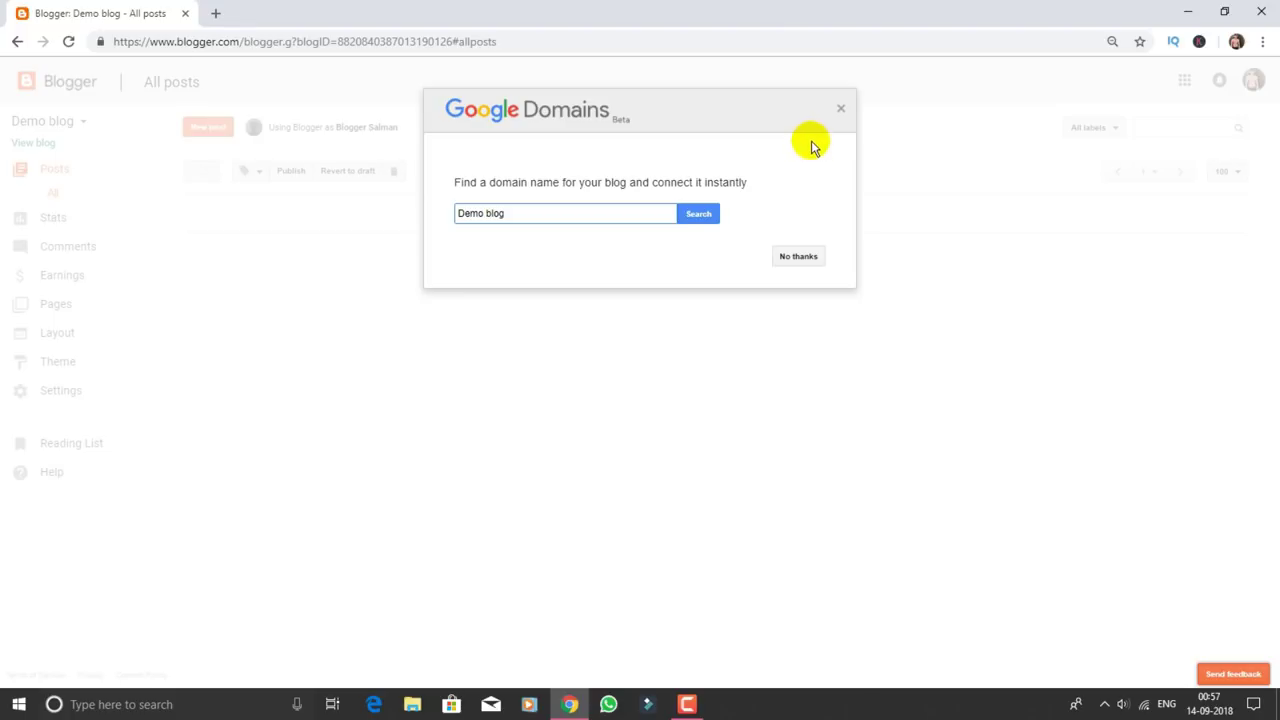
pyautogui.click(839, 110)
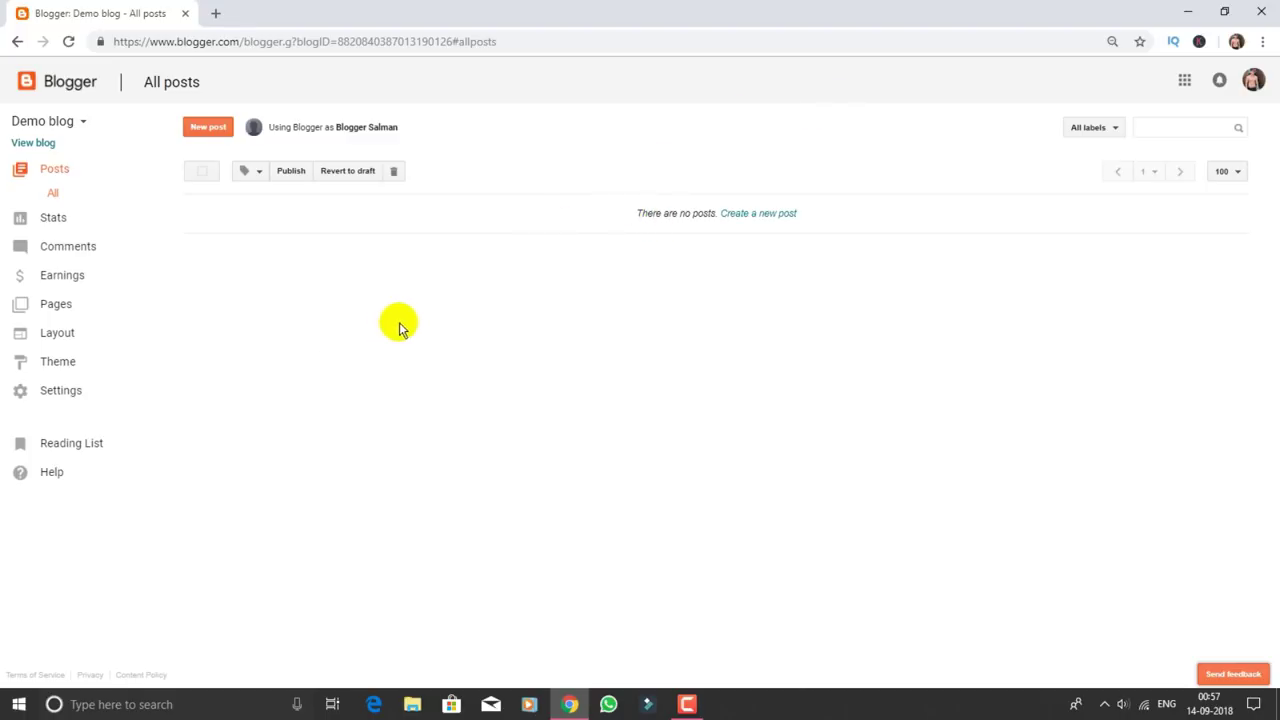
# View the new blog's live page and examine the blogspot.com part of its web address.
pyautogui.click(33, 145)
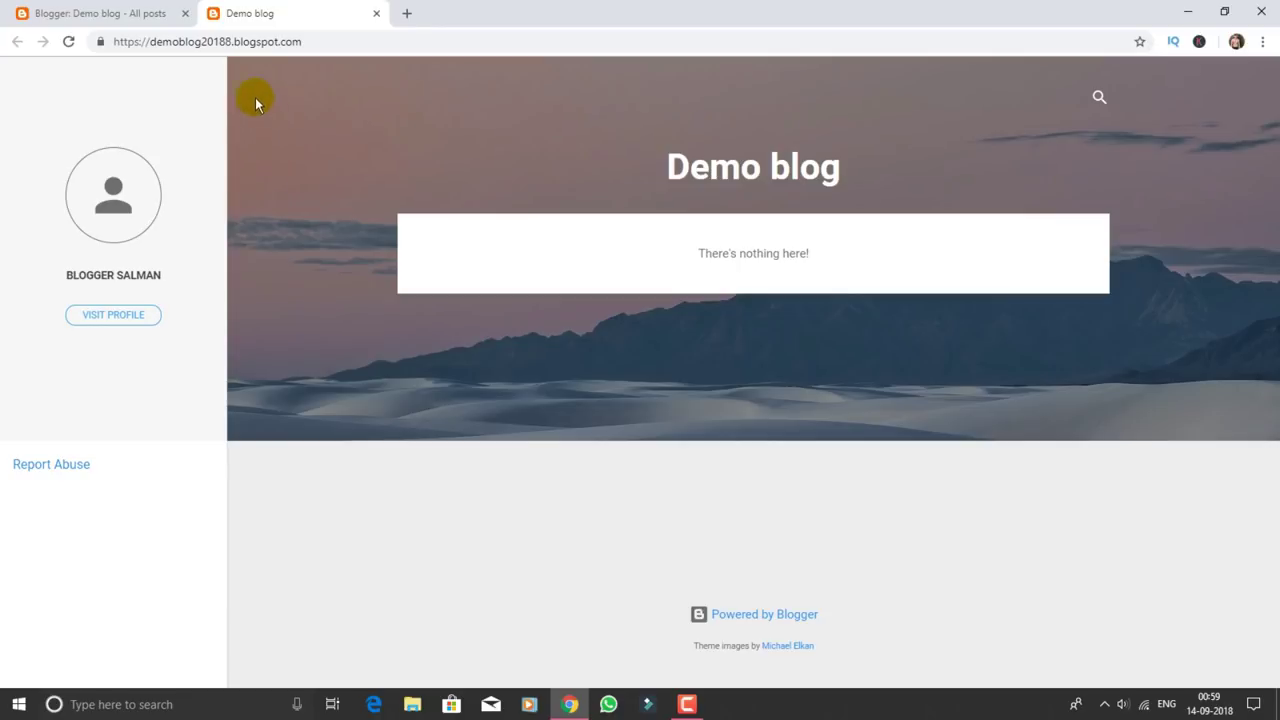
pyautogui.moveTo(235, 41); pyautogui.dragTo(301, 41)
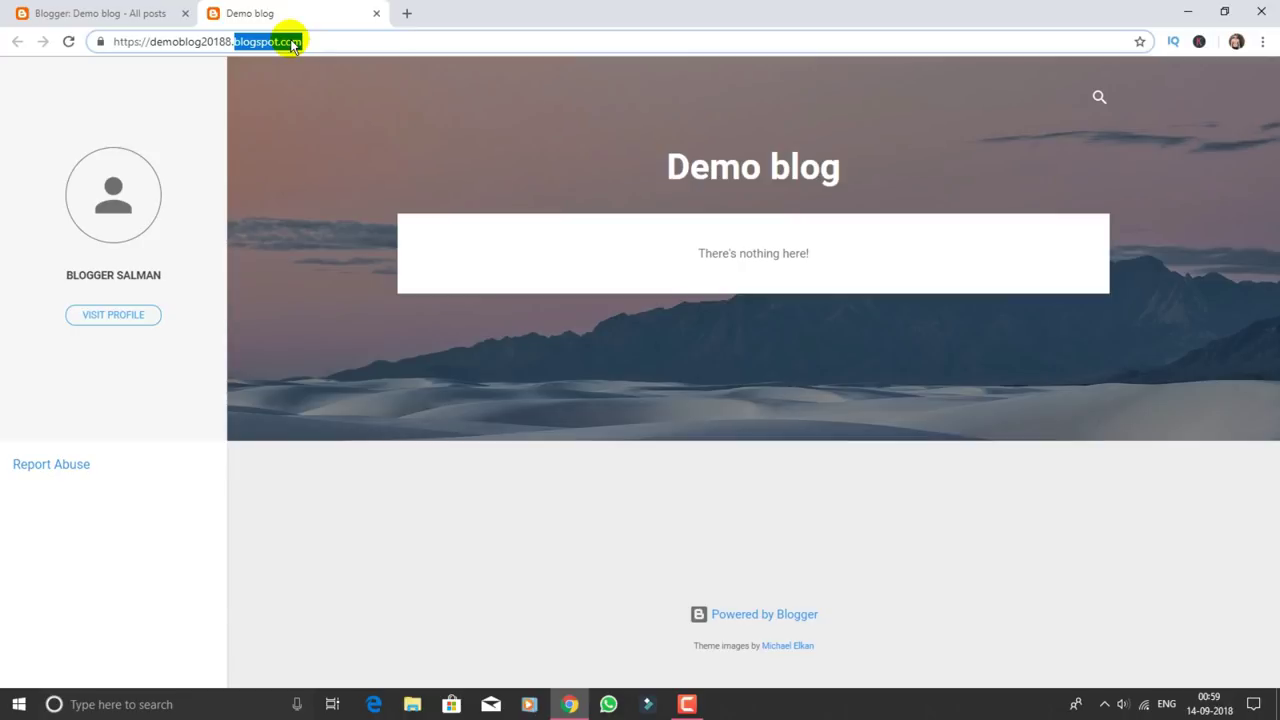
pyautogui.click(329, 470)
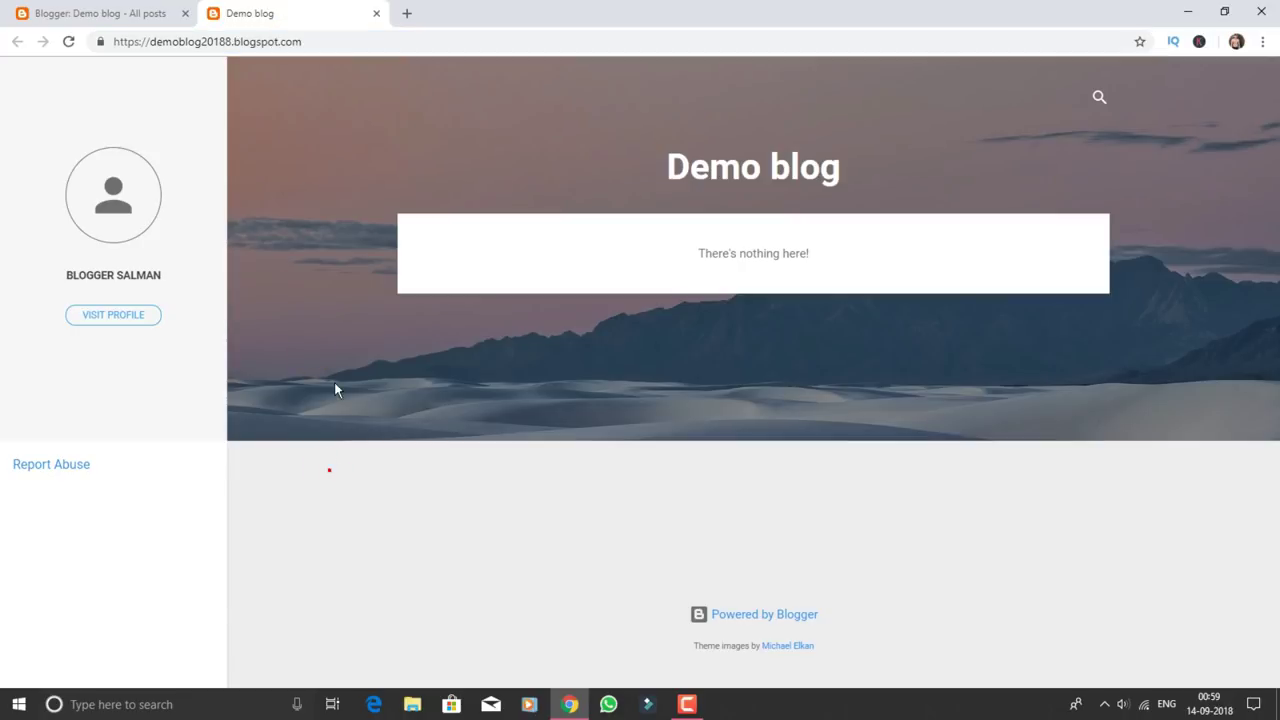
pyautogui.click(233, 43)
pyautogui.moveTo(290, 44); pyautogui.dragTo(306, 42)
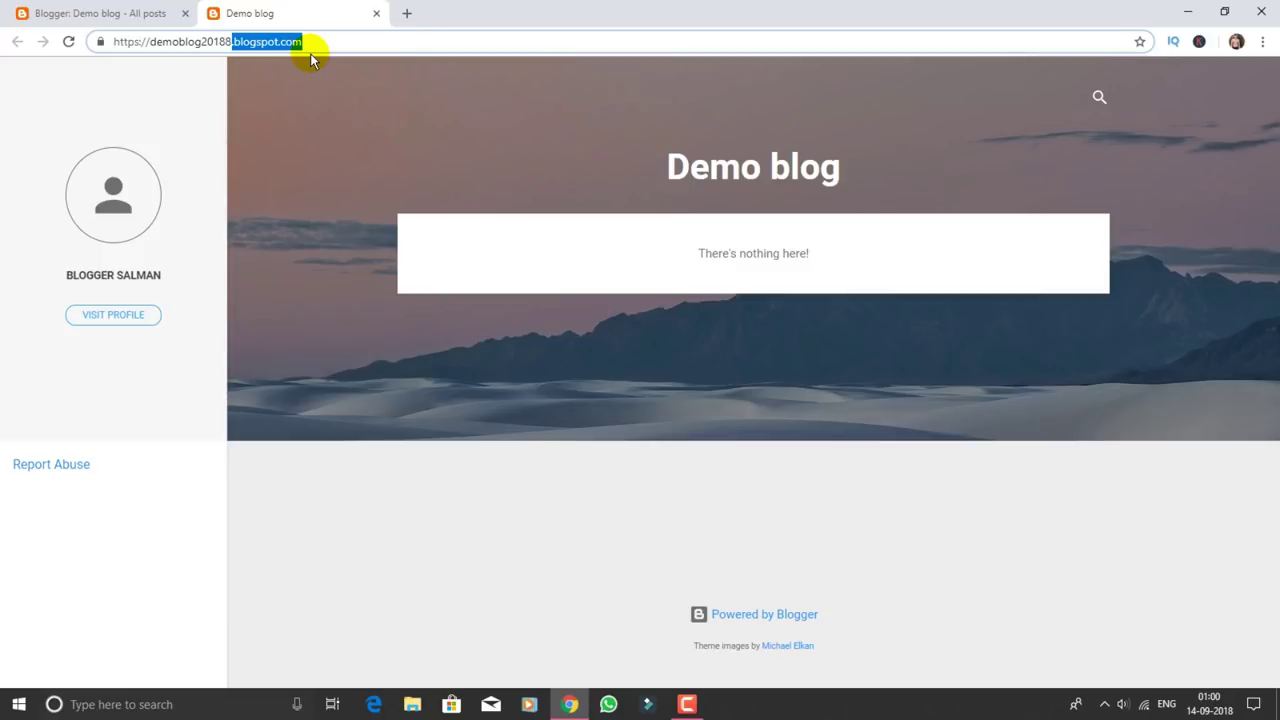
pyautogui.click(405, 498)
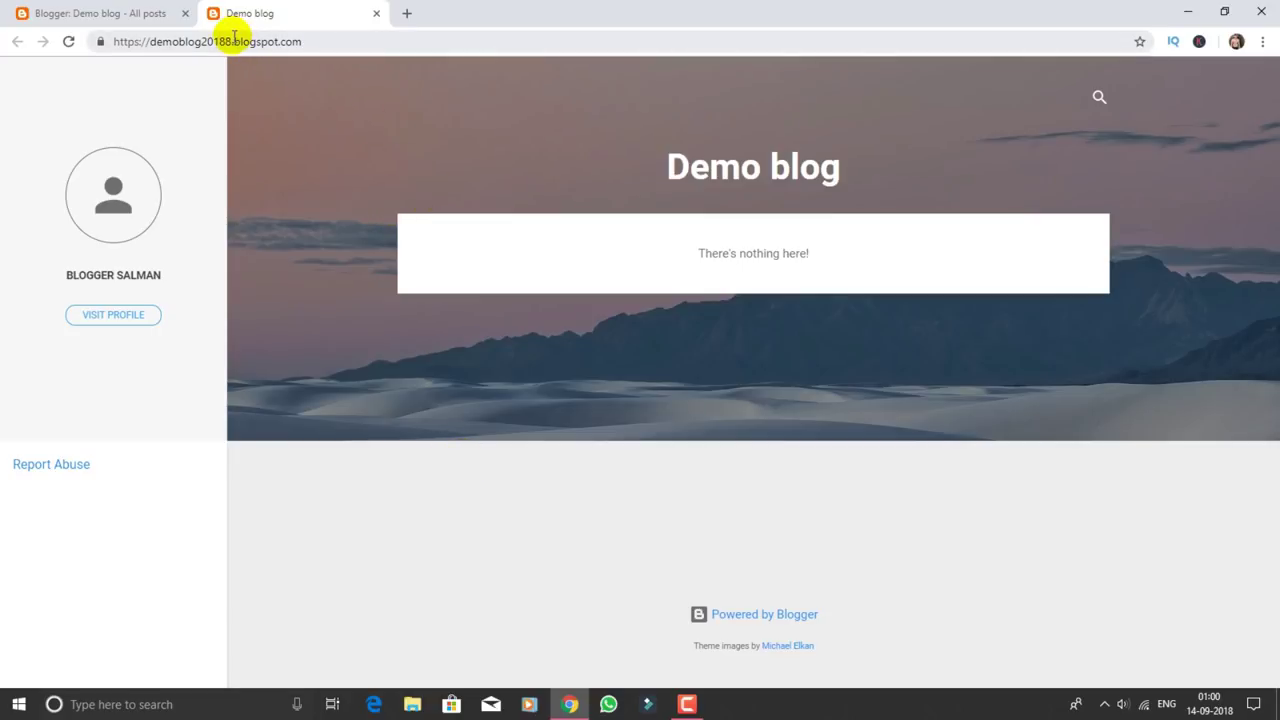
pyautogui.moveTo(234, 41); pyautogui.dragTo(310, 41)
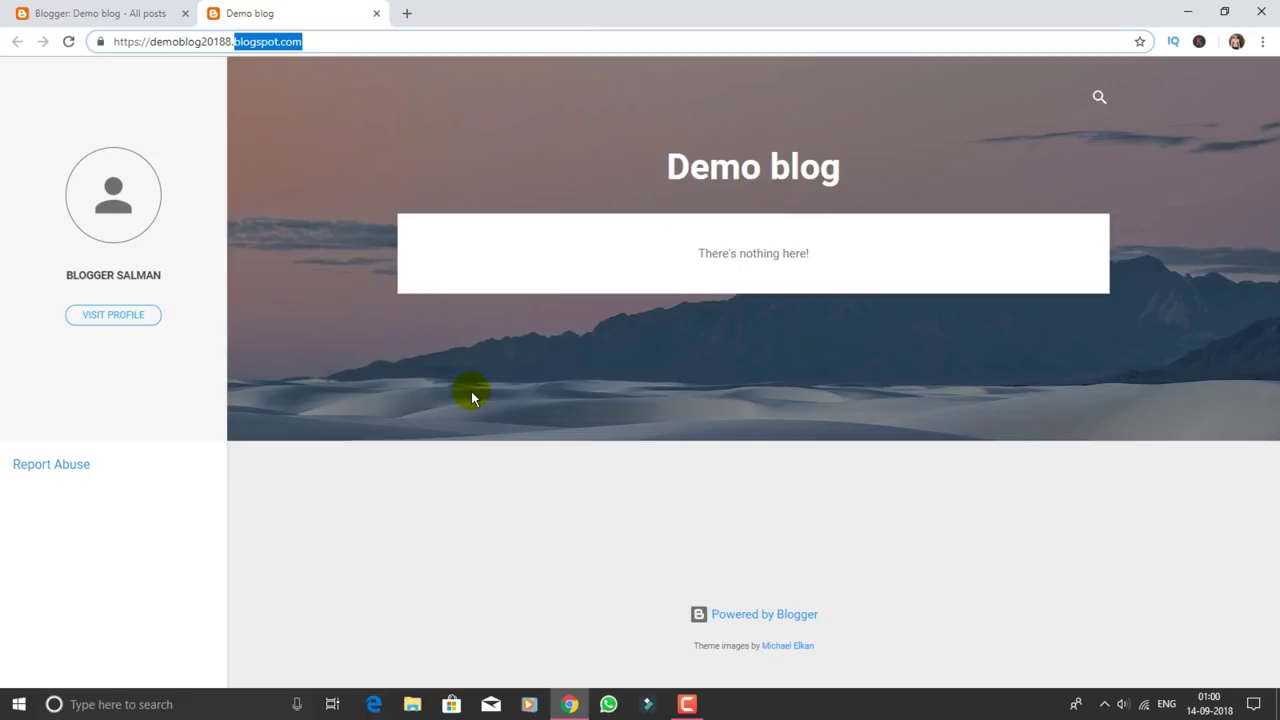
pyautogui.click(687, 704)
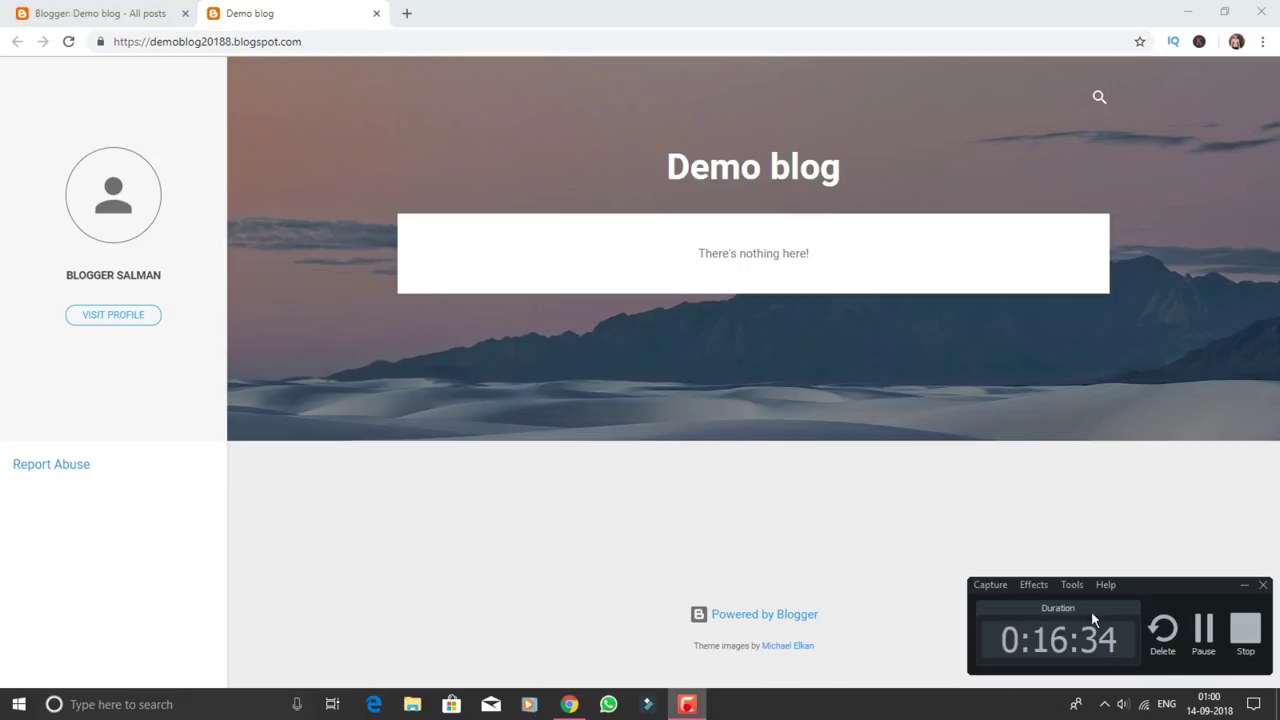
pyautogui.click(1204, 640)
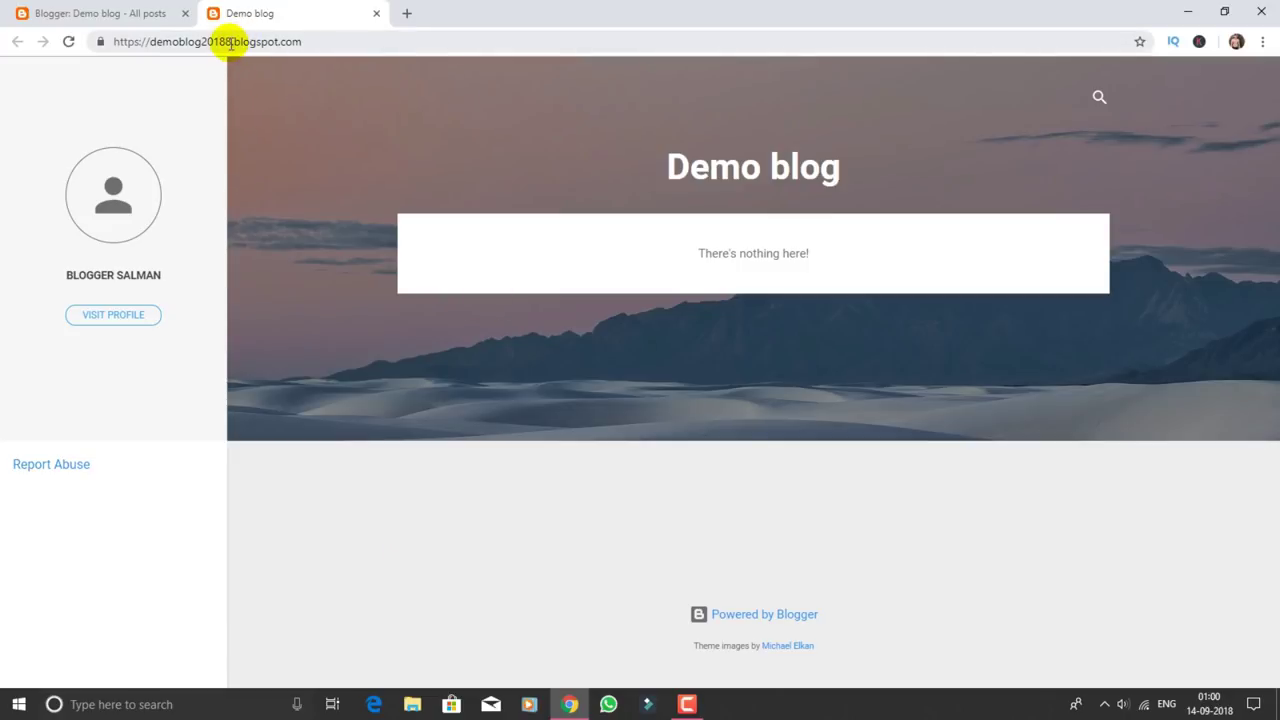
pyautogui.moveTo(231, 41); pyautogui.dragTo(309, 41)
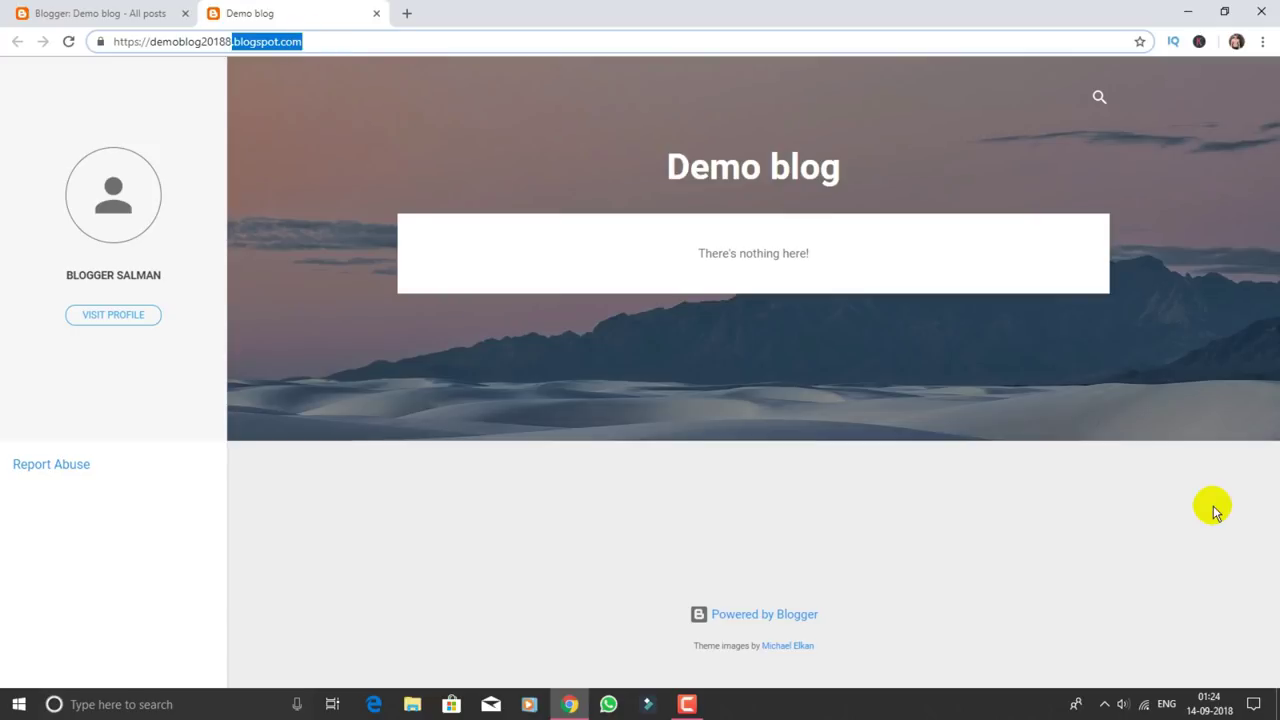
# Open google.com in a new browser tab.
pyautogui.click(408, 15)
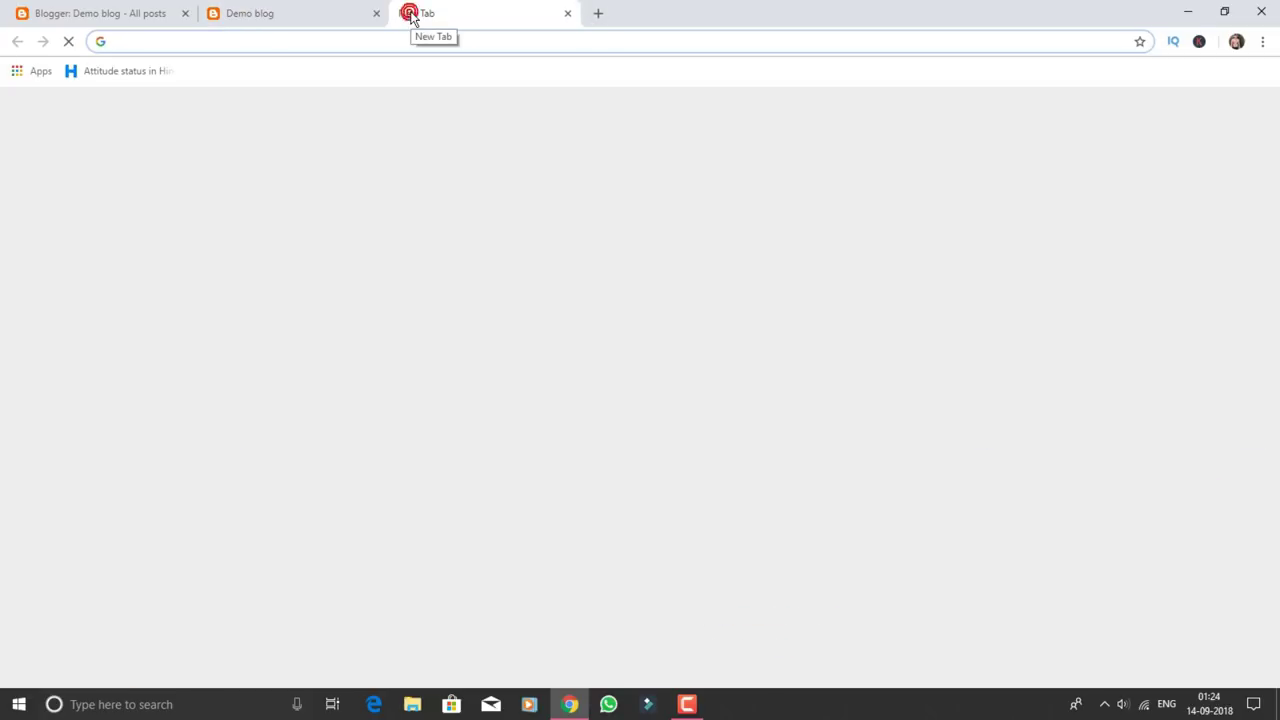
pyautogui.write('og')
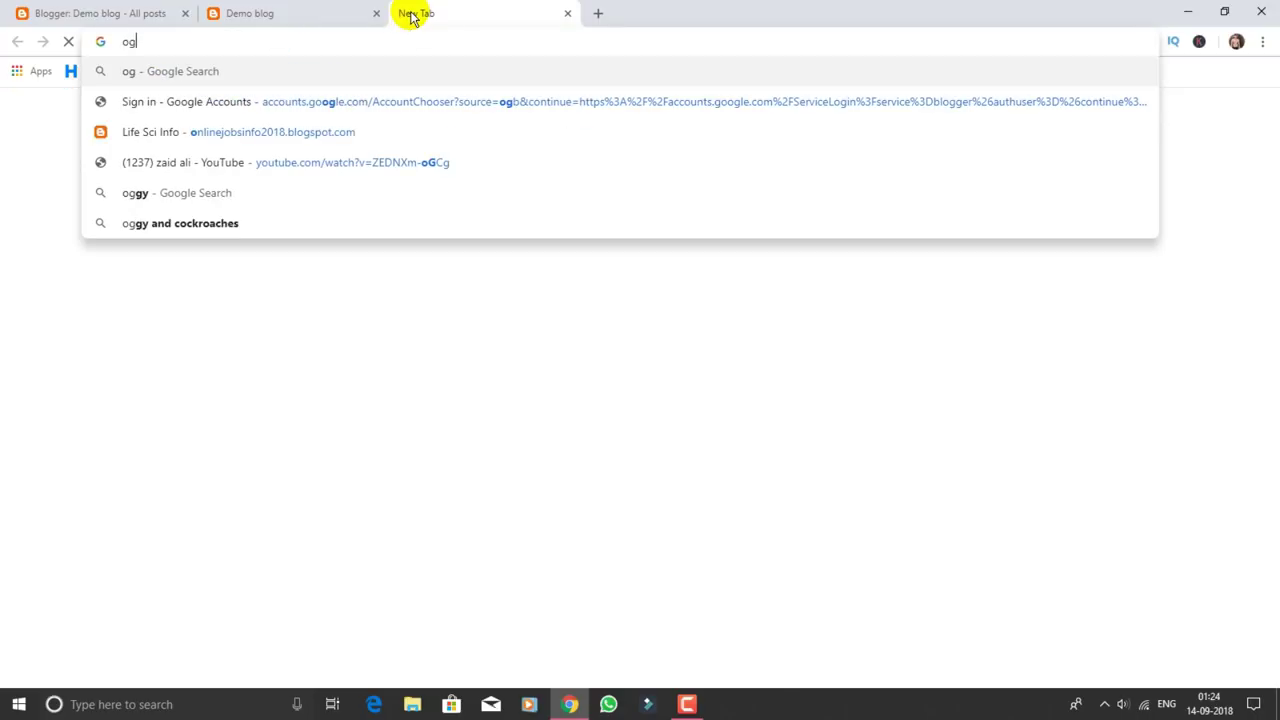
pyautogui.press('BackSpace')
pyautogui.press('BackSpace')
pyautogui.write('go')
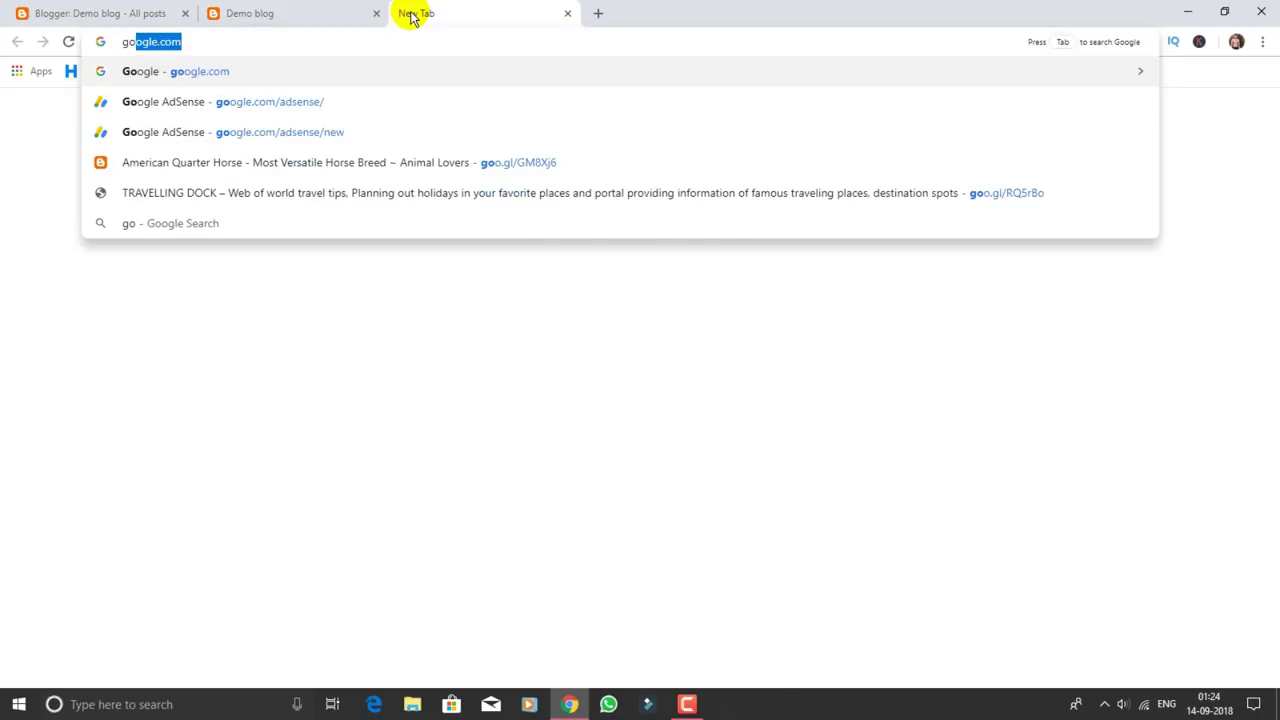
pyautogui.press('Return')
# Search Google for namecheap and open the Namecheap website from the results.
pyautogui.write('namece')
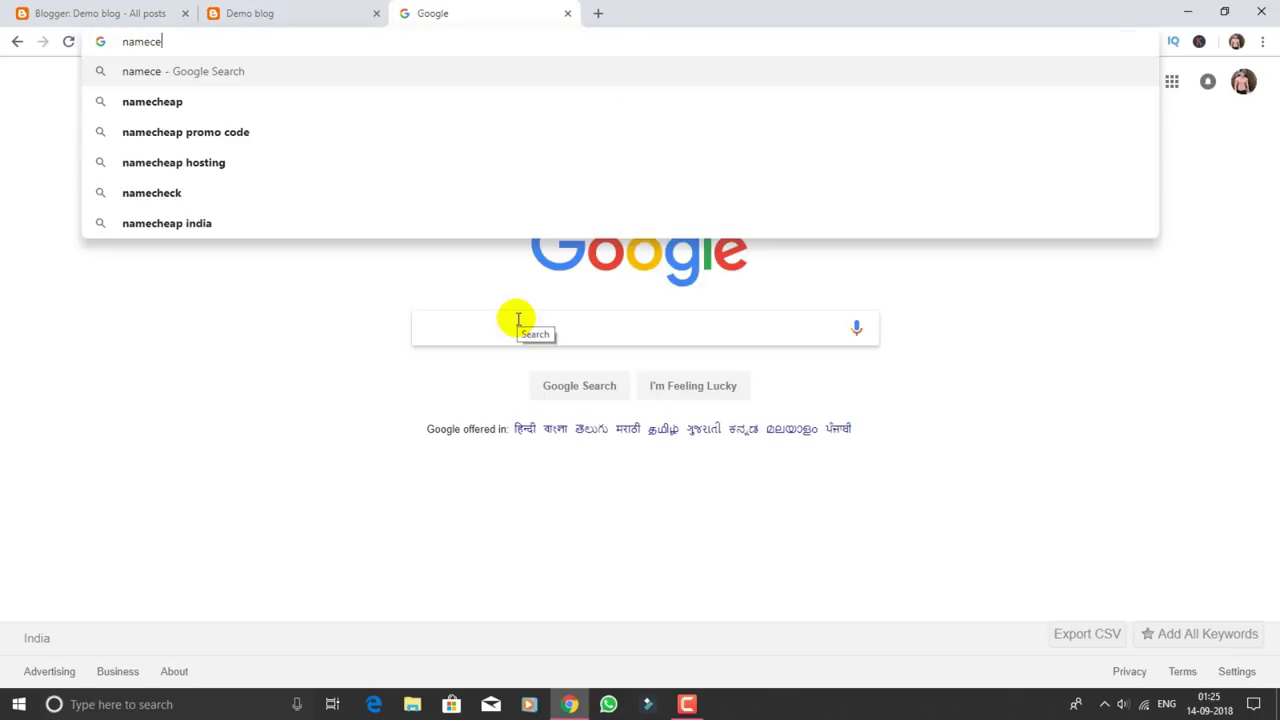
pyautogui.click(547, 322)
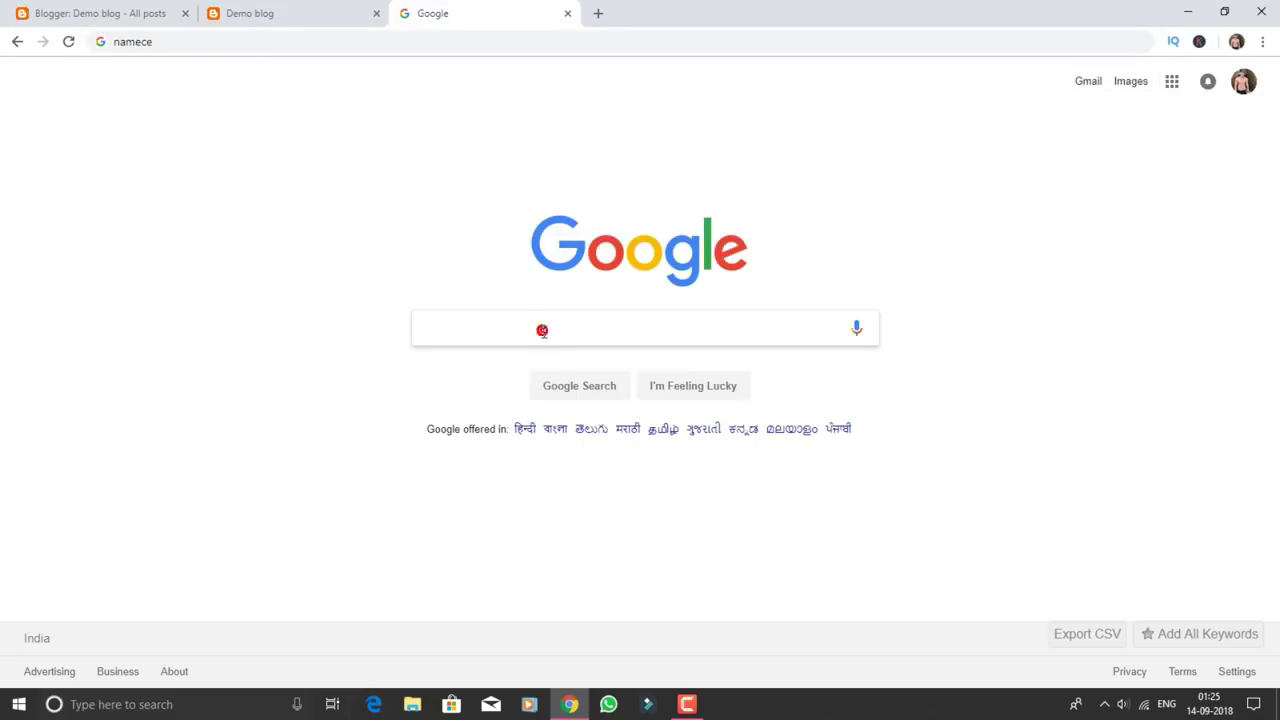
pyautogui.write('namecheap')
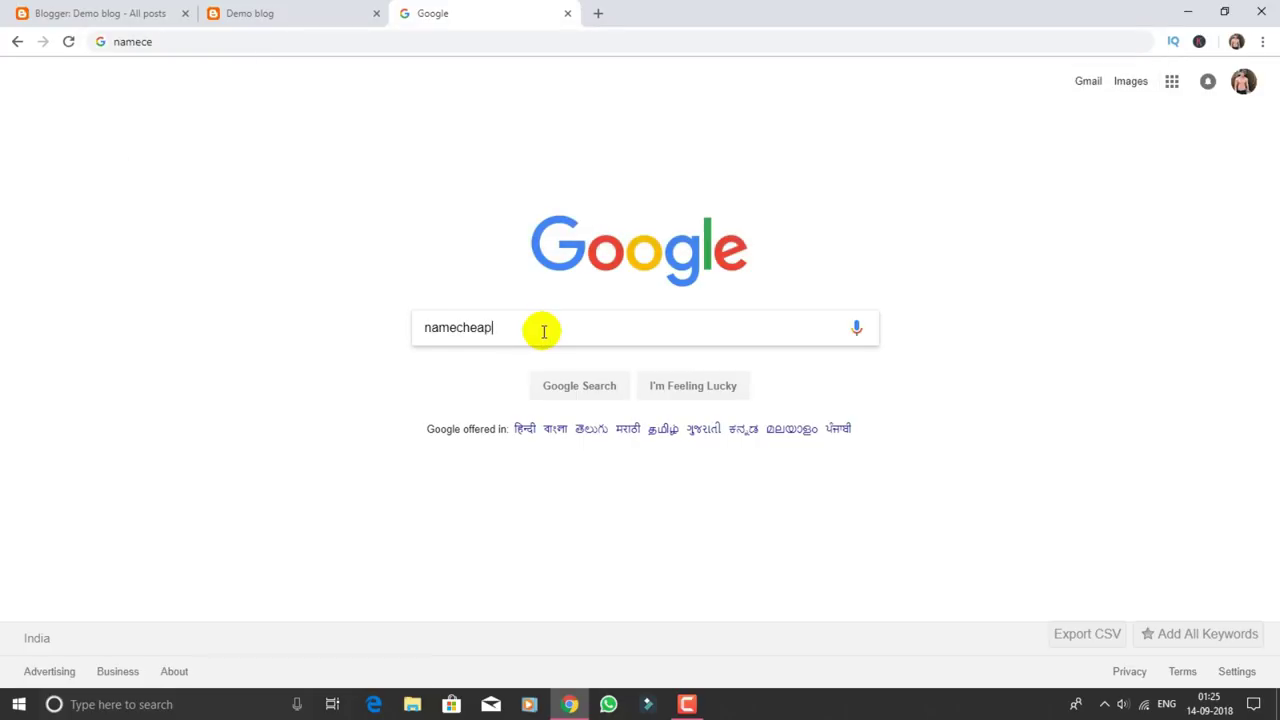
pyautogui.press('Return')
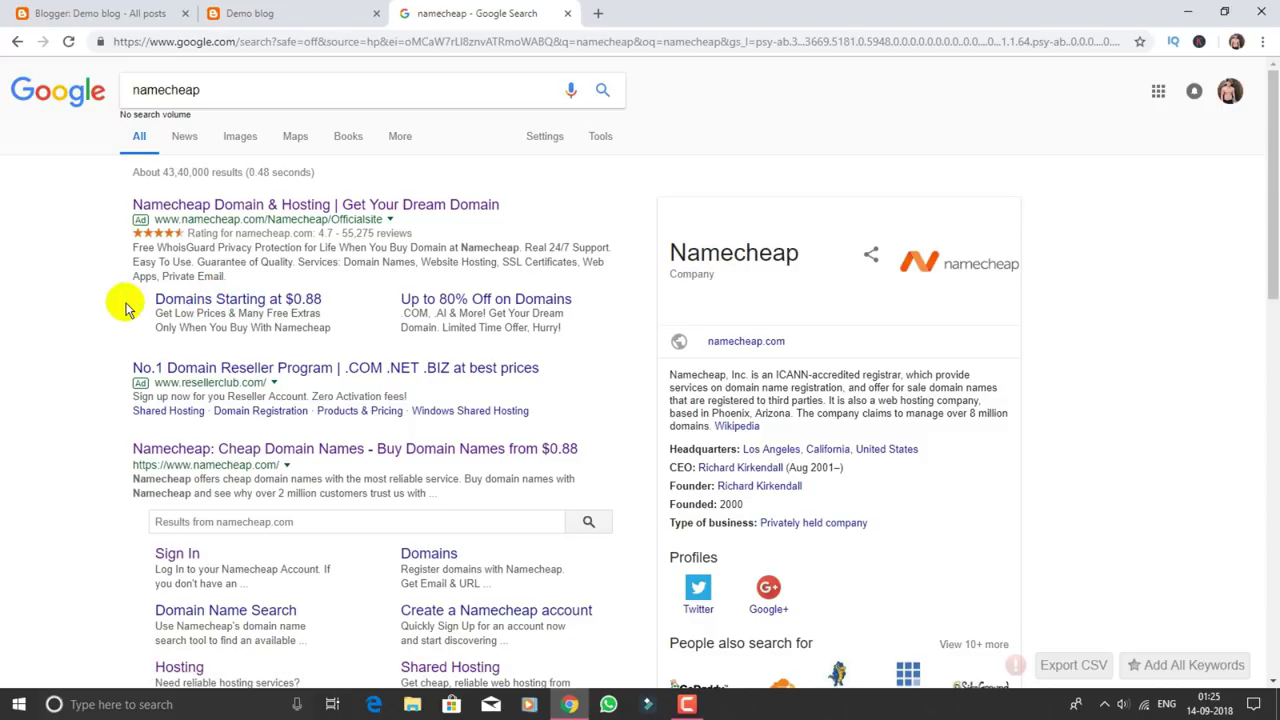
pyautogui.moveTo(140, 308); pyautogui.dragTo(324, 313)
pyautogui.click(318, 300)
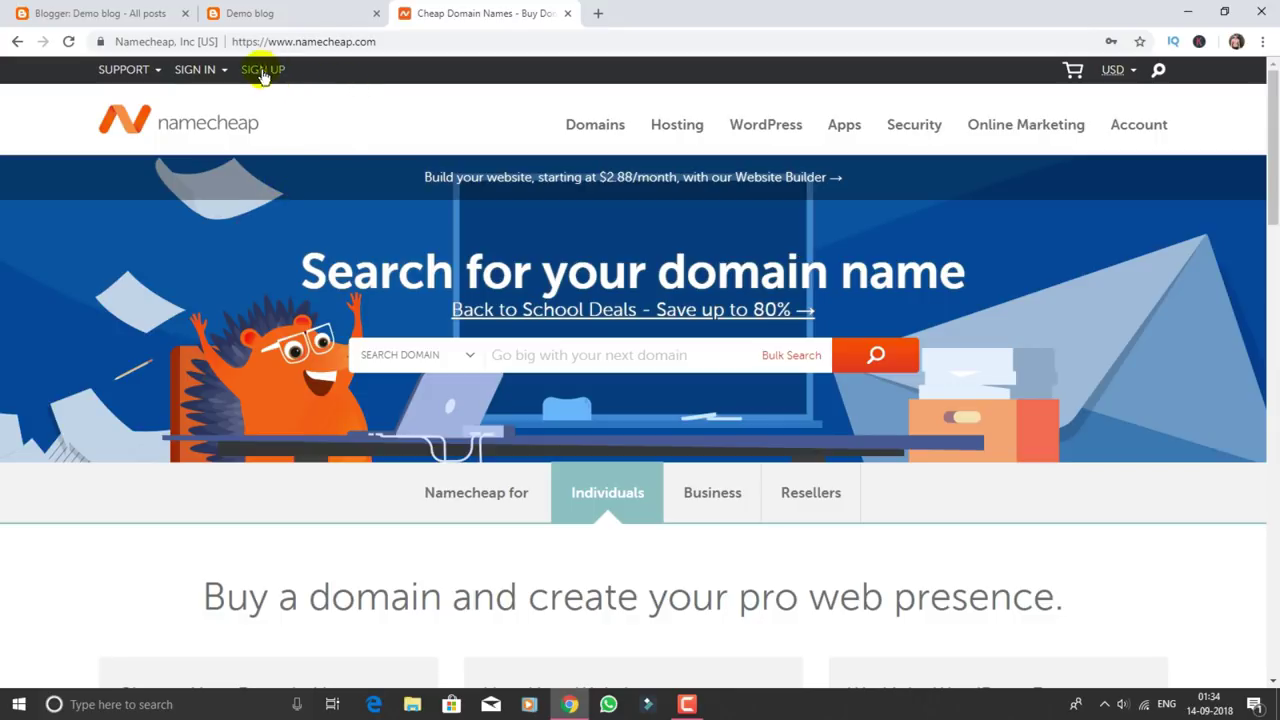
# Sign in to the Namecheap account with its username and password.
pyautogui.moveTo(258, 74)
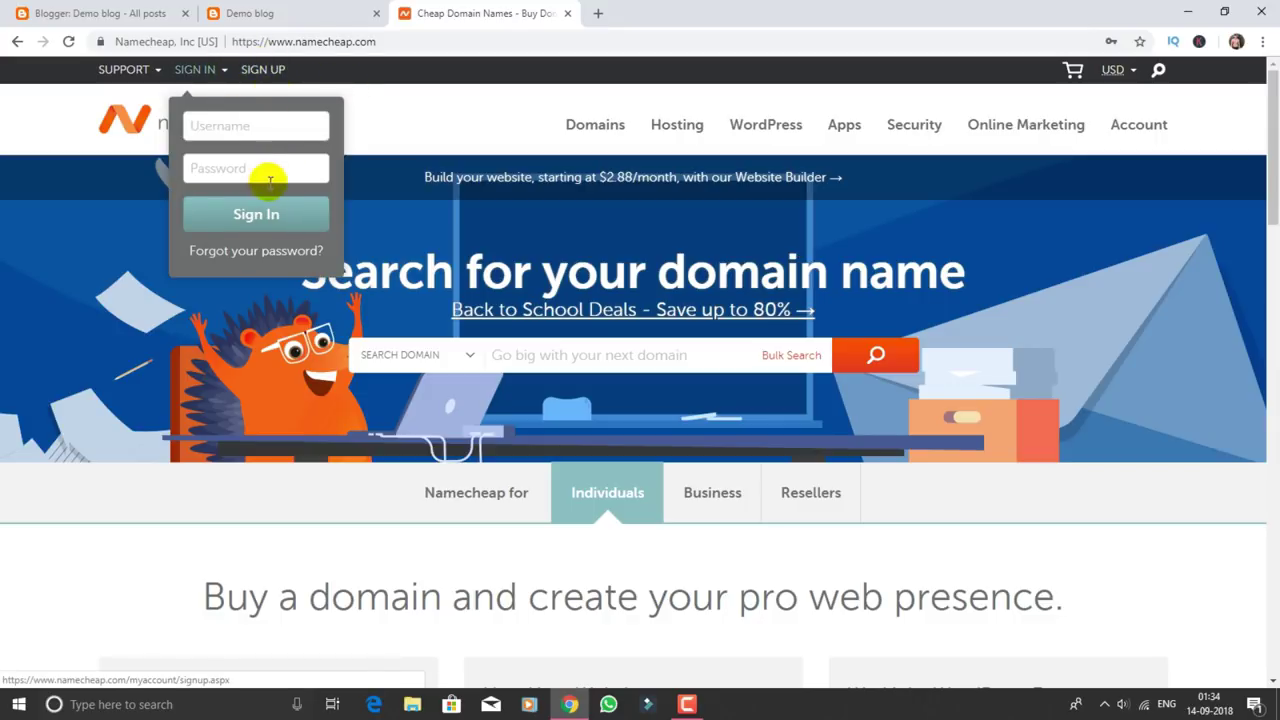
pyautogui.click(200, 125)
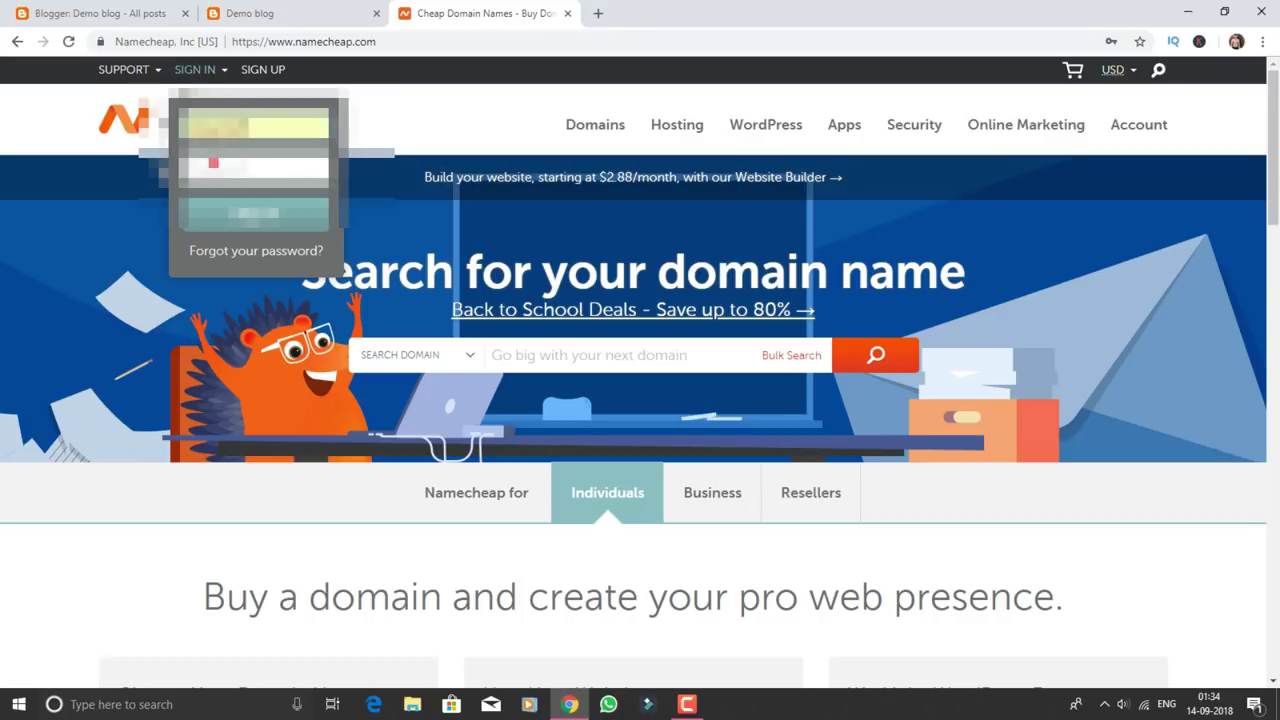
pyautogui.click(253, 213)
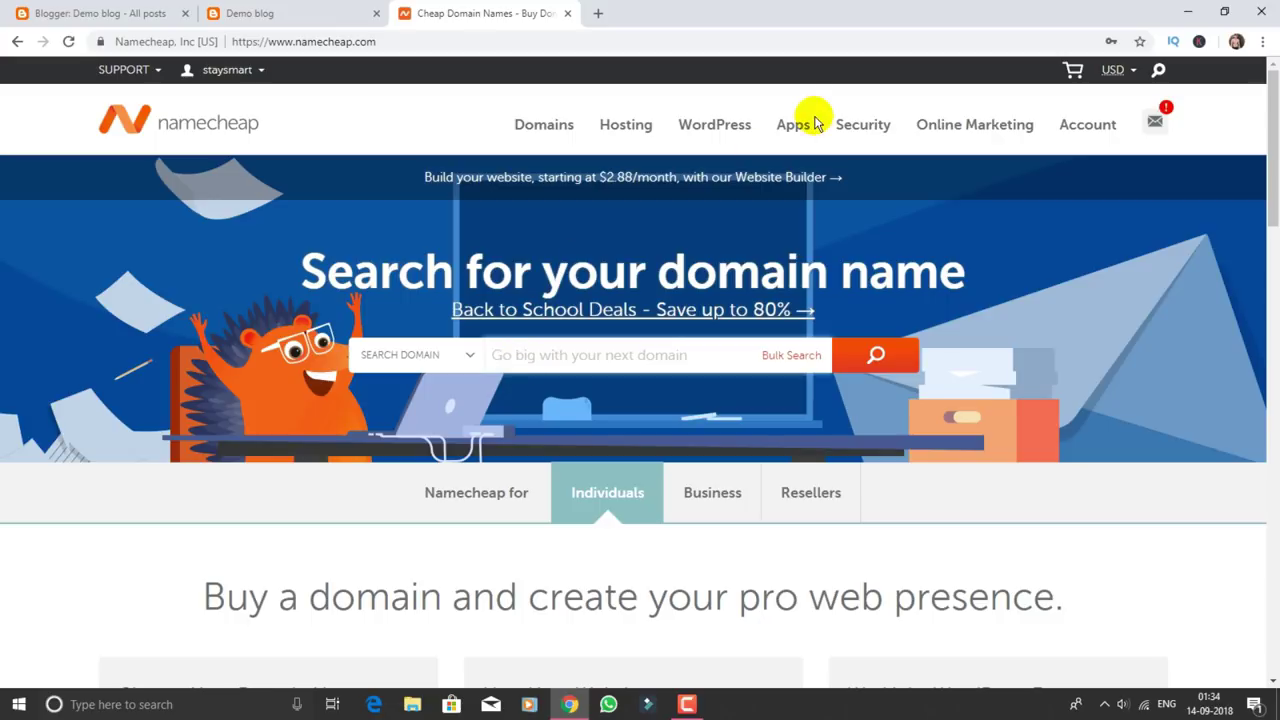
# Search Namecheap for the domain staysmart.com and check its availability in the results.
pyautogui.write('staysmart.com')
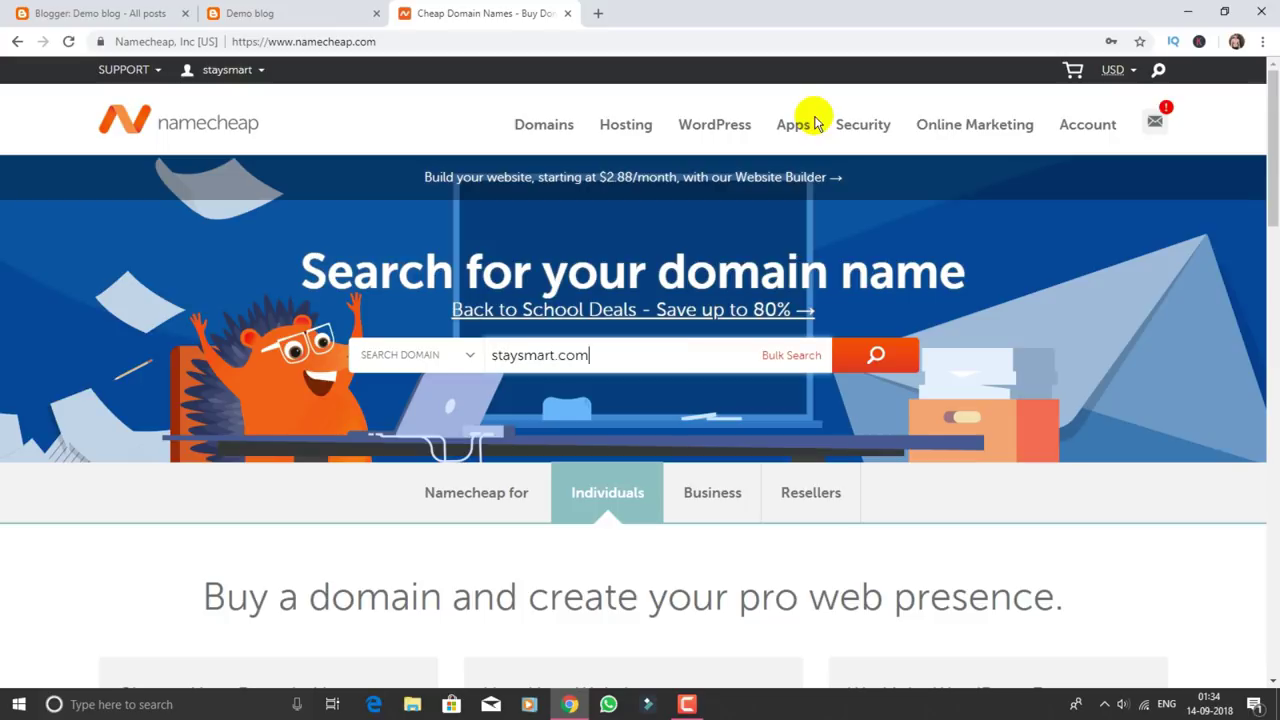
pyautogui.press('Return')
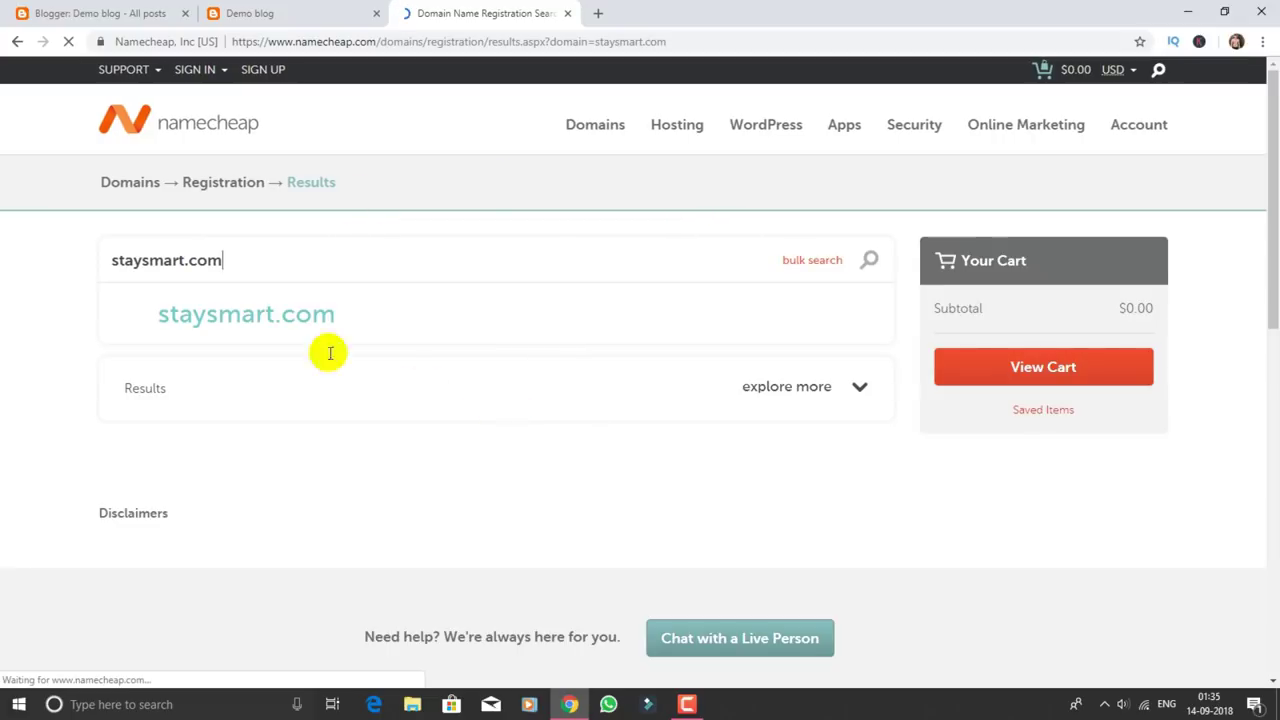
pyautogui.scroll(-1, 242, 325)
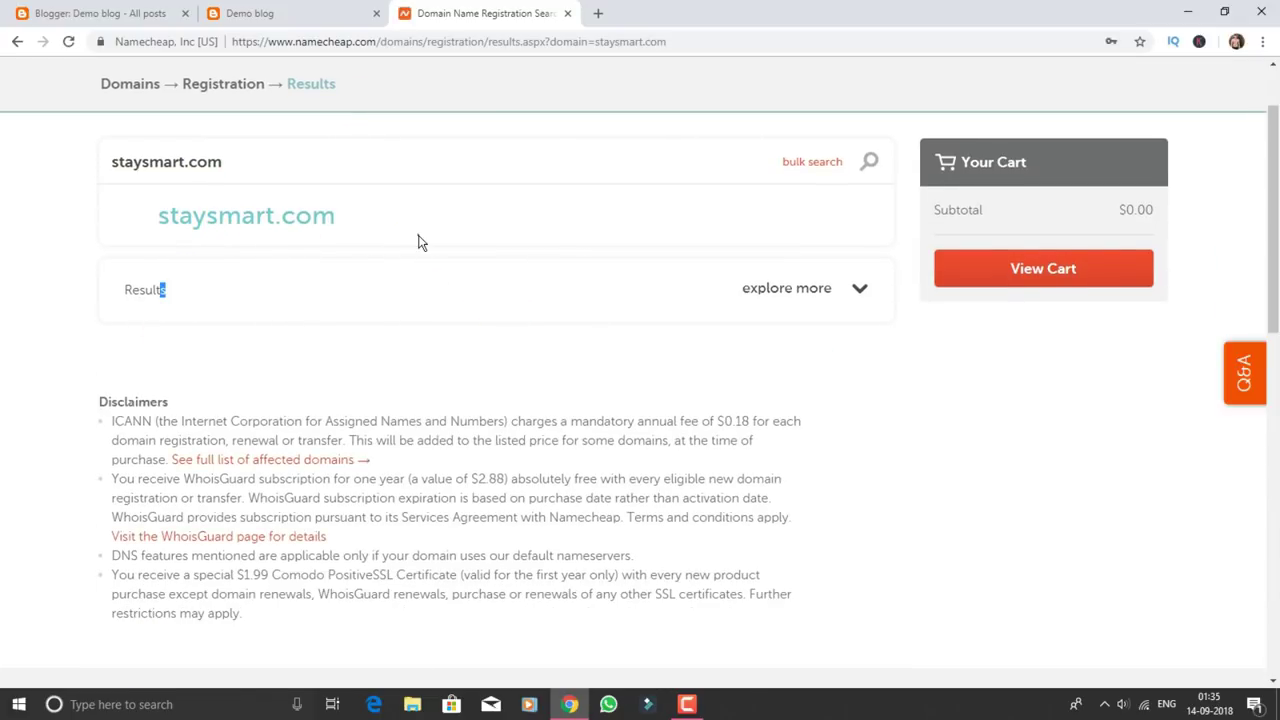
pyautogui.scroll(1, 435, 285)
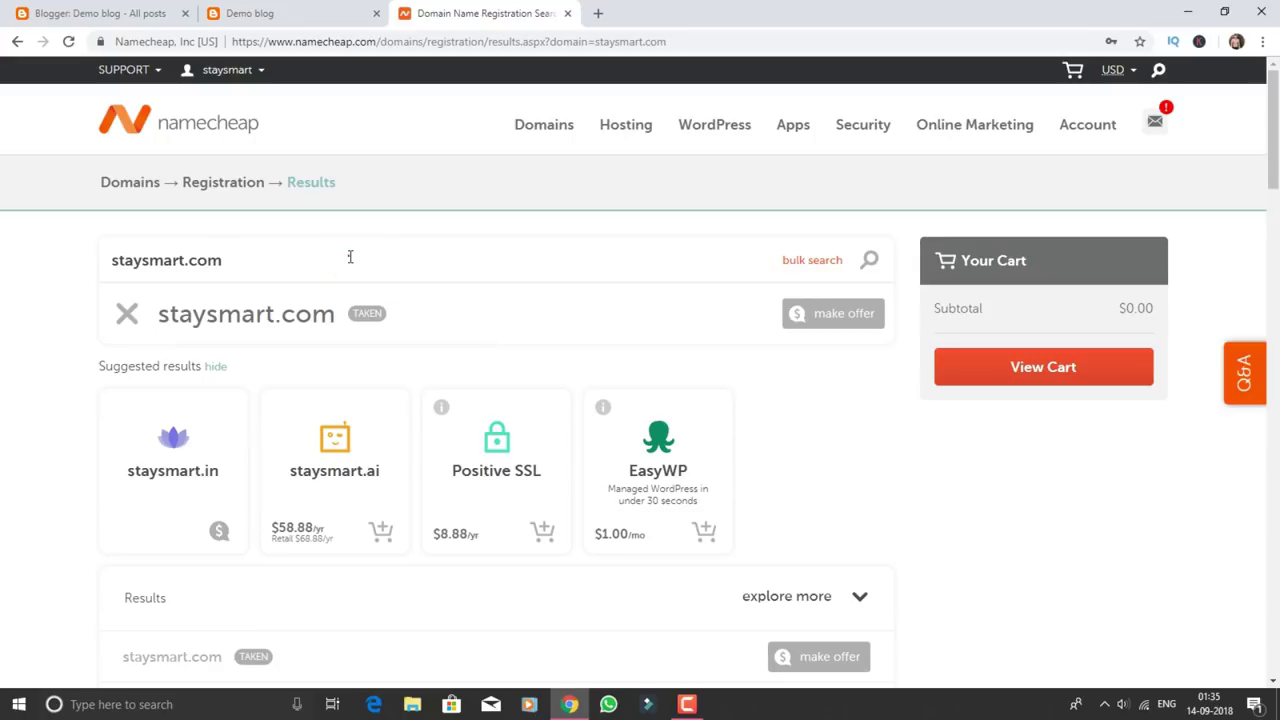
# Replace the searched domain with bloggingduniya.com and look up its availability.
pyautogui.moveTo(382, 259); pyautogui.dragTo(8, 343)
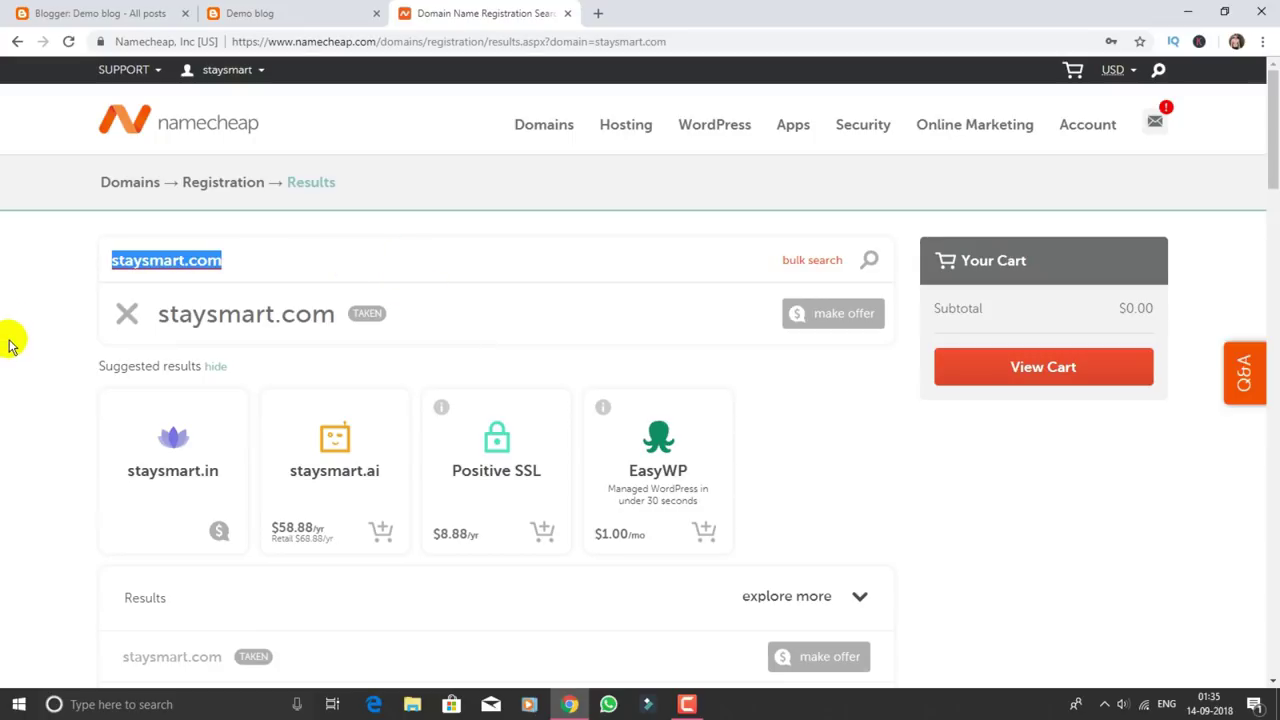
pyautogui.write('blog')
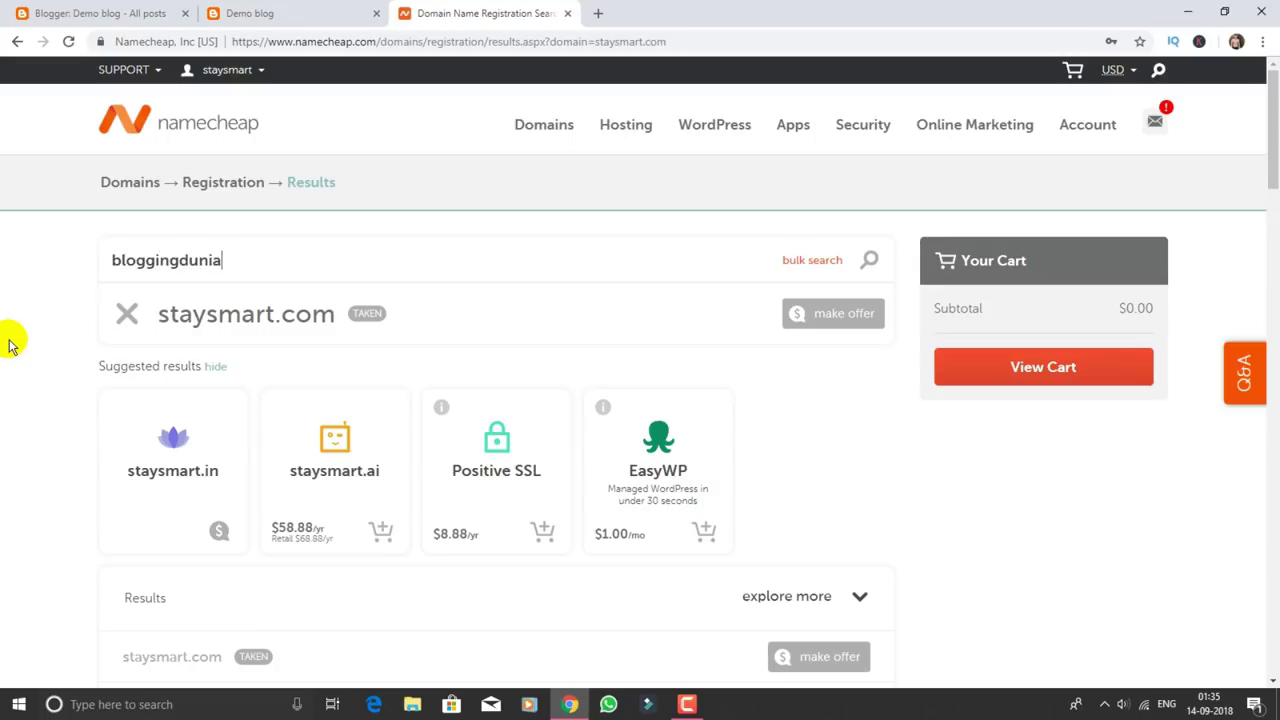
pyautogui.write('gingduniy')
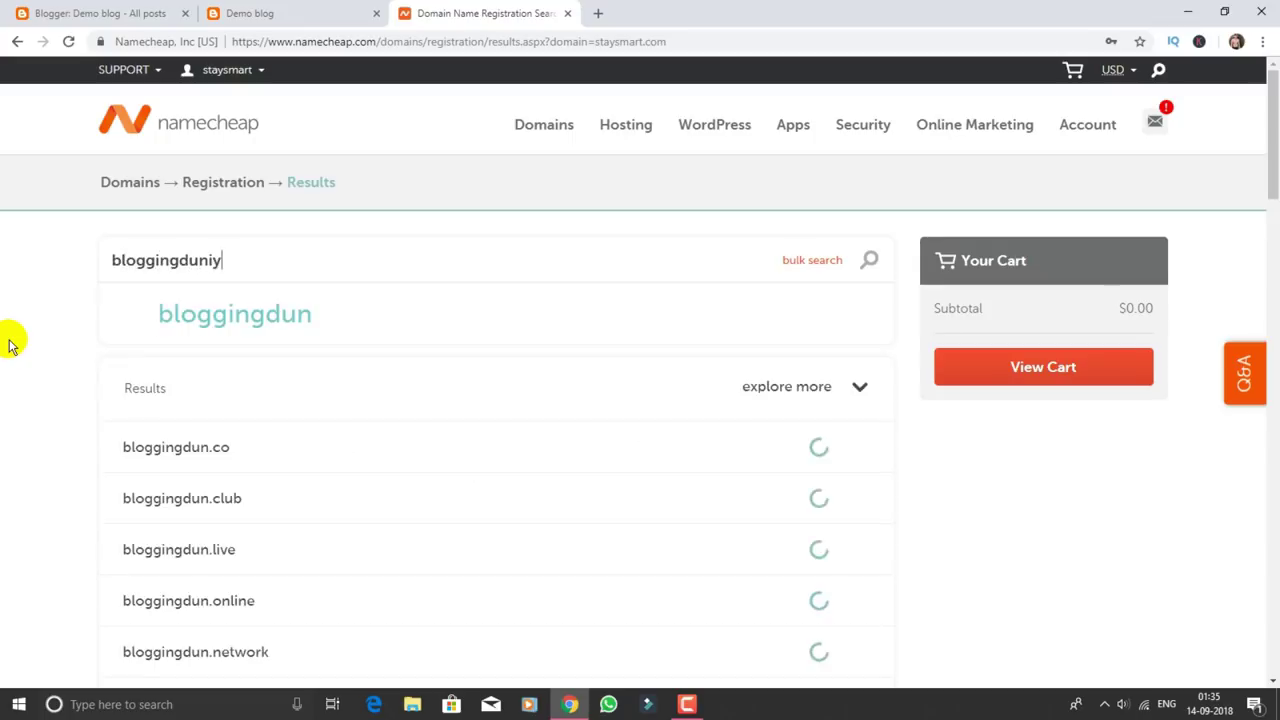
pyautogui.write('a.com')
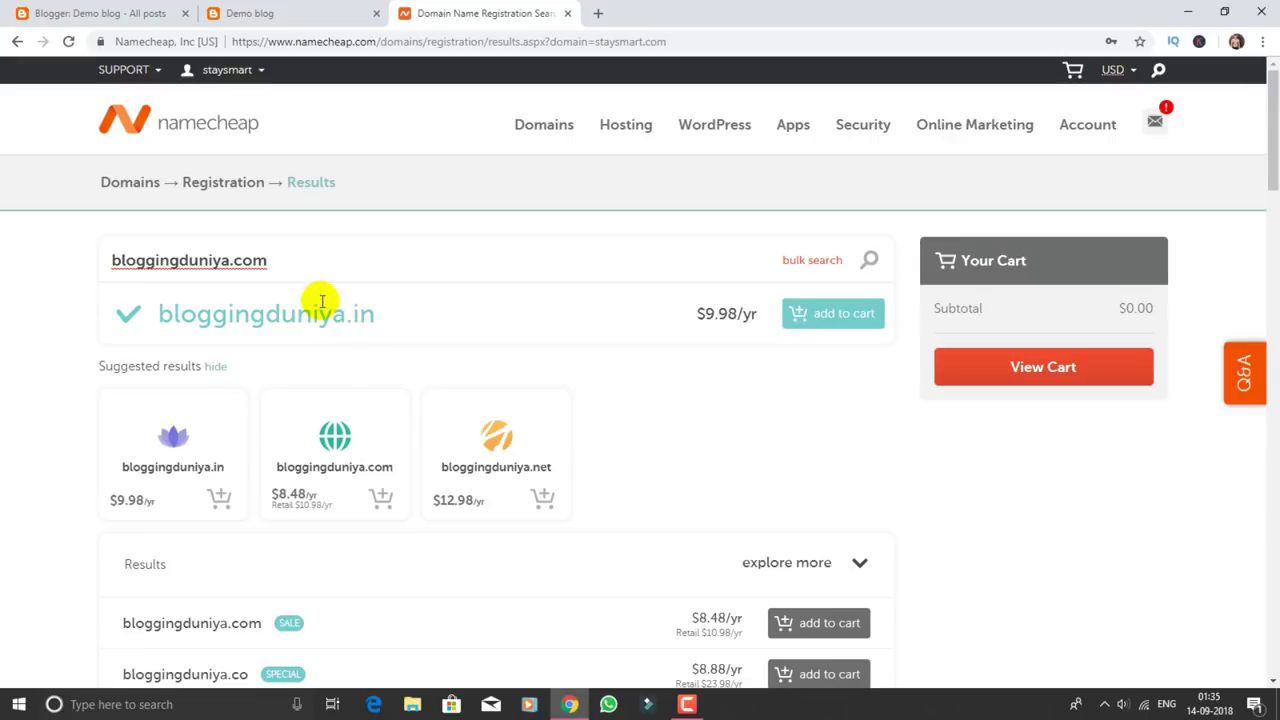
pyautogui.click(869, 261)
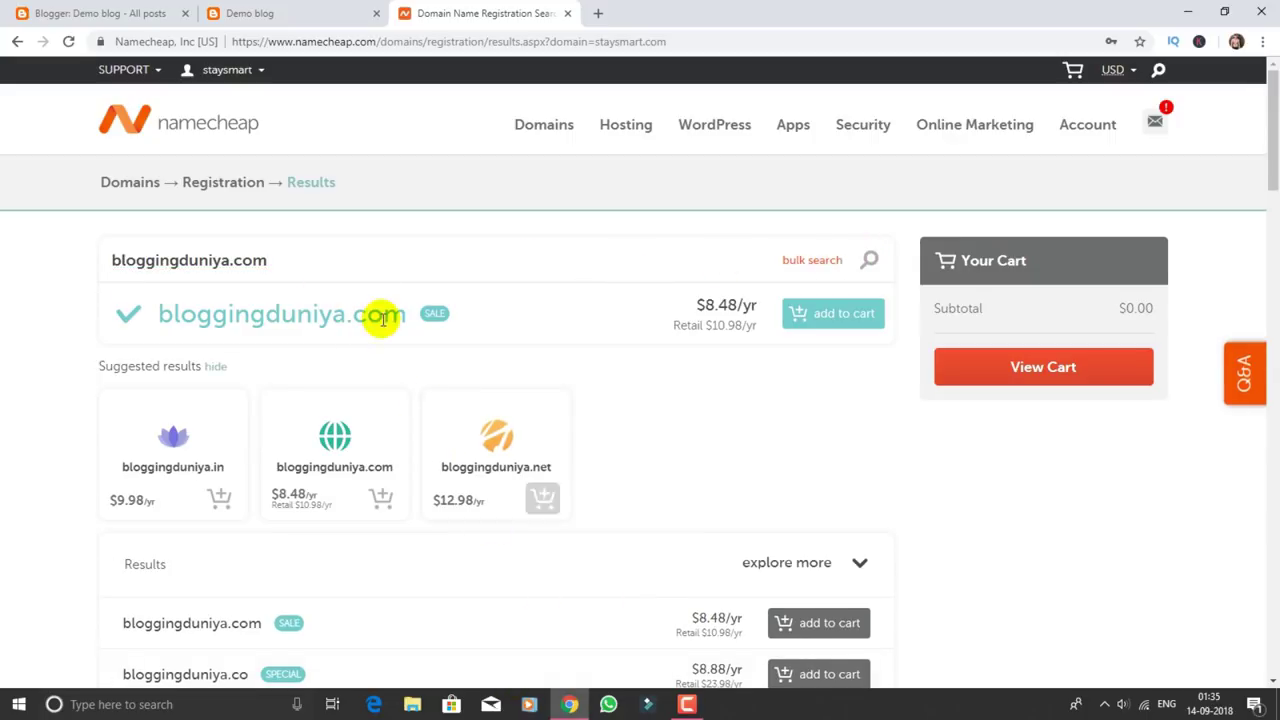
# Add the bloggingduniya.com domain to the cart and open the shopping cart.
pyautogui.moveTo(261, 308); pyautogui.dragTo(437, 317)
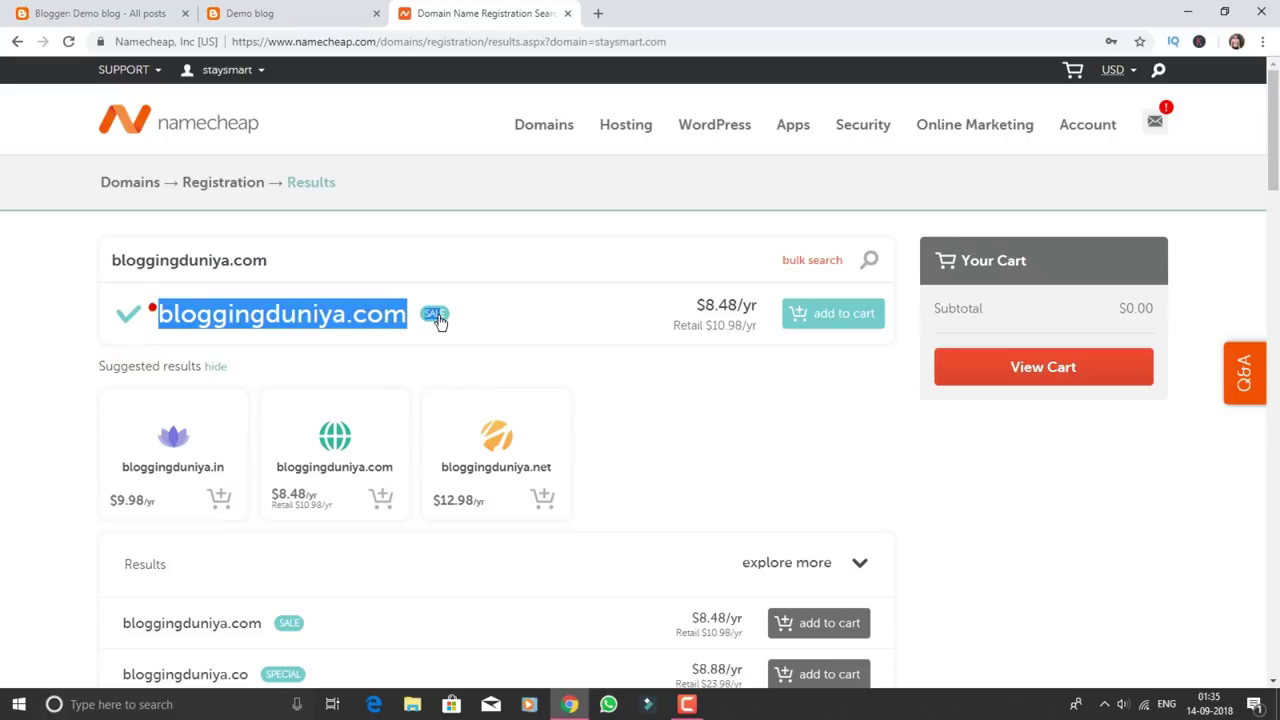
pyautogui.click(580, 354)
pyautogui.click(588, 360)
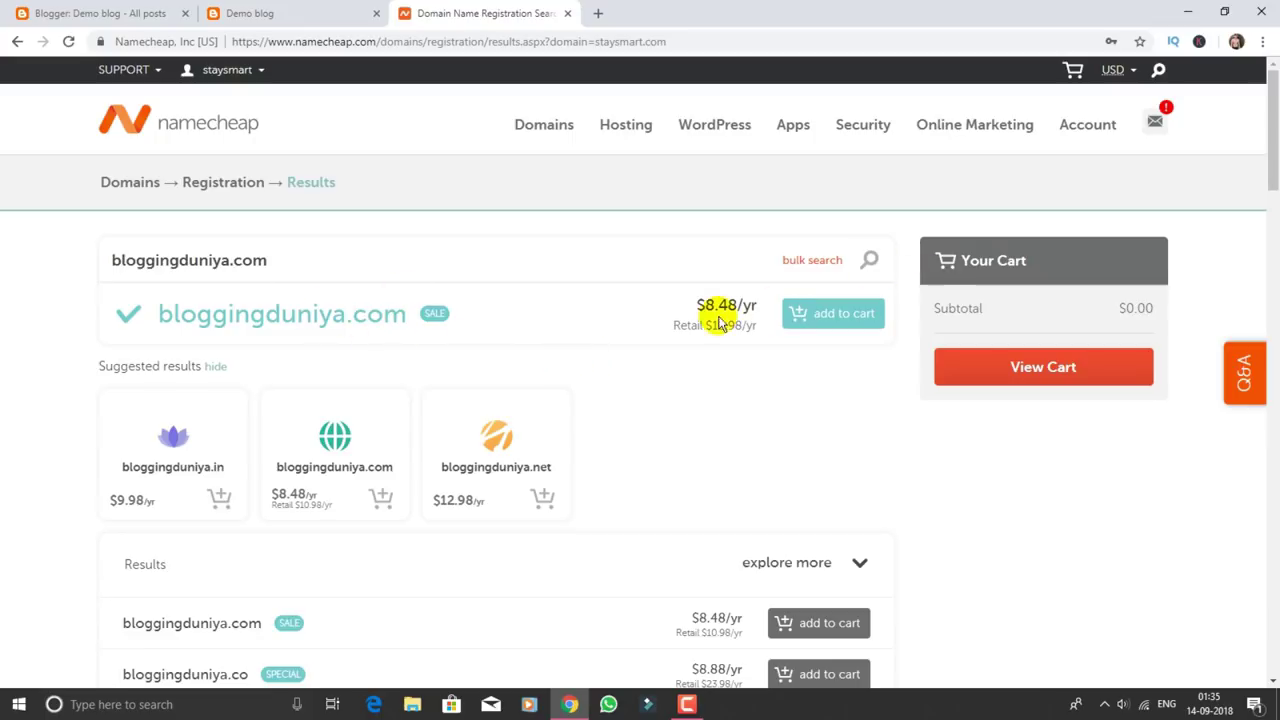
pyautogui.click(840, 314)
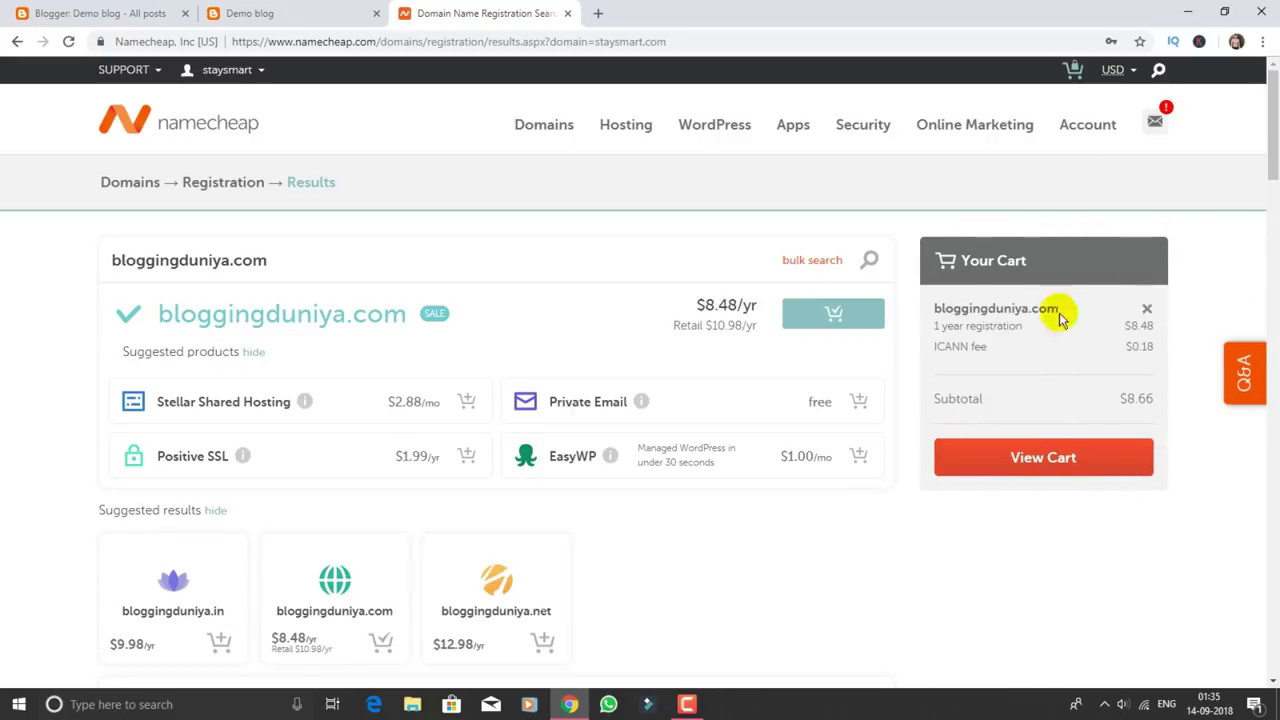
pyautogui.click(1042, 473)
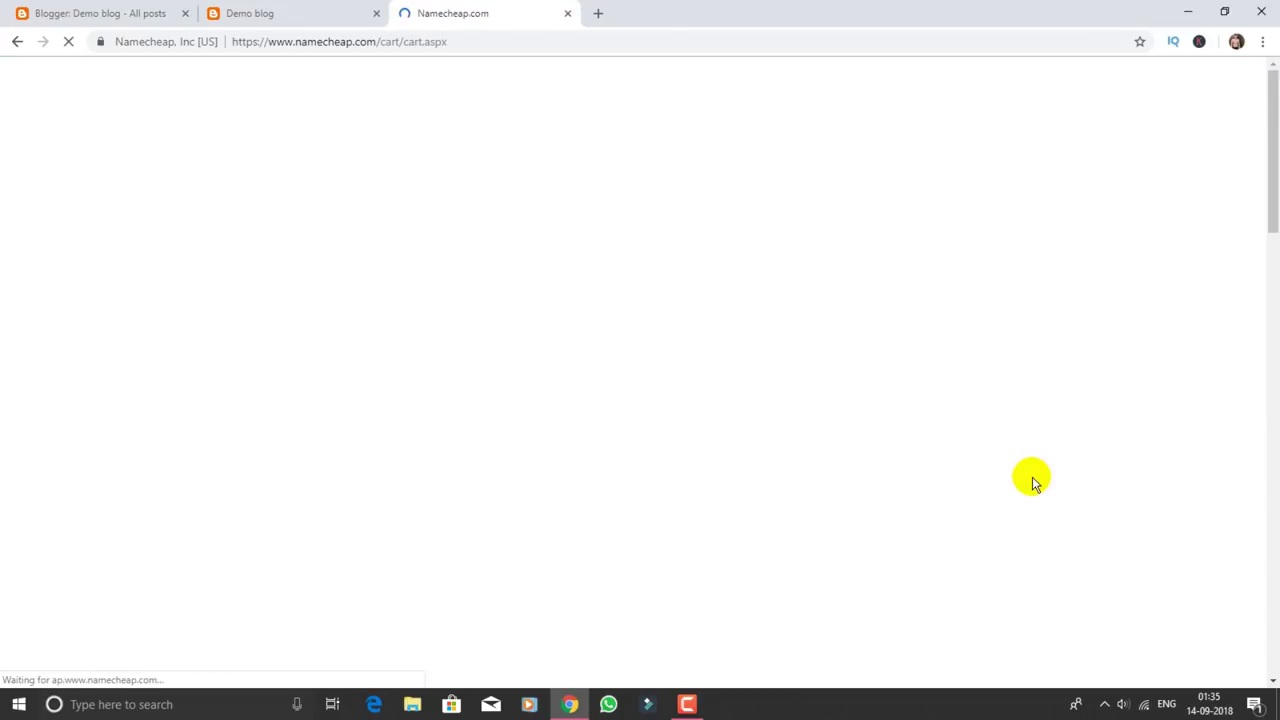
# Turn on auto-renew for both the bloggingduniya.com registration and its WhoisGuard subscription.
pyautogui.click(689, 355)
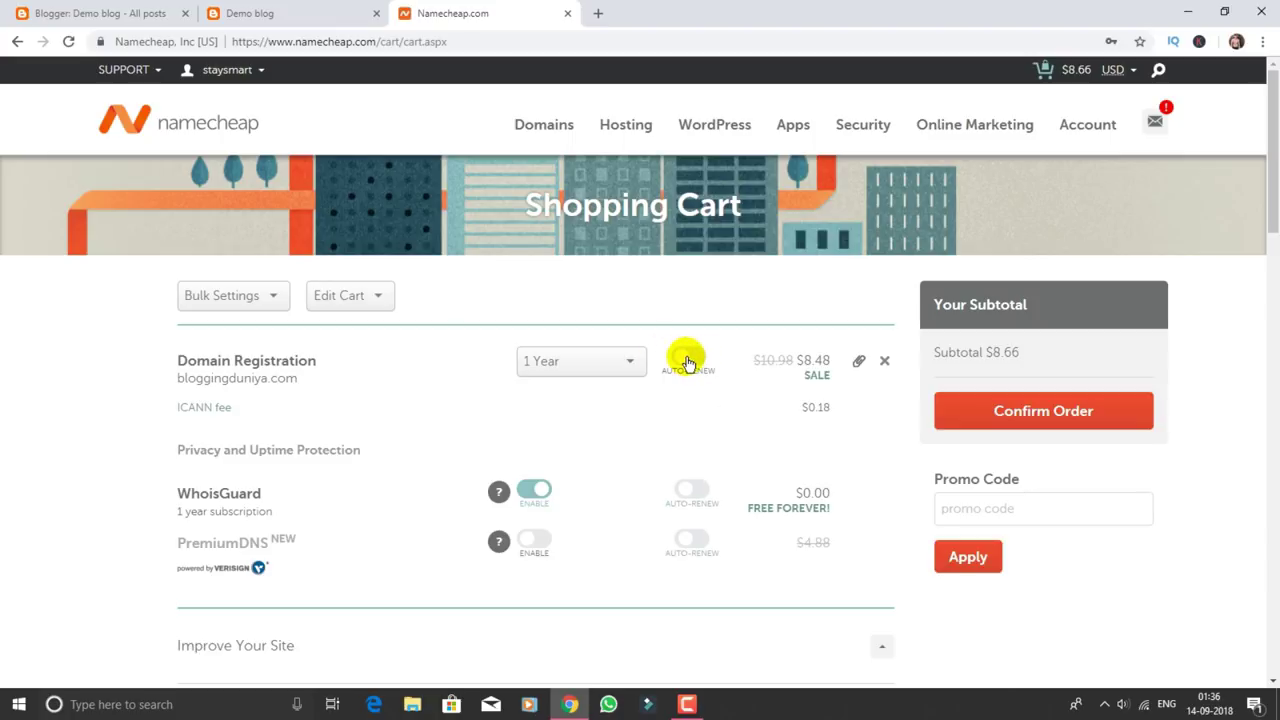
pyautogui.click(687, 360)
pyautogui.click(699, 494)
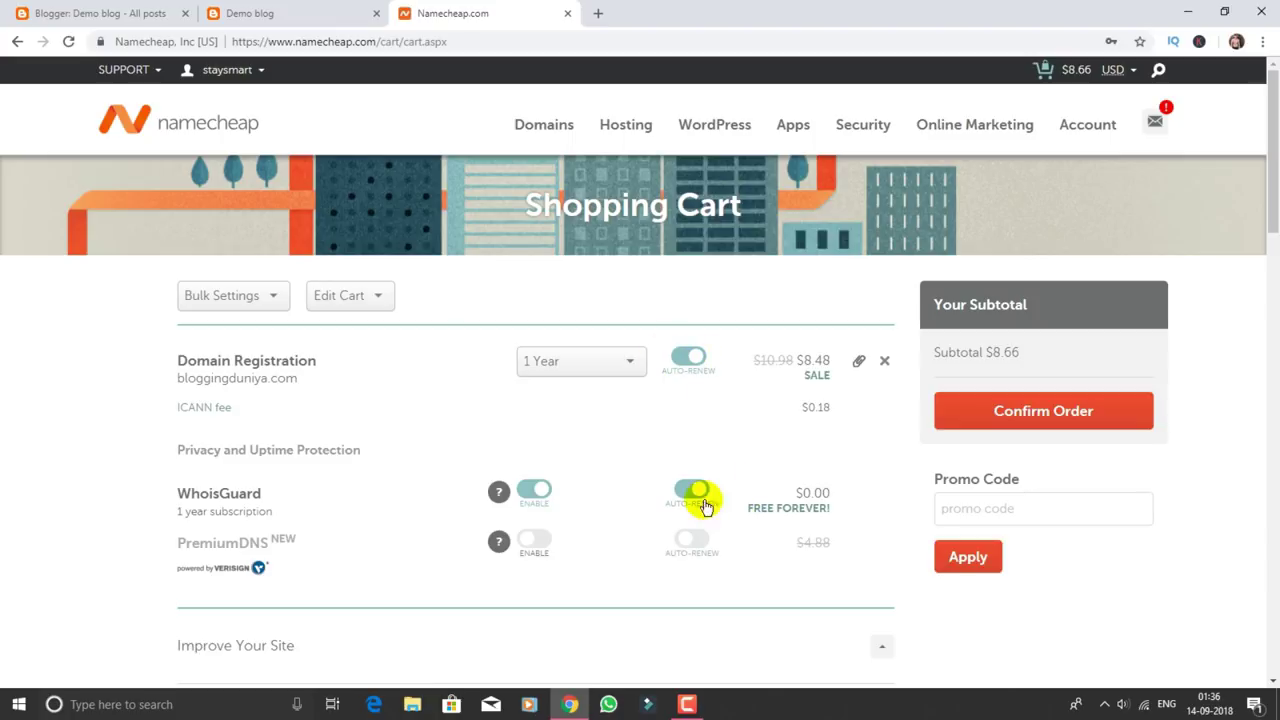
pyautogui.click(697, 491)
pyautogui.click(697, 491)
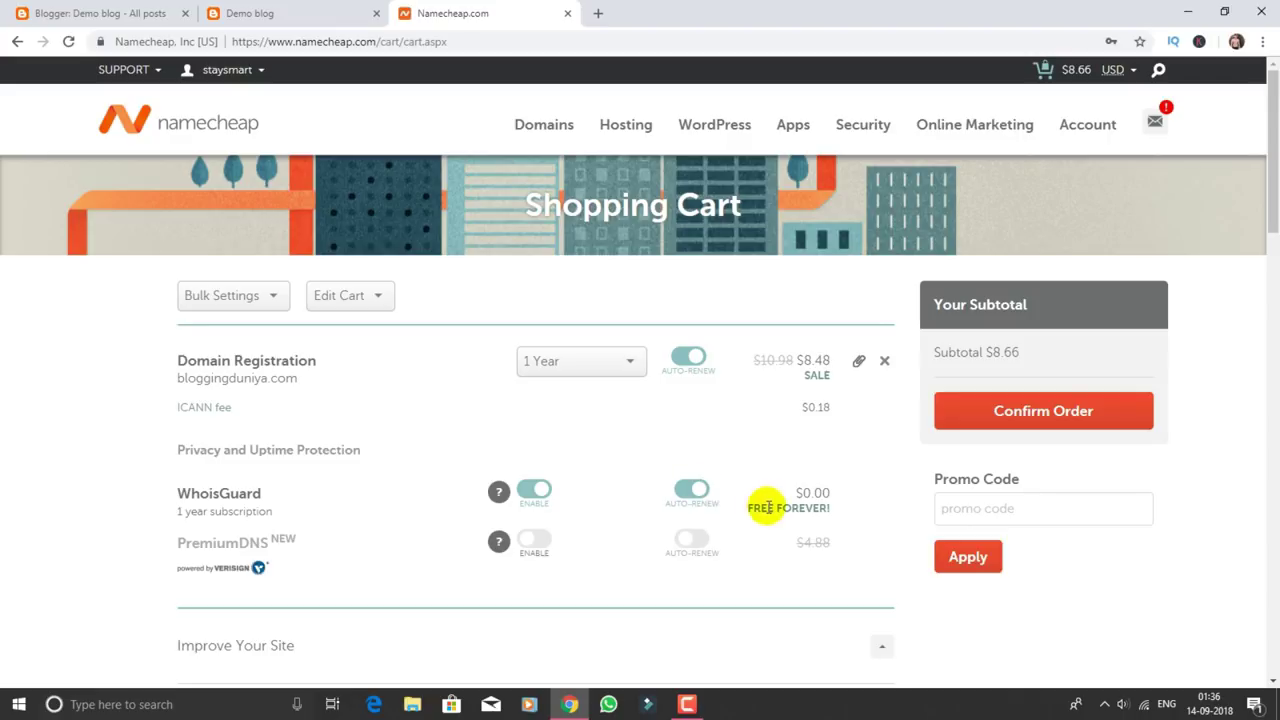
pyautogui.moveTo(800, 507); pyautogui.dragTo(728, 503)
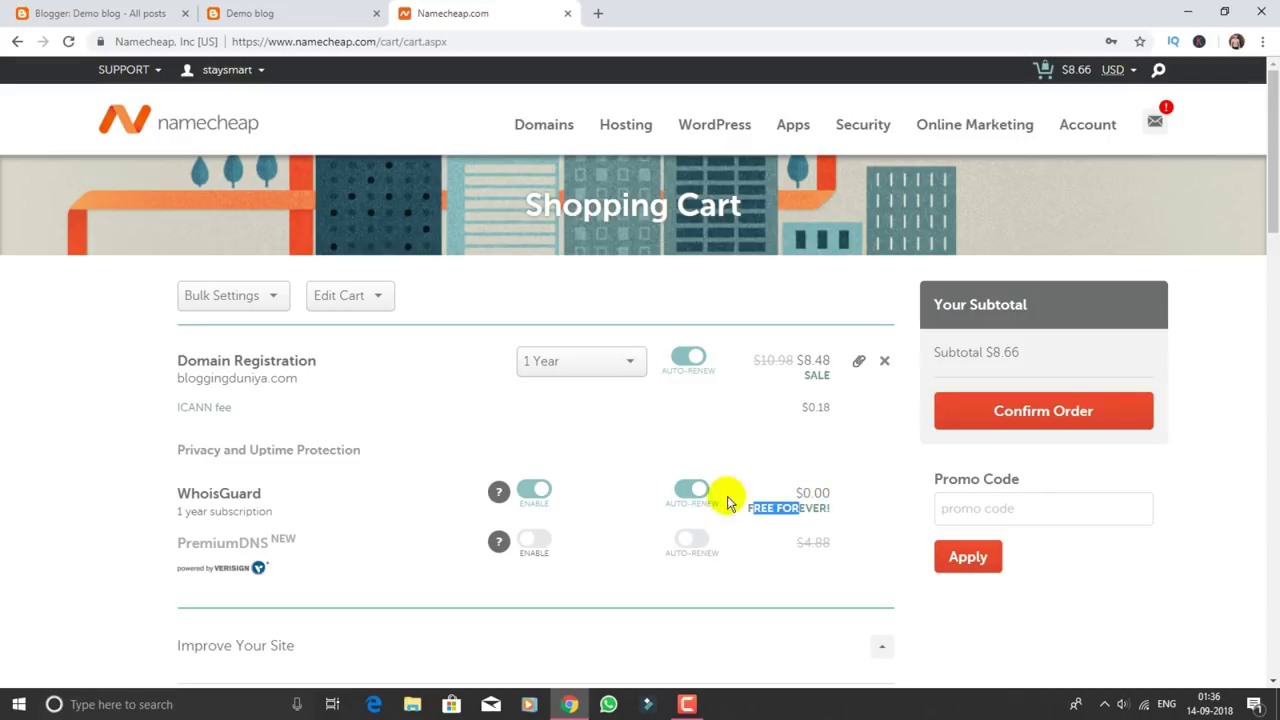
pyautogui.click(652, 479)
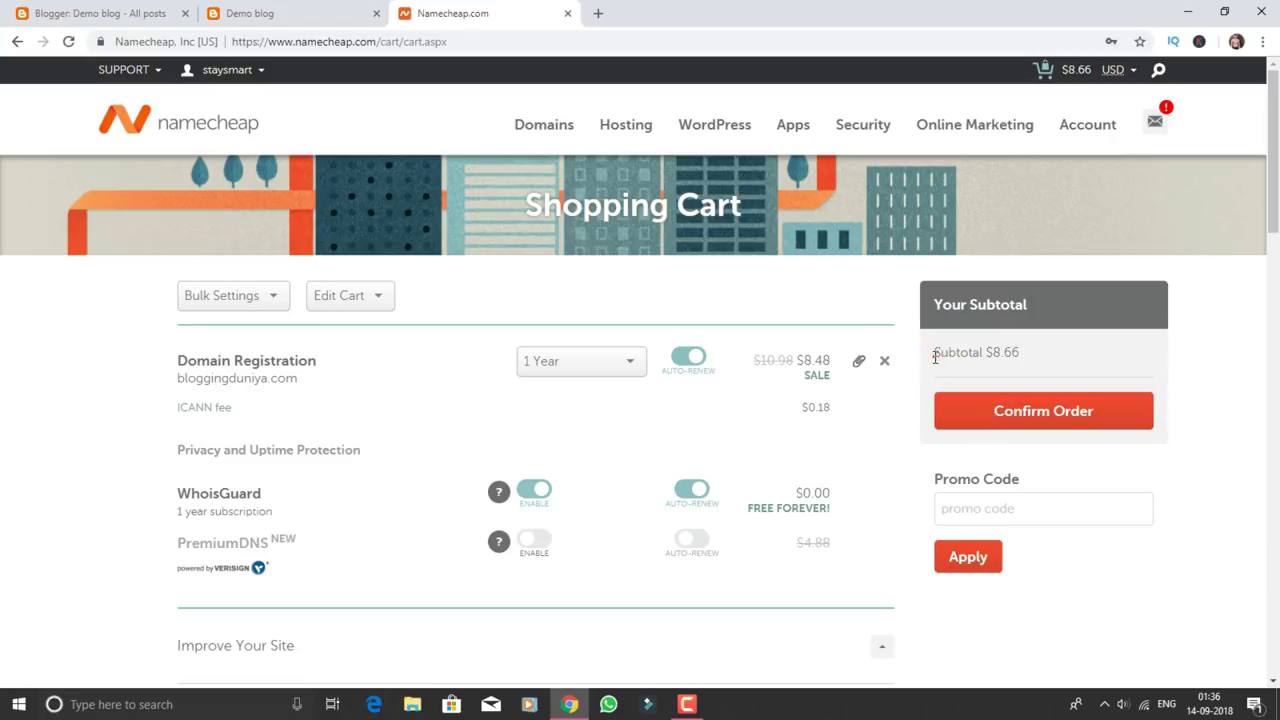
# Review the cart's subtotal and apply the promo code COM88 to the order.
pyautogui.click(1021, 360)
pyautogui.moveTo(985, 353); pyautogui.dragTo(1010, 354)
pyautogui.click(1046, 356)
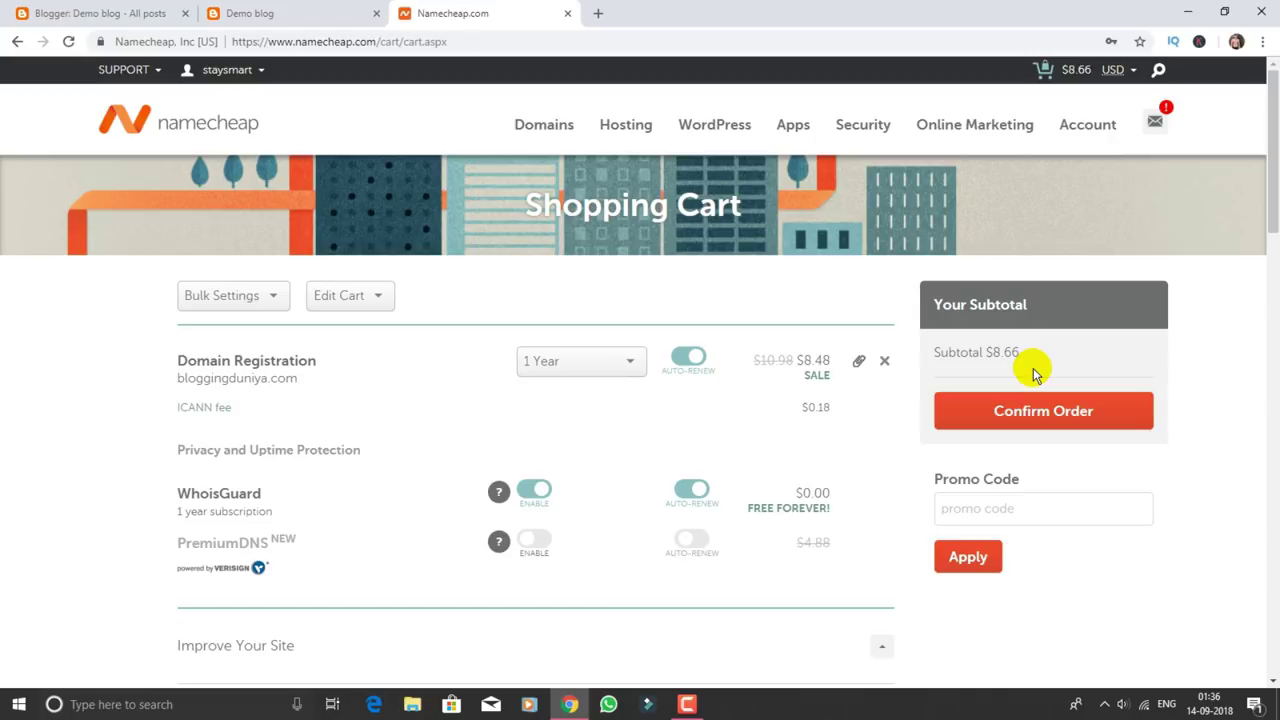
pyautogui.moveTo(993, 352); pyautogui.dragTo(1051, 346)
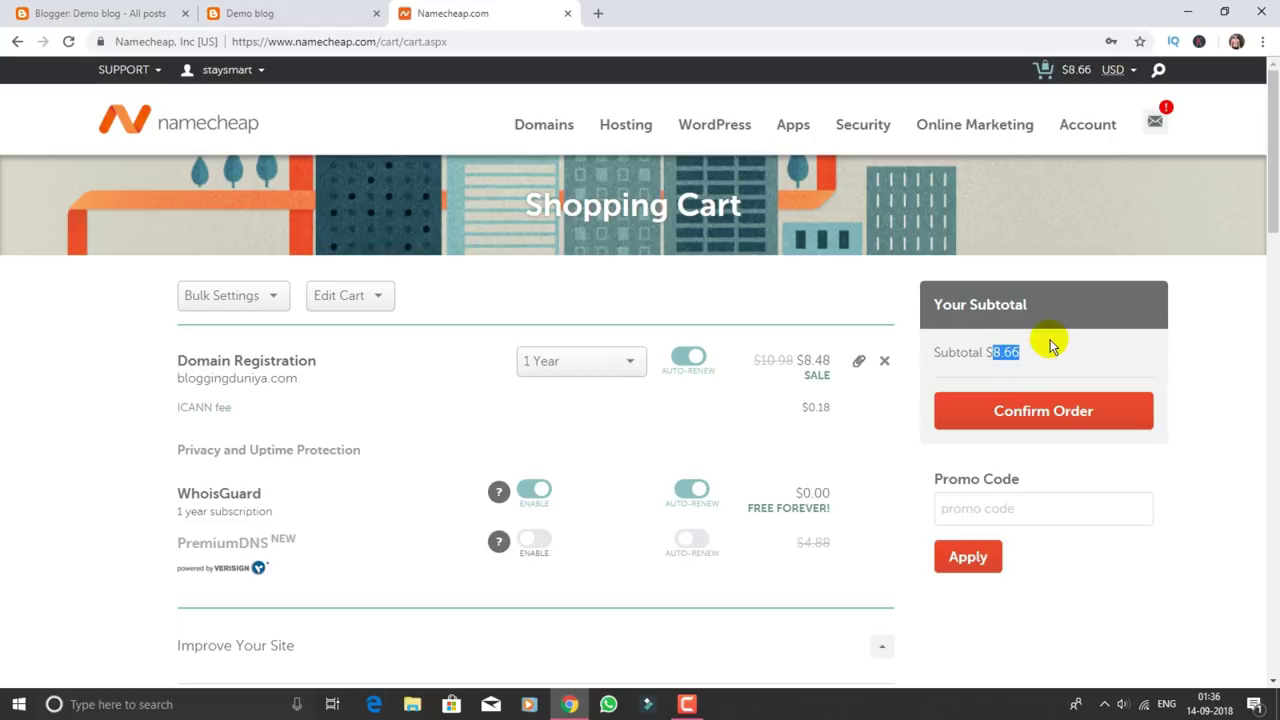
pyautogui.click(997, 510)
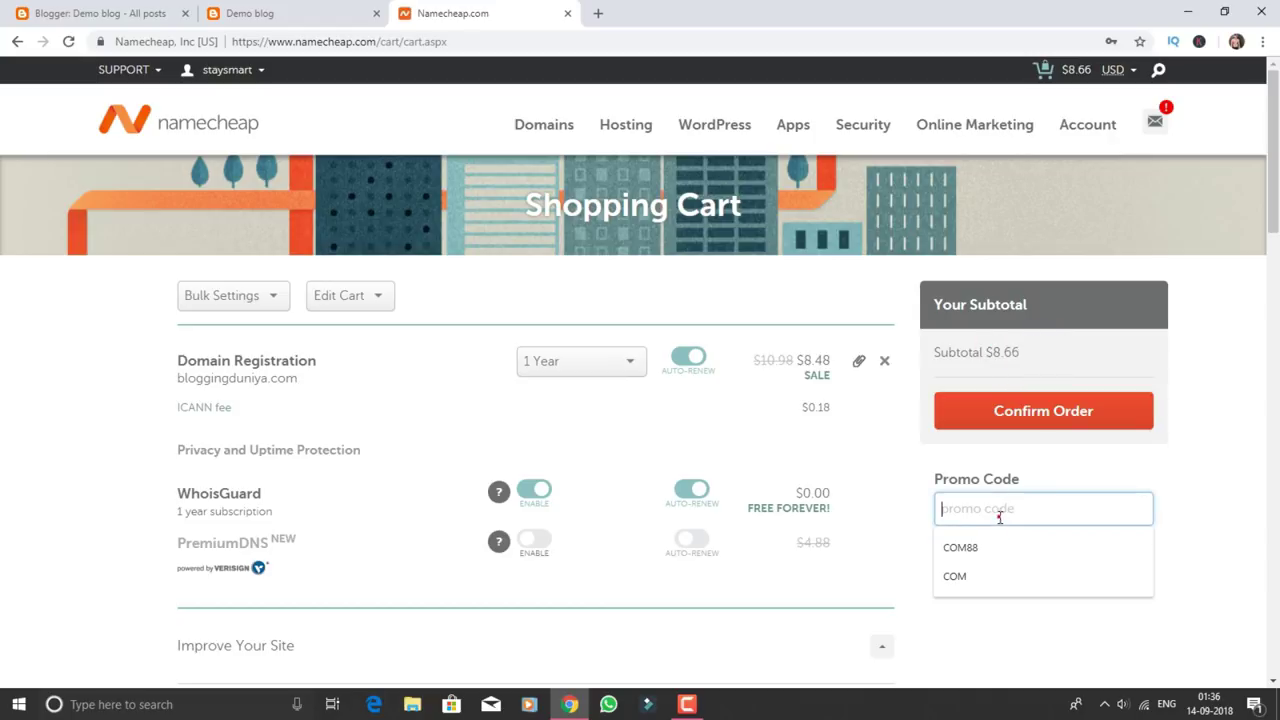
pyautogui.moveTo(952, 486); pyautogui.dragTo(1037, 477)
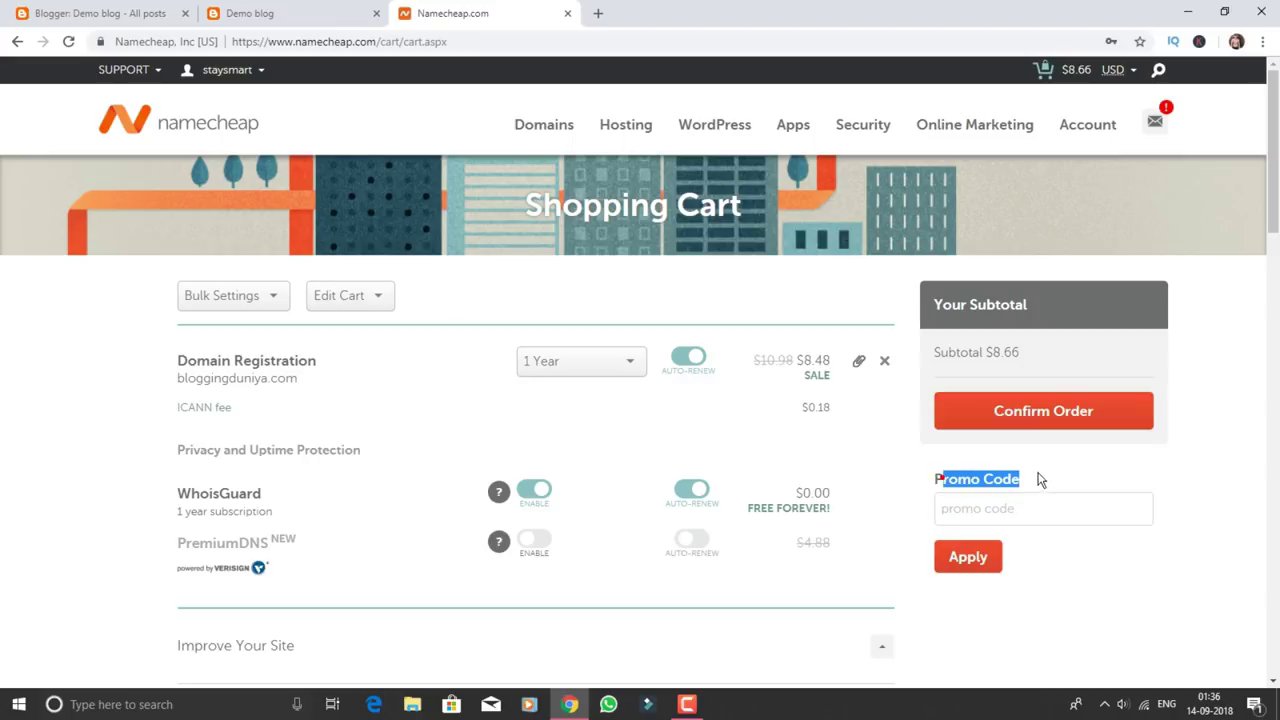
pyautogui.click(988, 498)
pyautogui.click(985, 492)
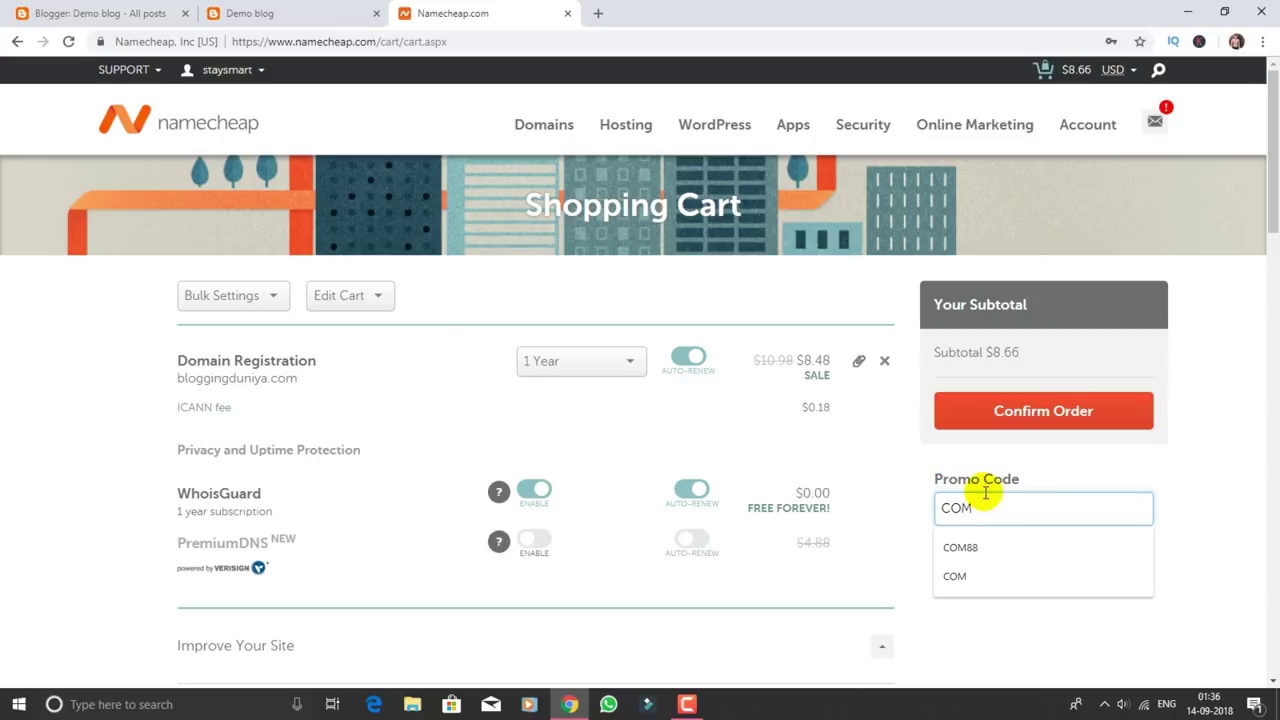
pyautogui.press('Down')
pyautogui.press('Escape')
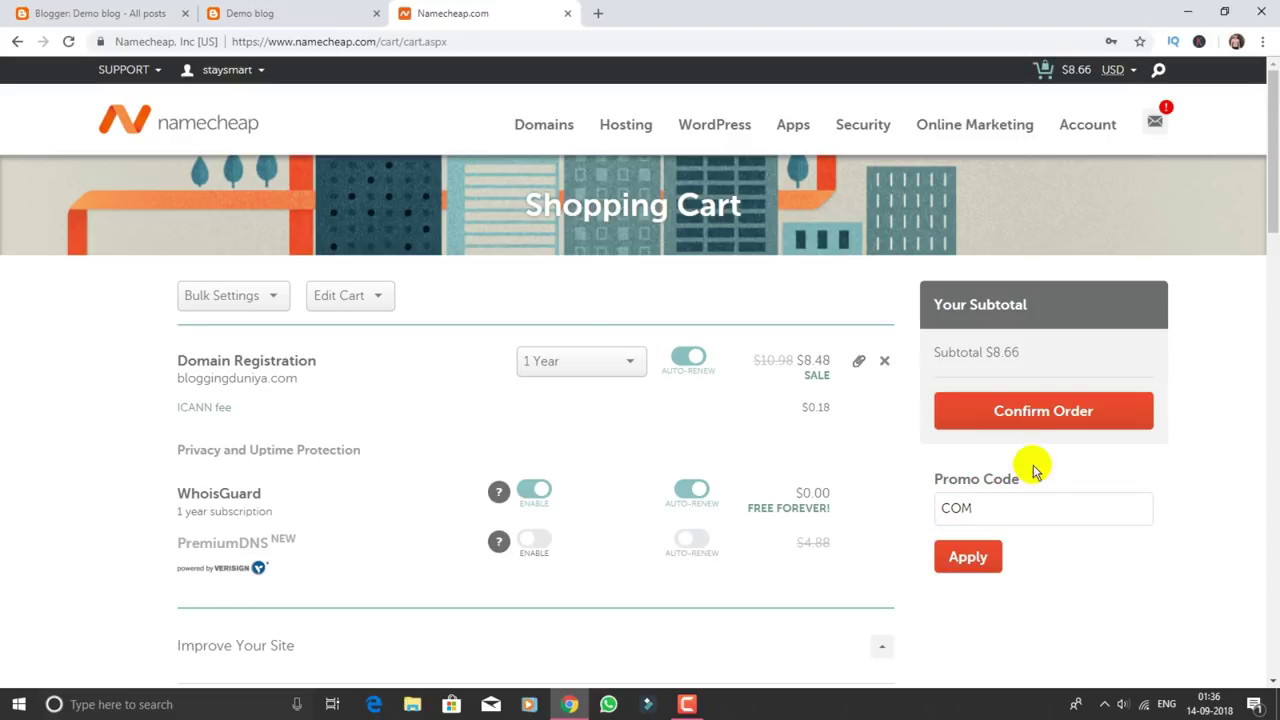
pyautogui.click(1003, 510)
pyautogui.click(982, 497)
pyautogui.write('88')
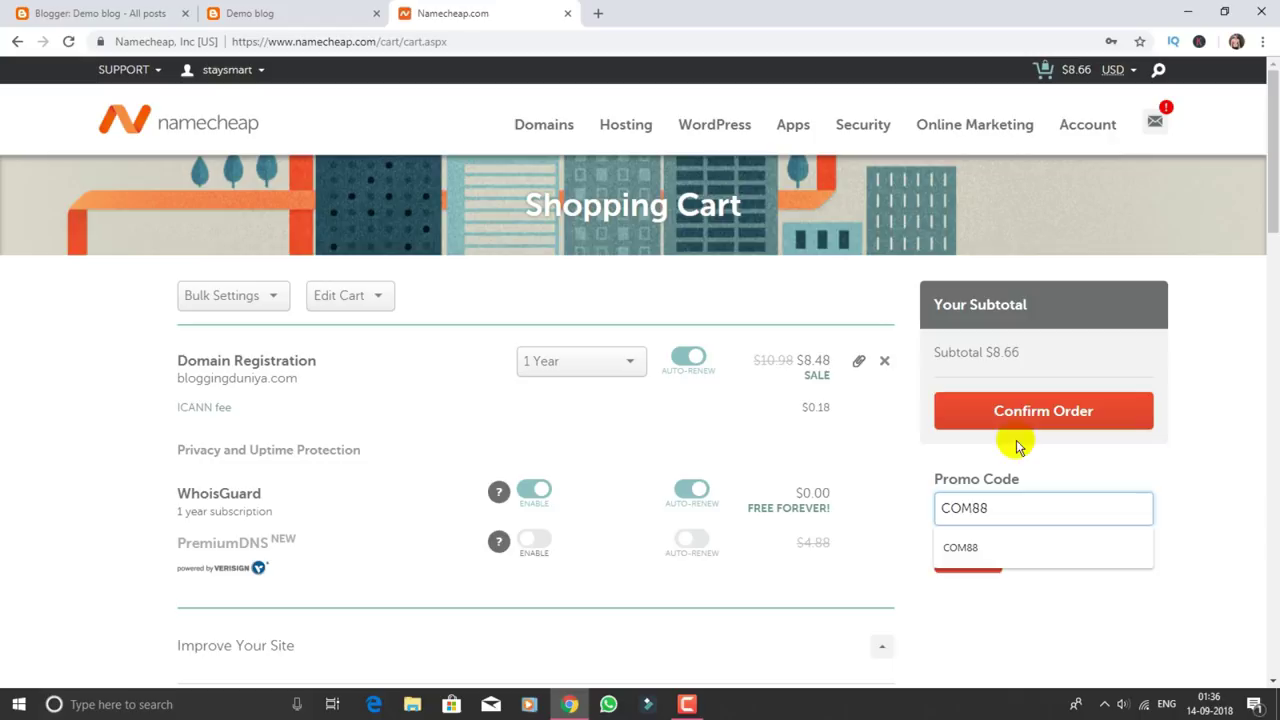
pyautogui.click(1020, 450)
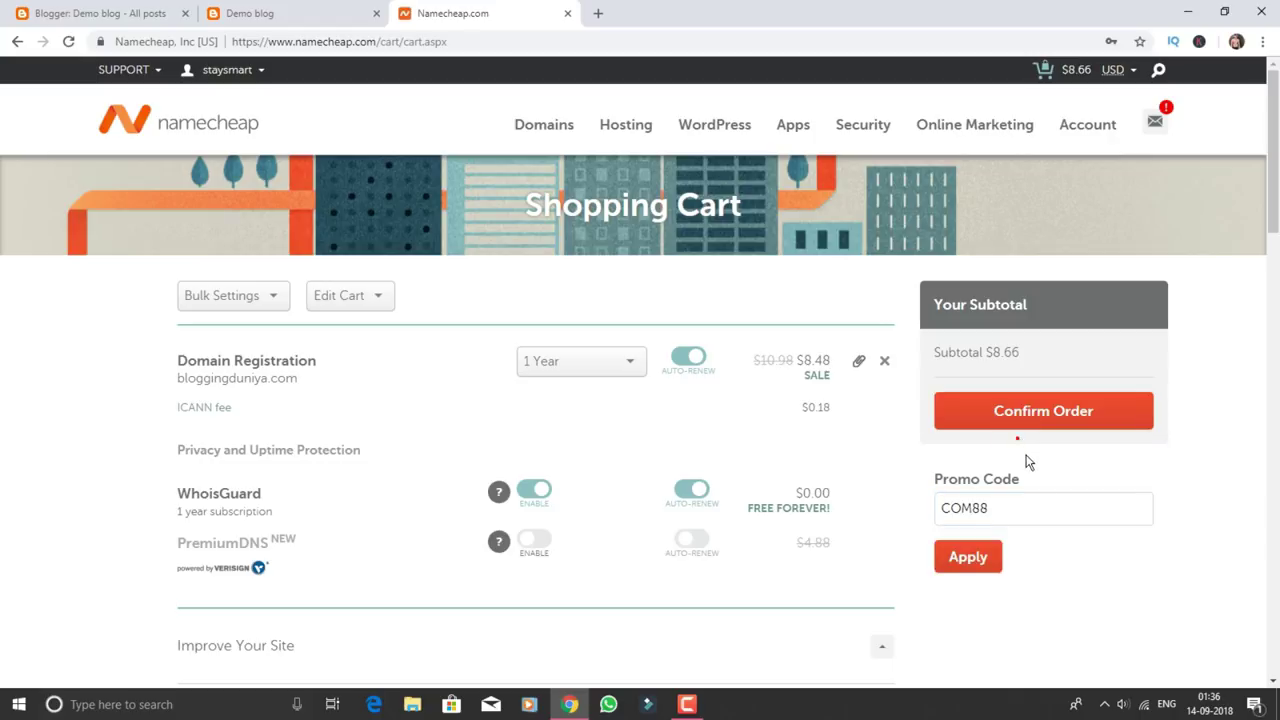
pyautogui.click(978, 566)
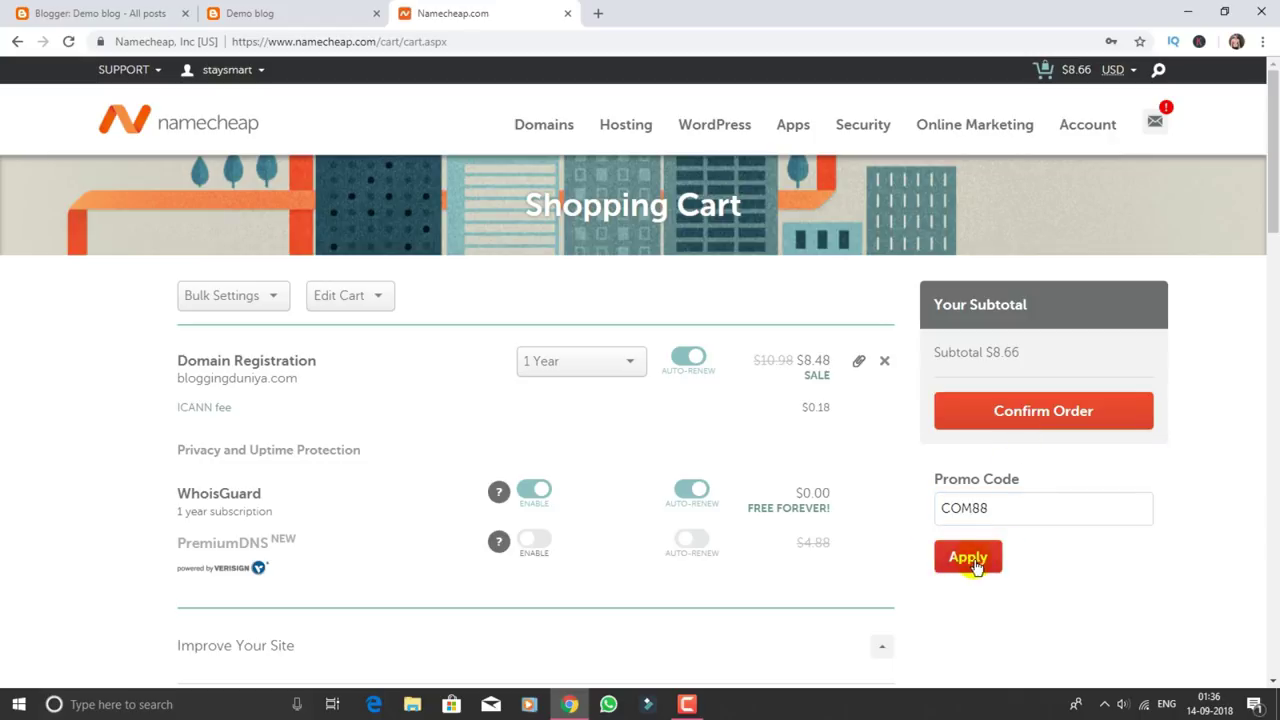
# Submit the promo code COM88 and confirm the bloggingduniya.com order to reach the payment stage.
pyautogui.click(968, 566)
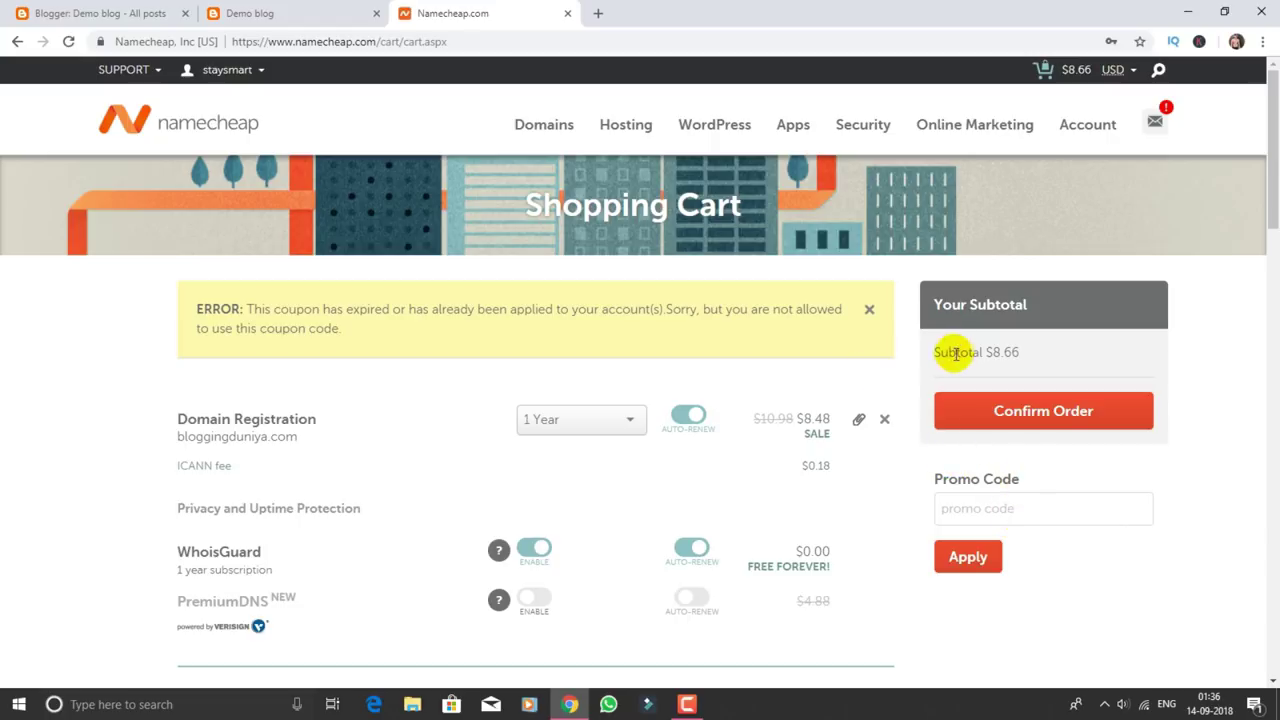
pyautogui.moveTo(926, 351); pyautogui.dragTo(1043, 363)
pyautogui.click(1040, 363)
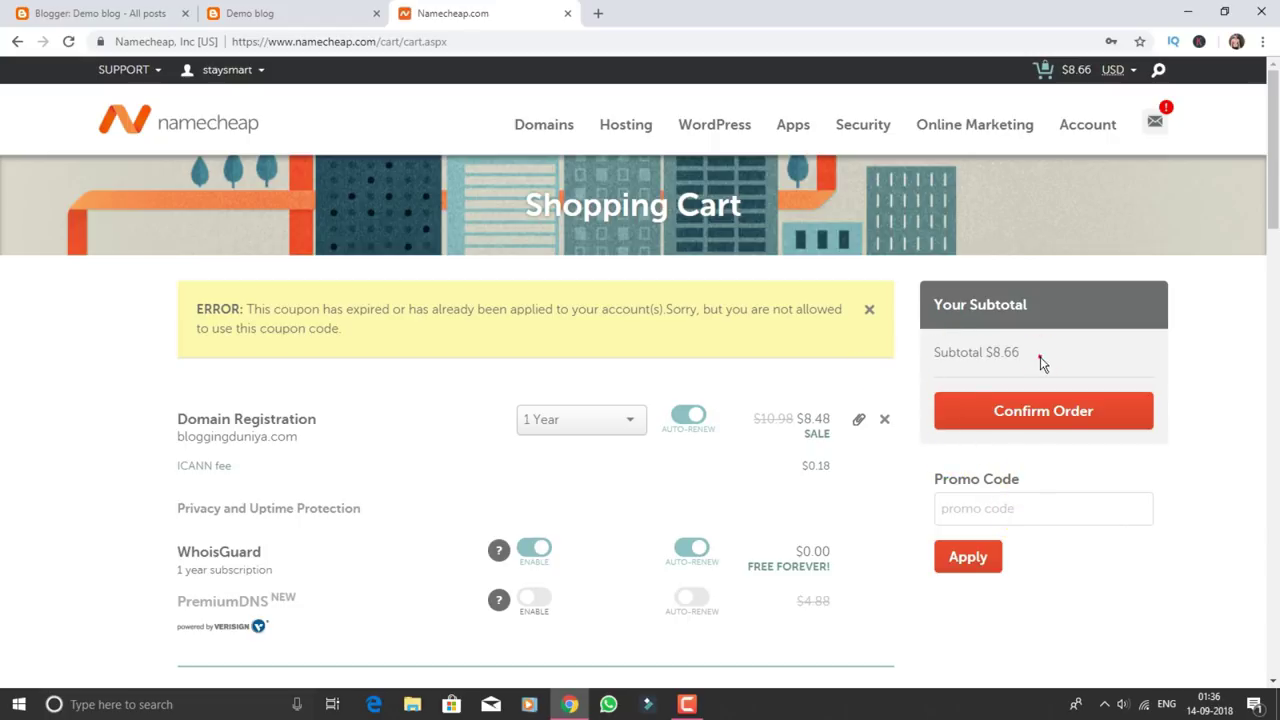
pyautogui.click(996, 356)
pyautogui.click(1022, 357)
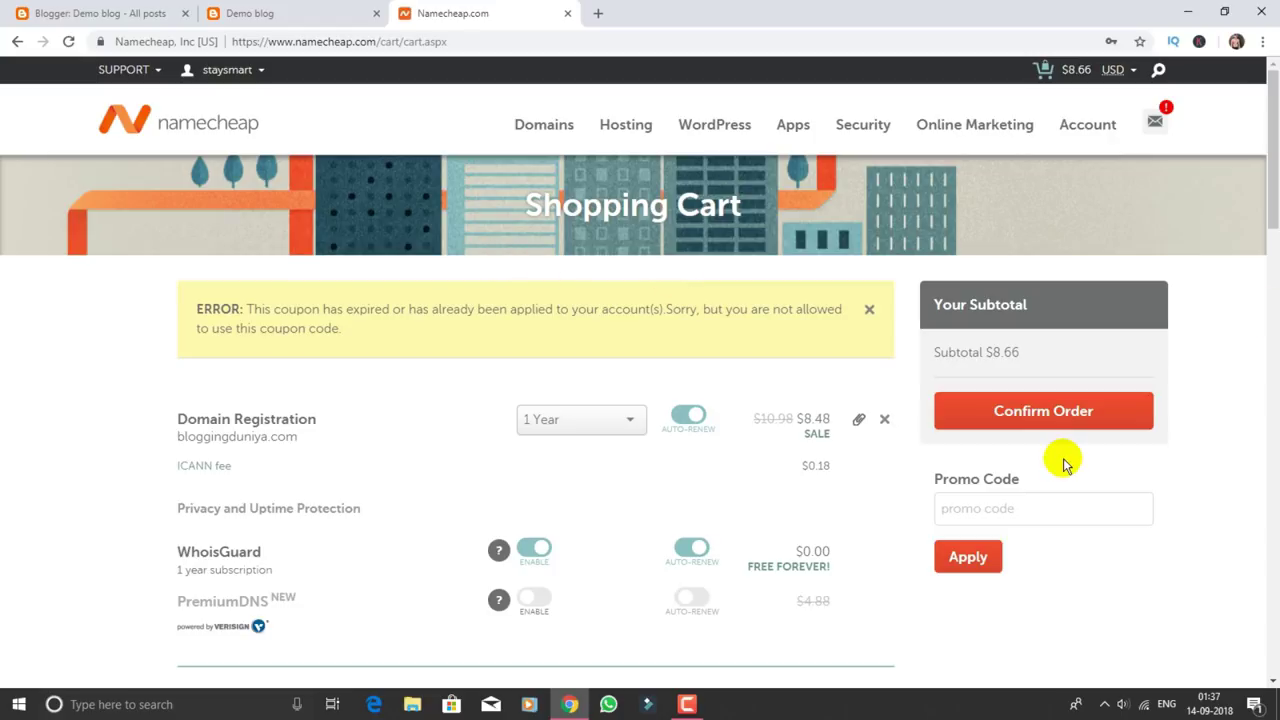
pyautogui.moveTo(1001, 357); pyautogui.dragTo(991, 359)
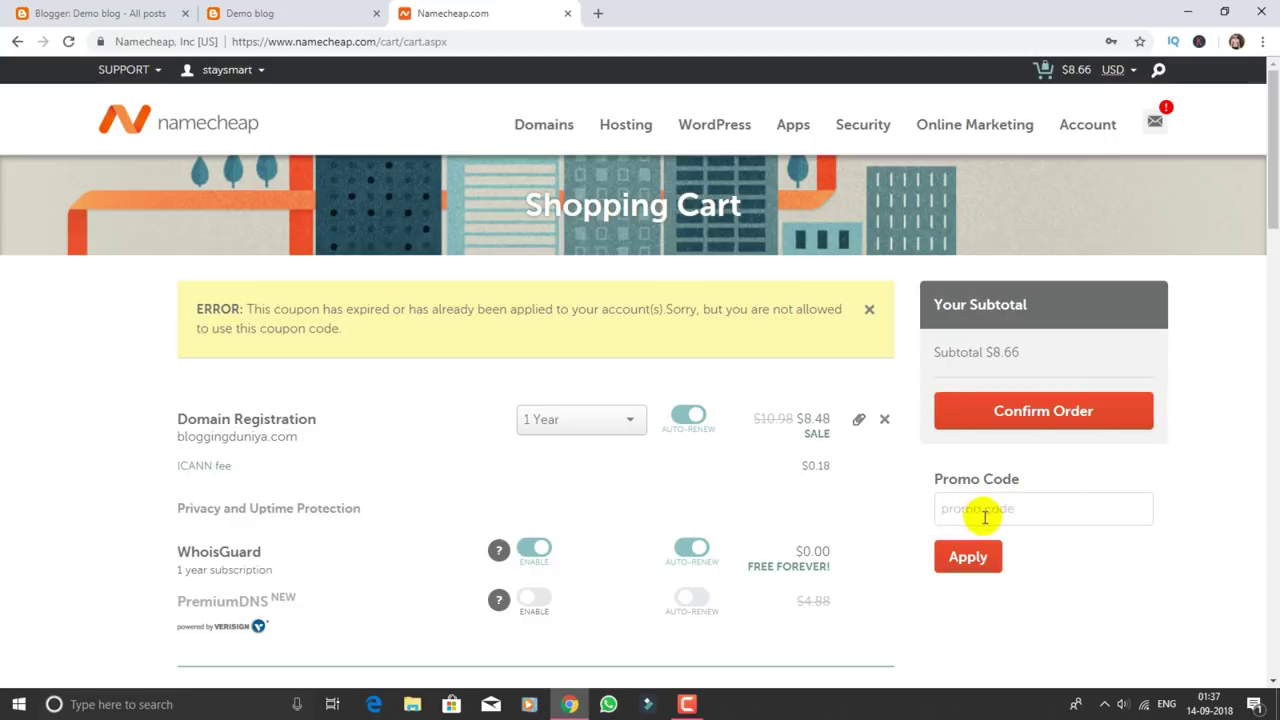
pyautogui.click(1070, 410)
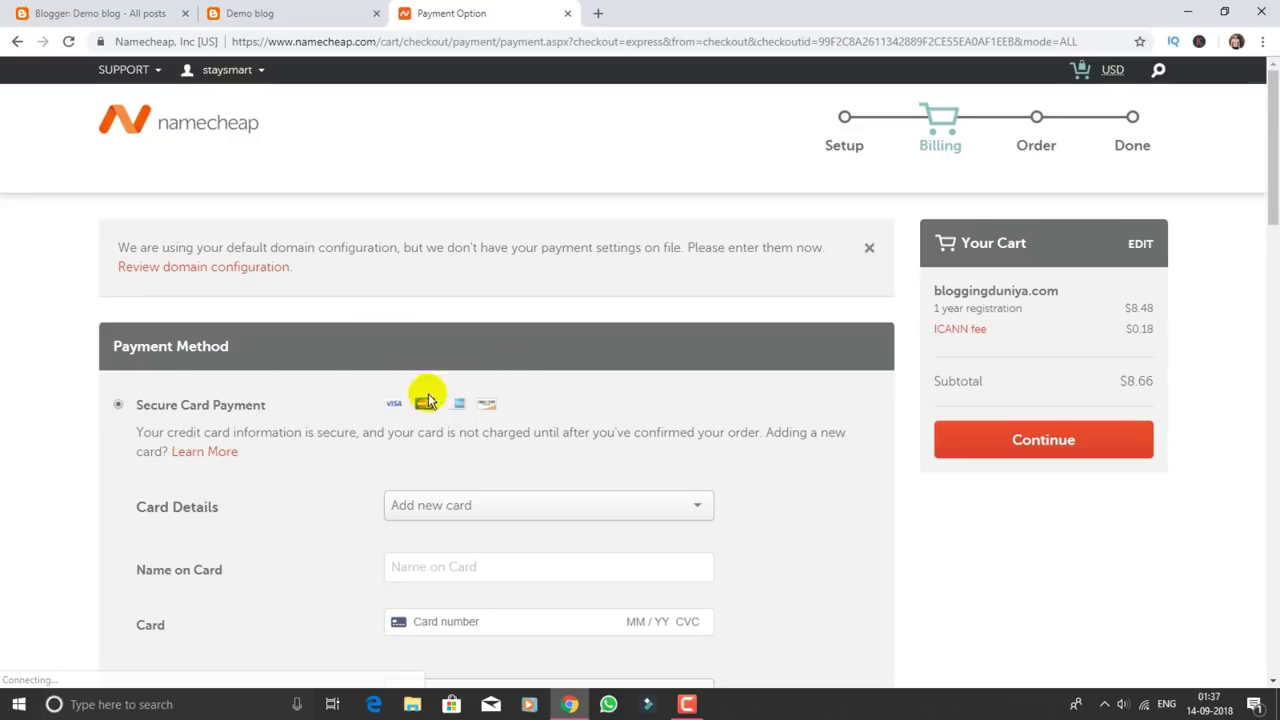
# Examine the checkout's payment methods, including the card details, billing address, PayPal and account funds options.
pyautogui.scroll(-3, 423, 394)
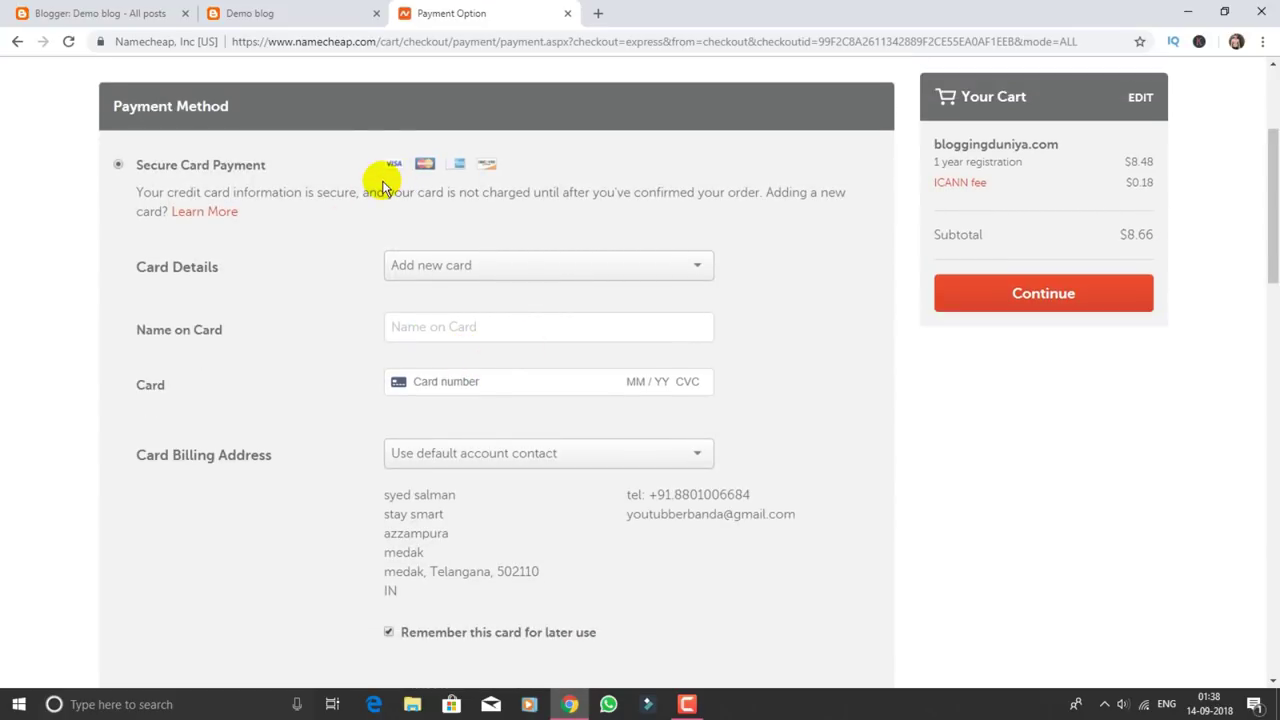
pyautogui.scroll(-3, 475, 178)
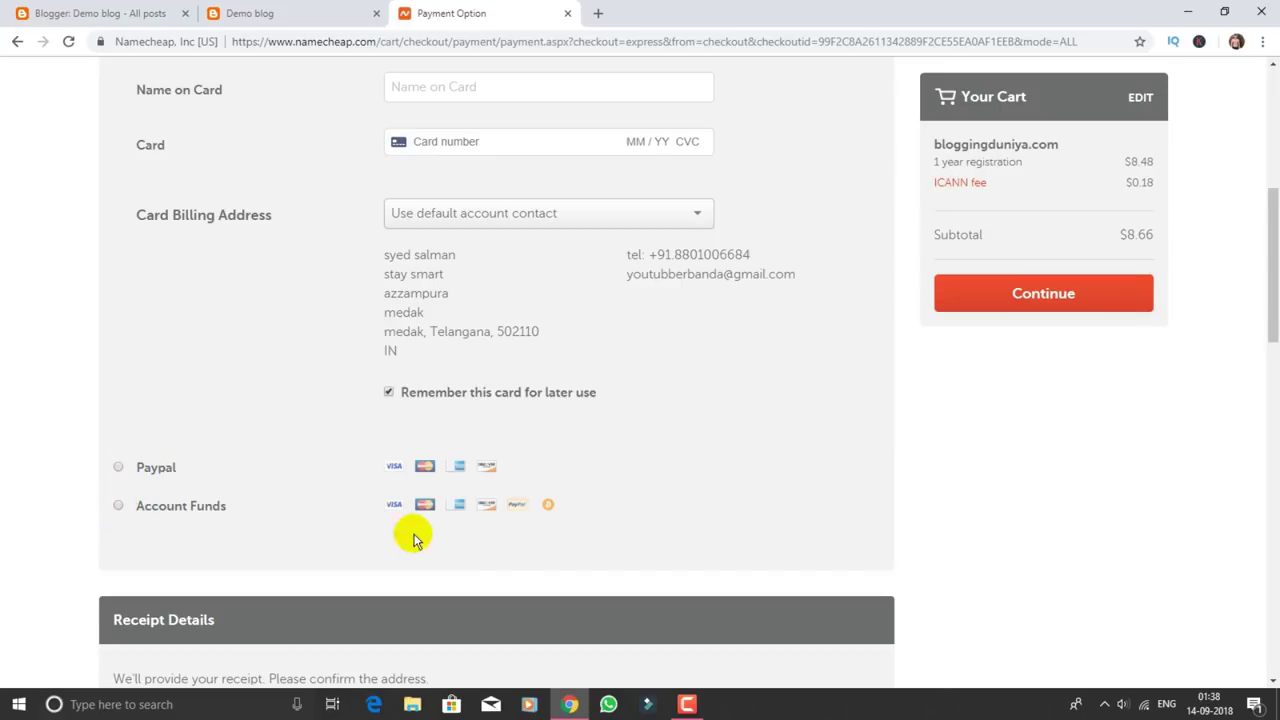
pyautogui.scroll(5, 478, 548)
pyautogui.scroll(-3, 491, 543)
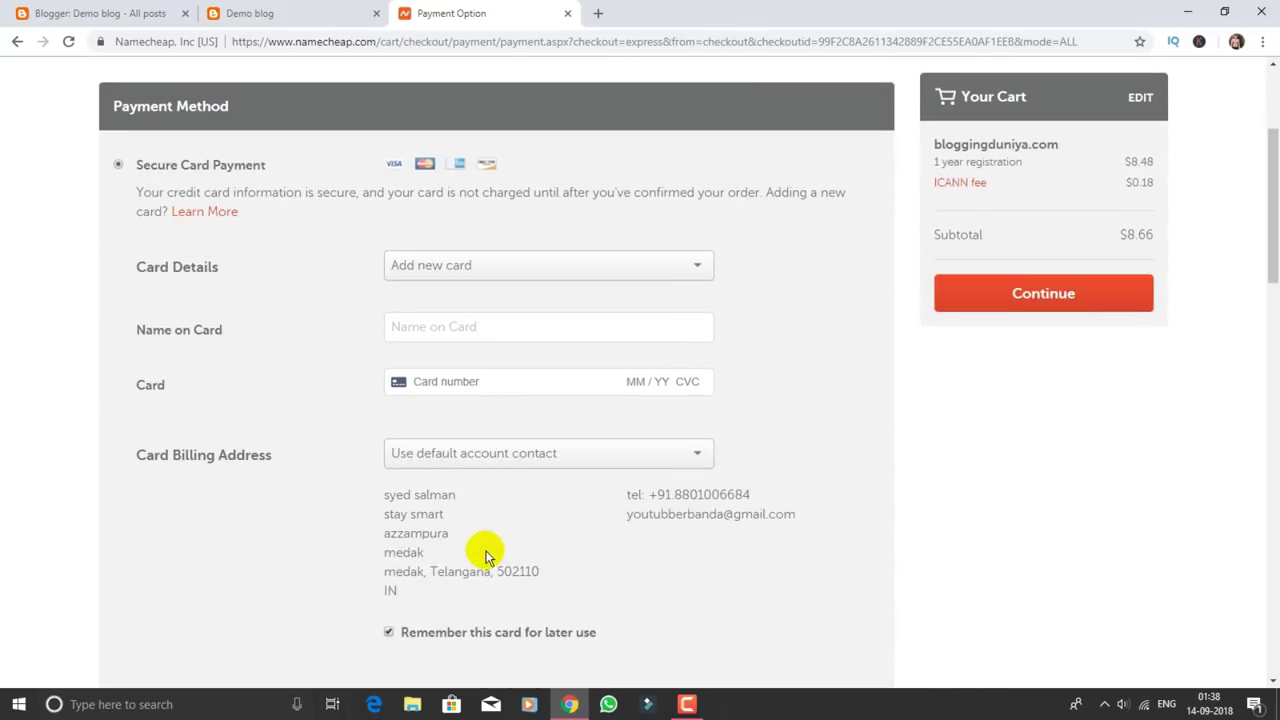
pyautogui.scroll(3, 462, 541)
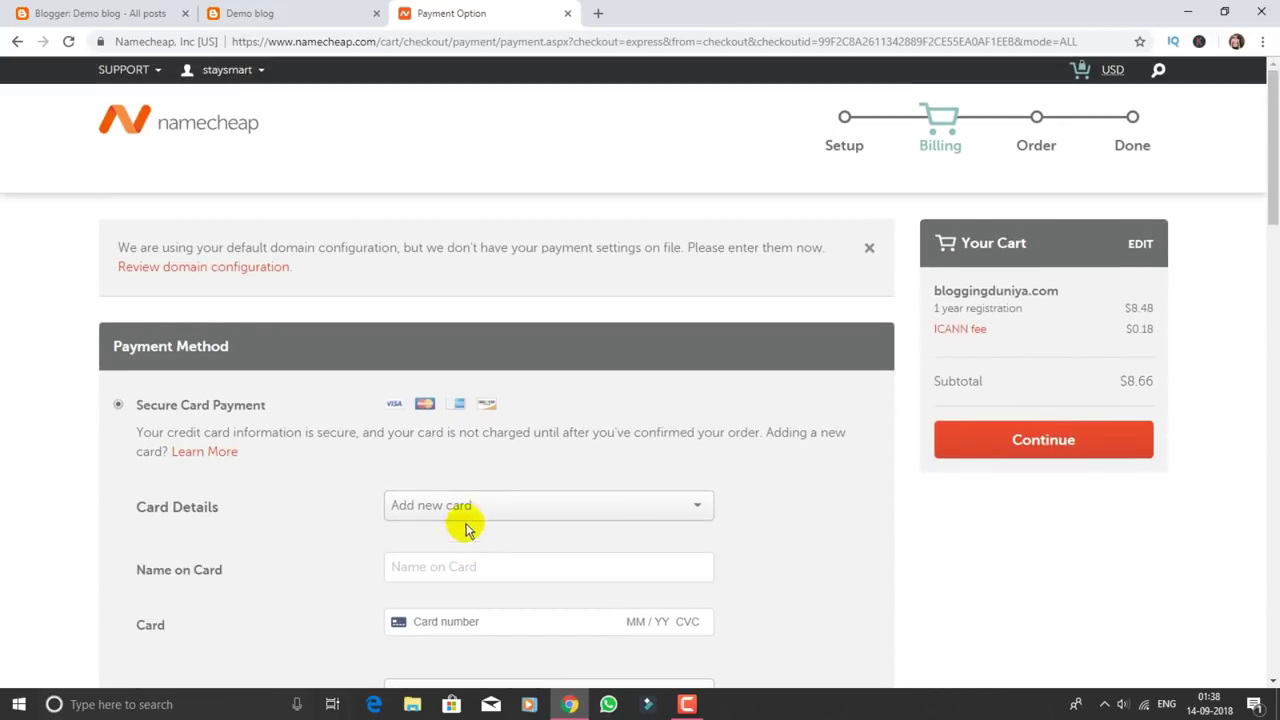
pyautogui.scroll(-3, 586, 350)
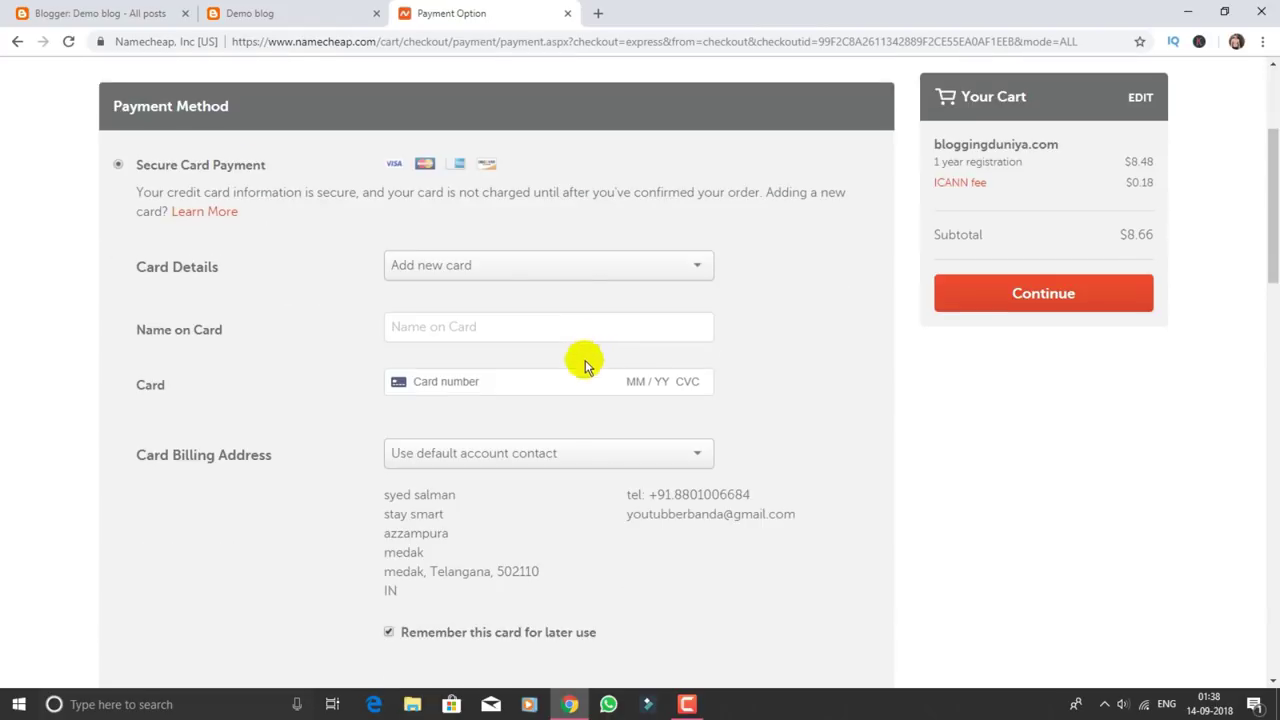
pyautogui.click(545, 265)
pyautogui.click(501, 295)
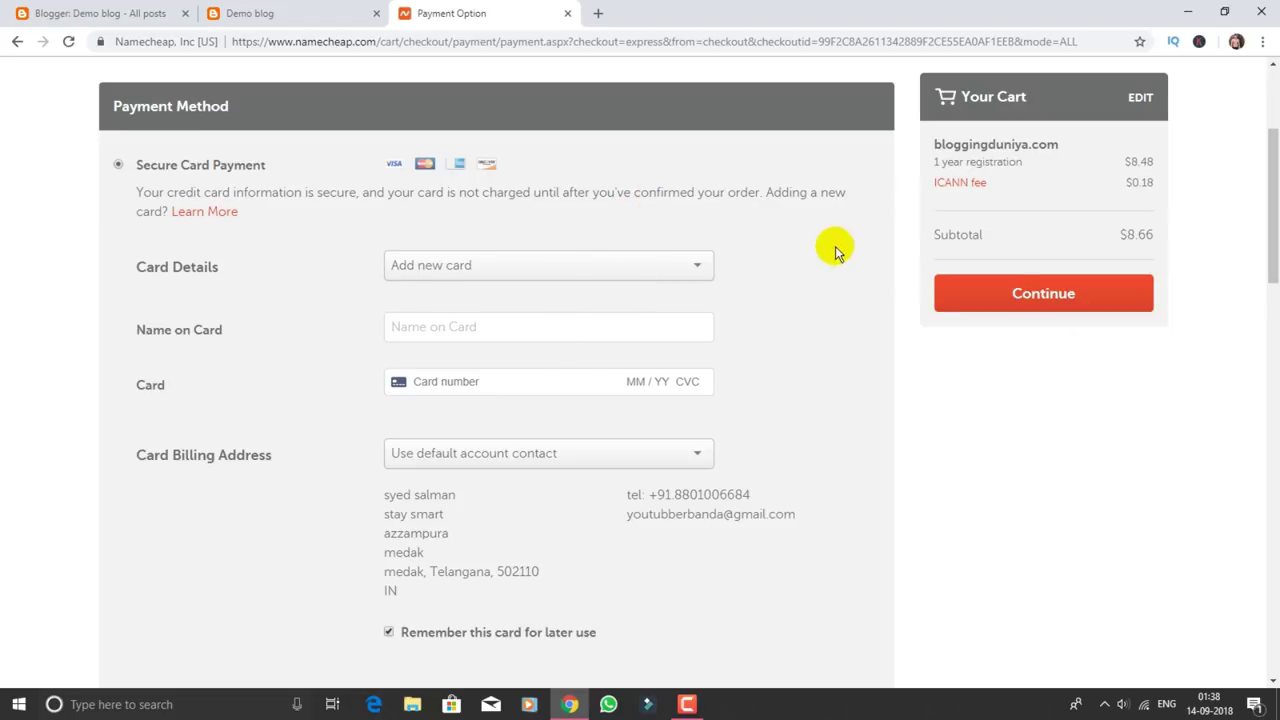
pyautogui.scroll(-2, 778, 265)
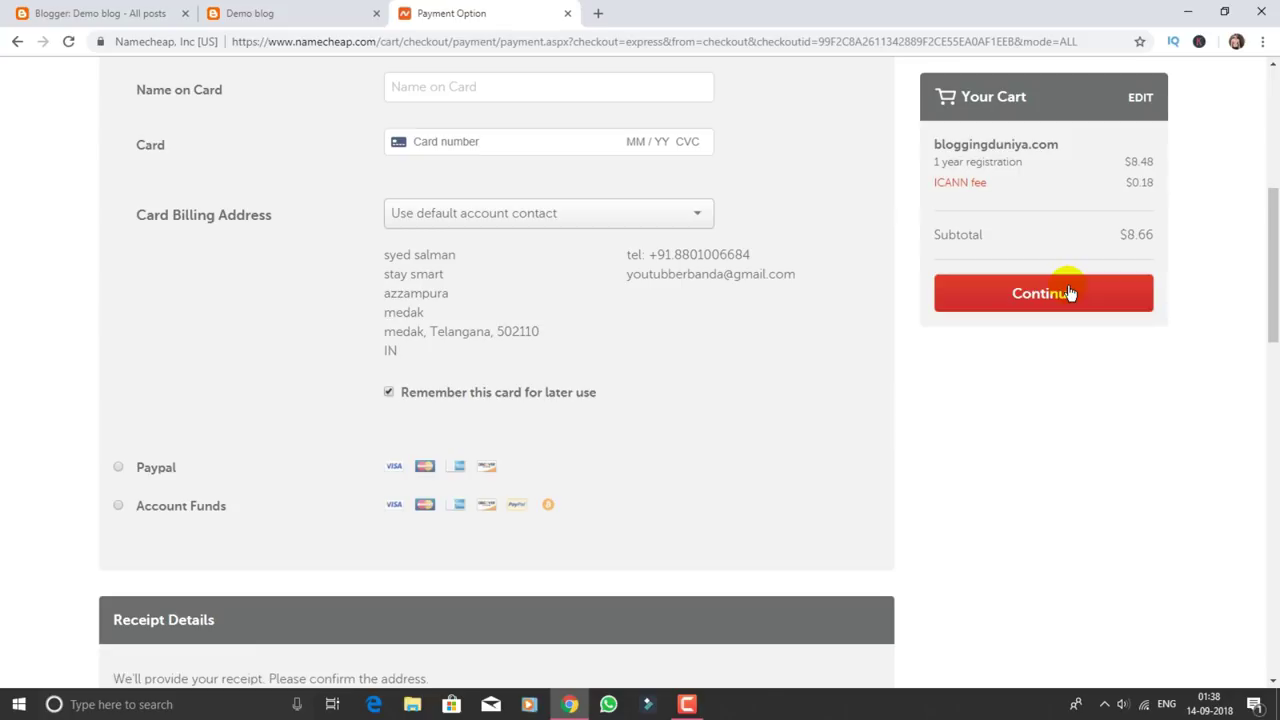
pyautogui.click(1066, 289)
pyautogui.scroll(4, 1055, 335)
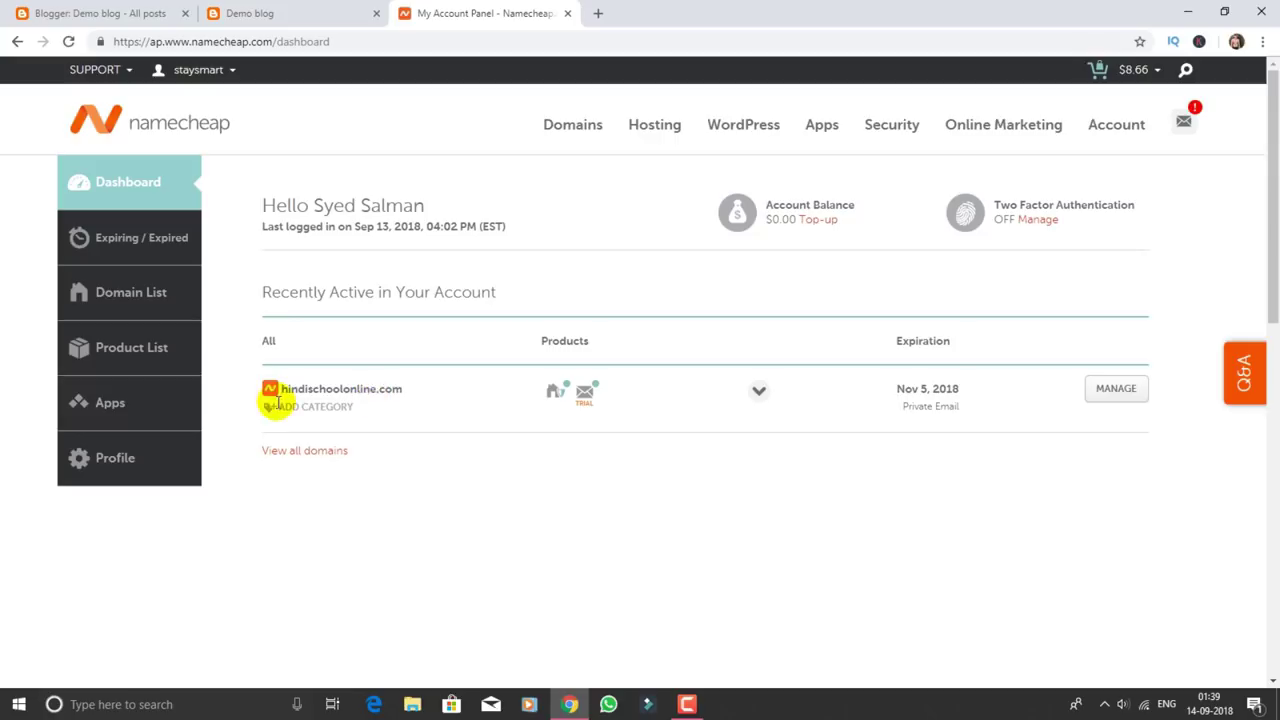
# Switch to Blogger, closing the Demo blog preview, and open the third-party URL setup in the blog's basic settings.
pyautogui.moveTo(279, 386)
pyautogui.mouseDown()
pyautogui.moveTo(423, 387)
pyautogui.moveTo(276, 387)
pyautogui.mouseUp()
pyautogui.click(459, 523)
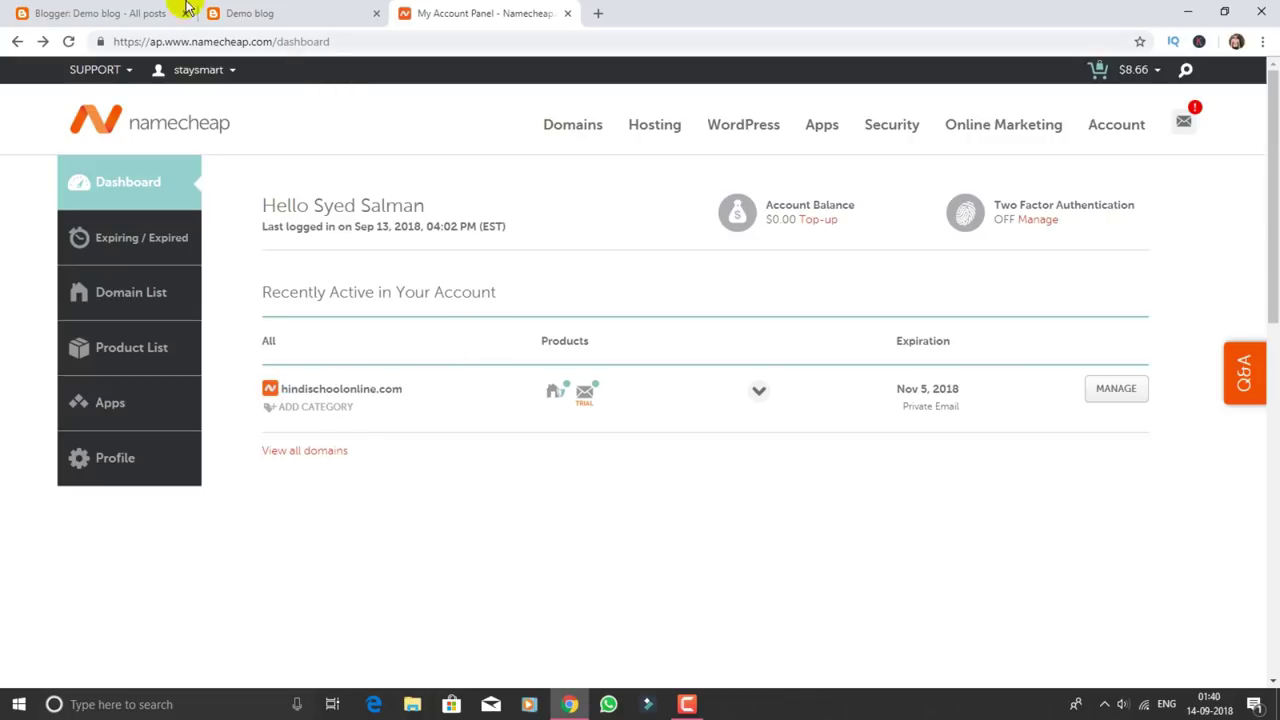
pyautogui.click(114, 13)
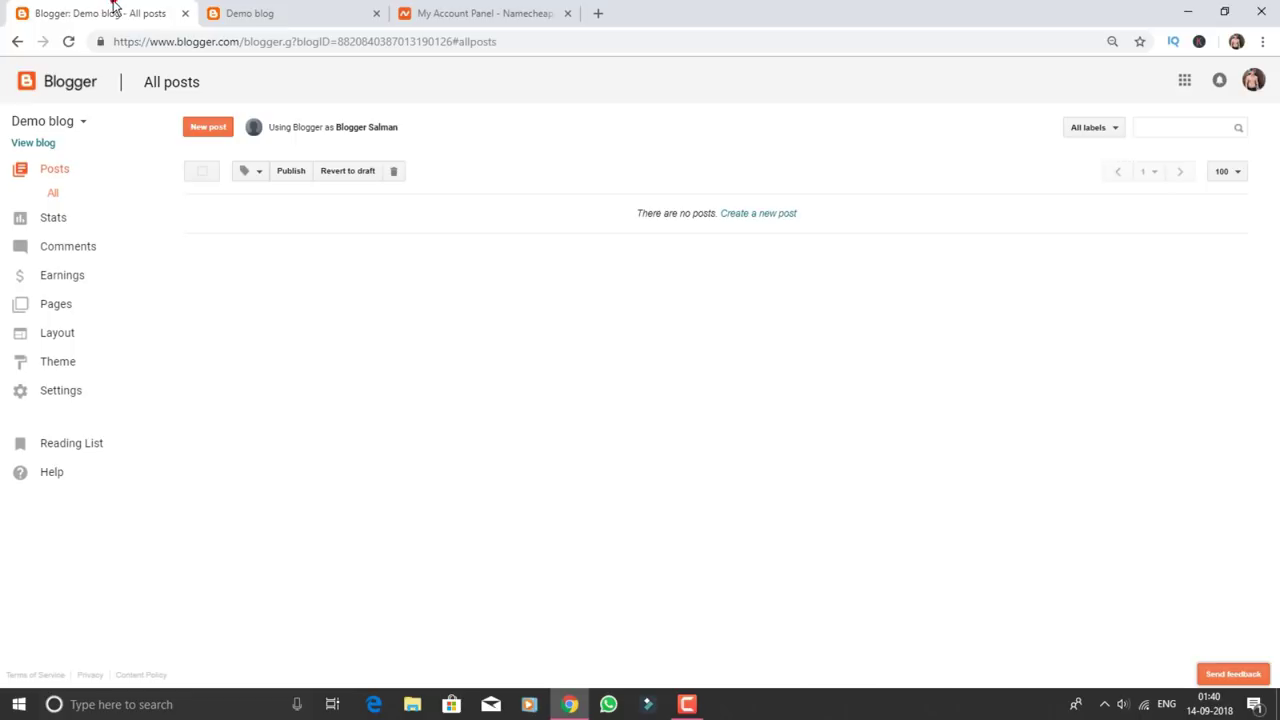
pyautogui.click(375, 14)
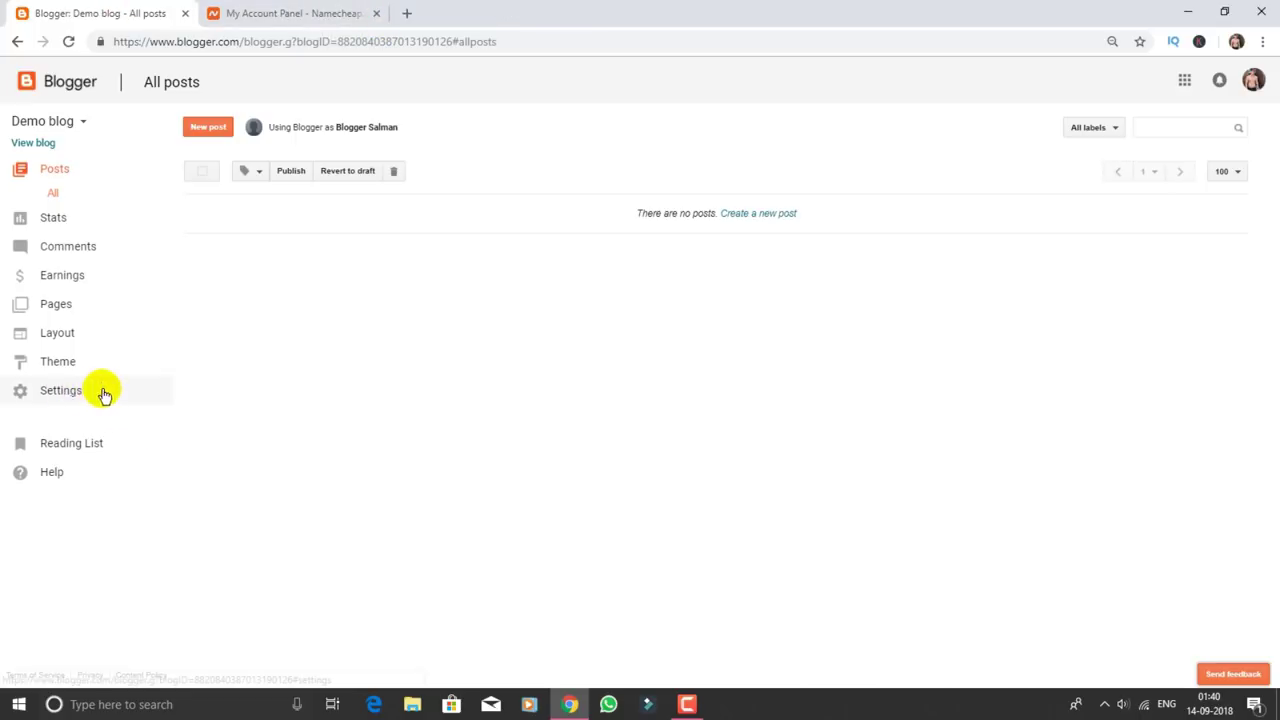
pyautogui.click(58, 393)
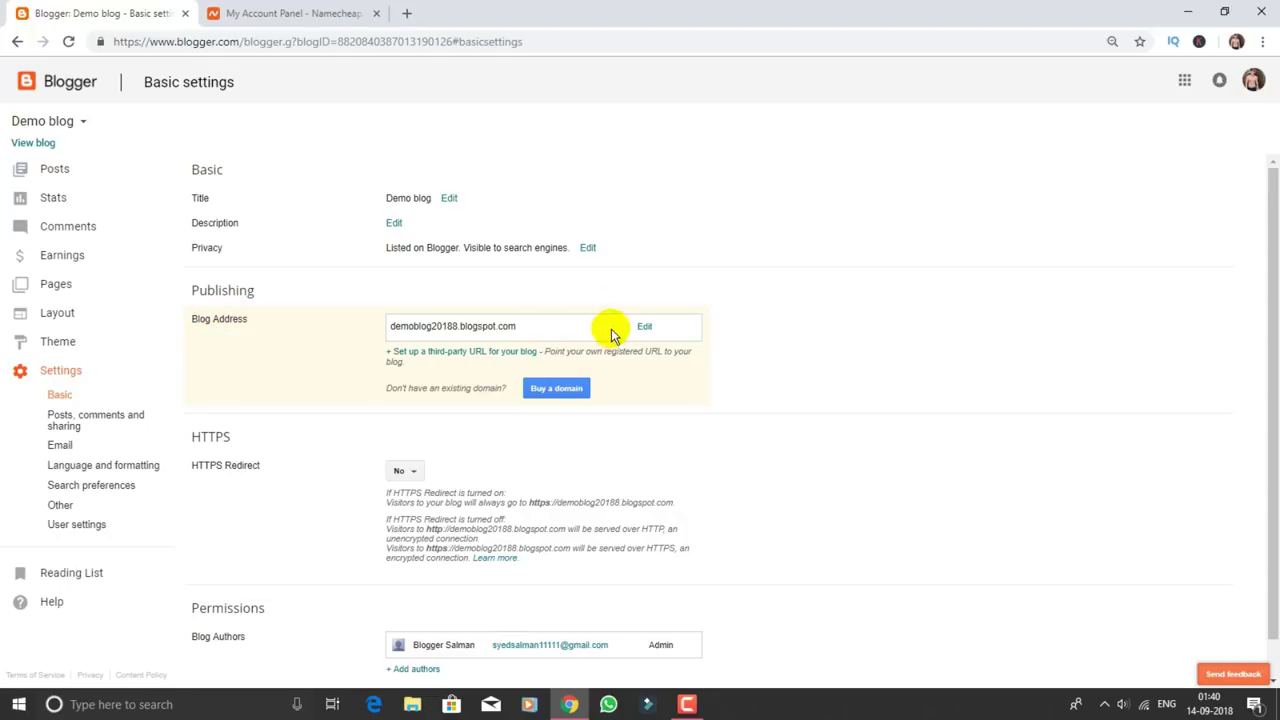
pyautogui.click(499, 355)
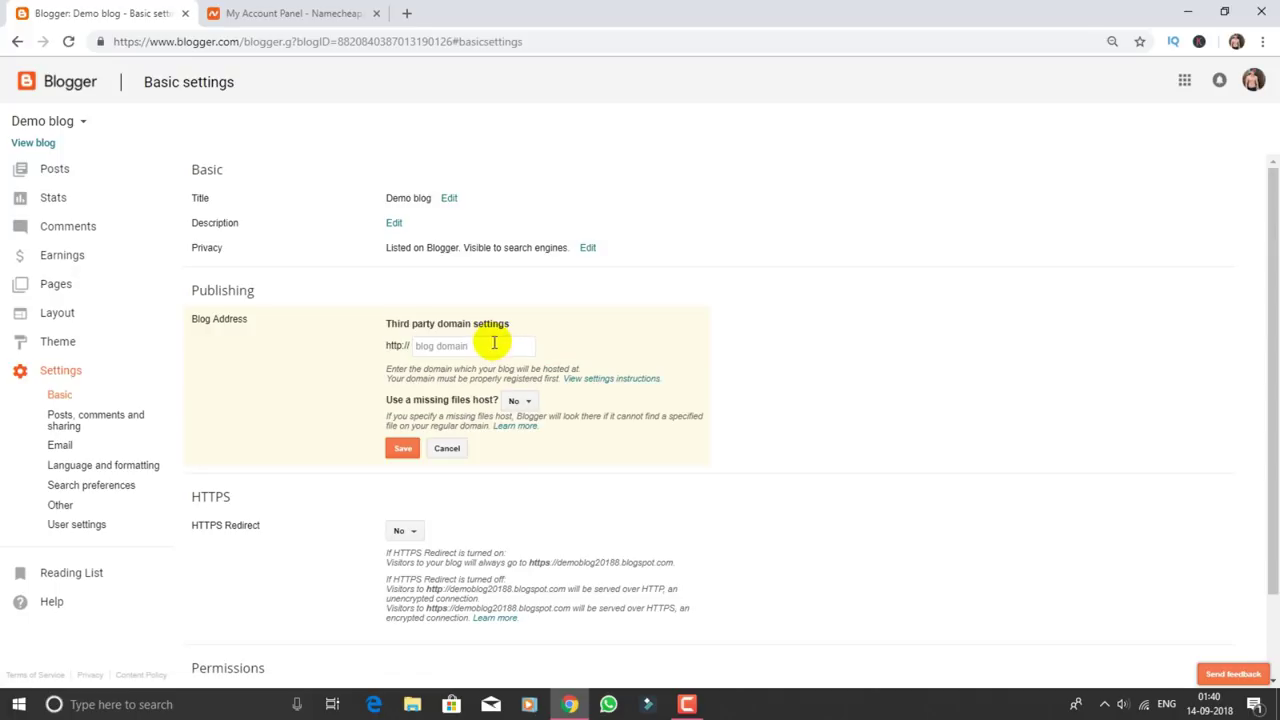
# Copy the domain name hindischoolonline.com from the Namecheap account dashboard.
pyautogui.click(290, 13)
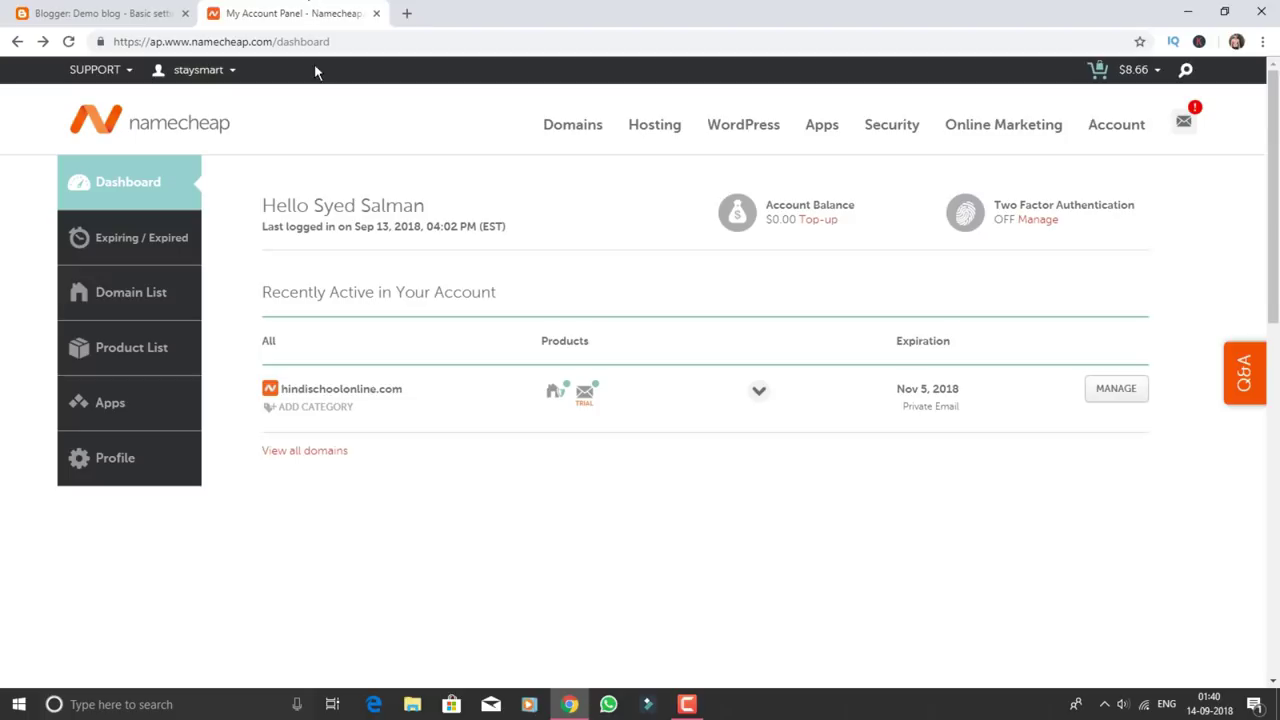
pyautogui.moveTo(280, 388); pyautogui.dragTo(408, 390)
pyautogui.hotkey('ctrl', 'c')
pyautogui.rightClick(405, 390)
pyautogui.click(412, 398)
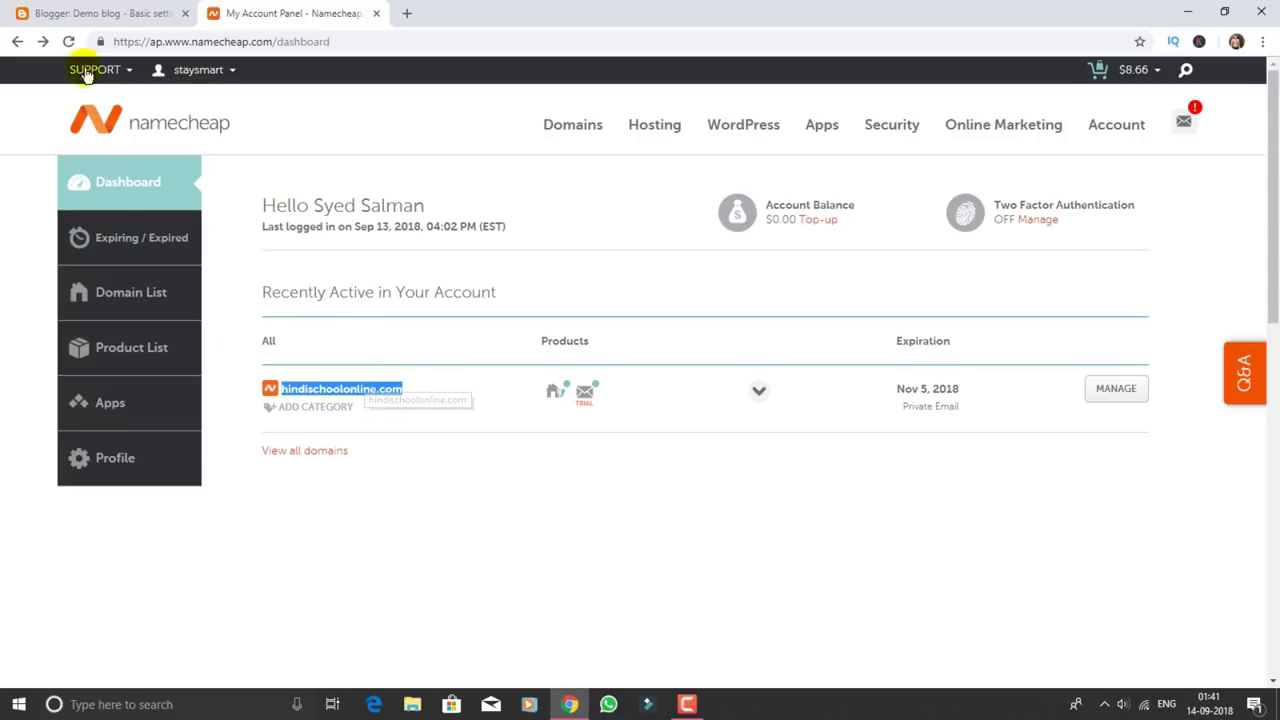
pyautogui.click(102, 13)
pyautogui.click(456, 348)
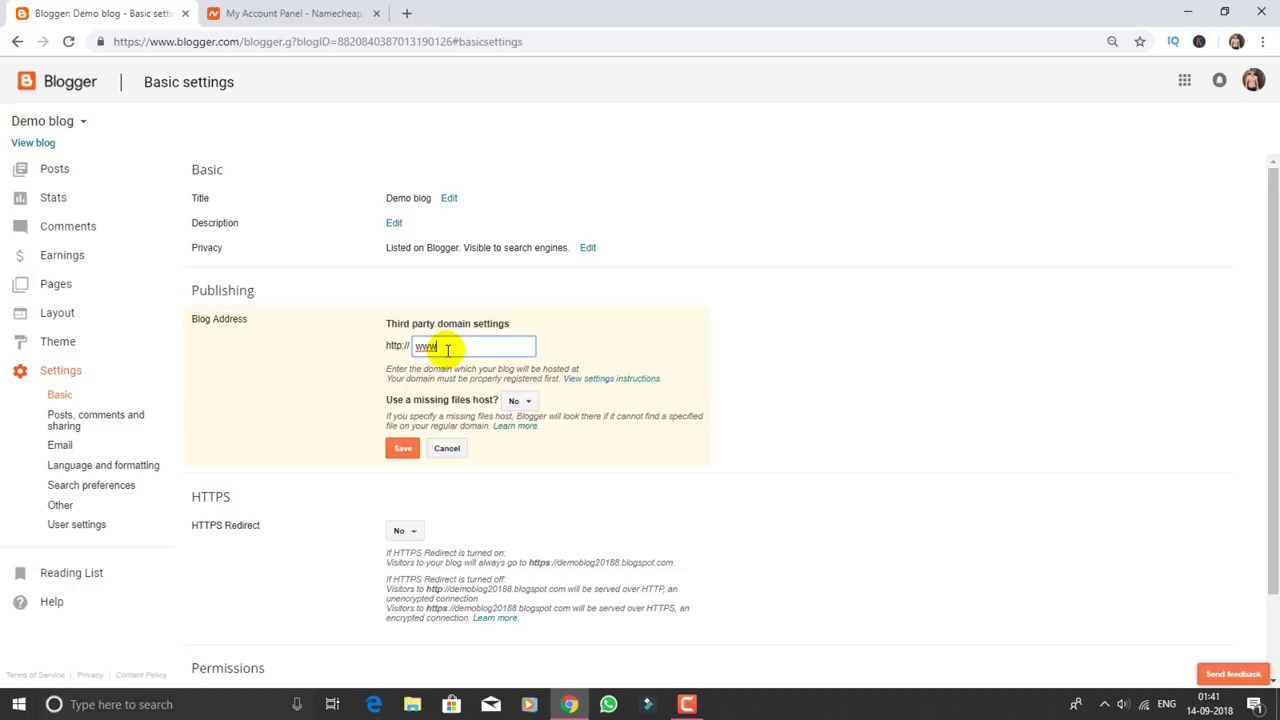
pyautogui.write('www.')
pyautogui.hotkey('ctrl', 'v')
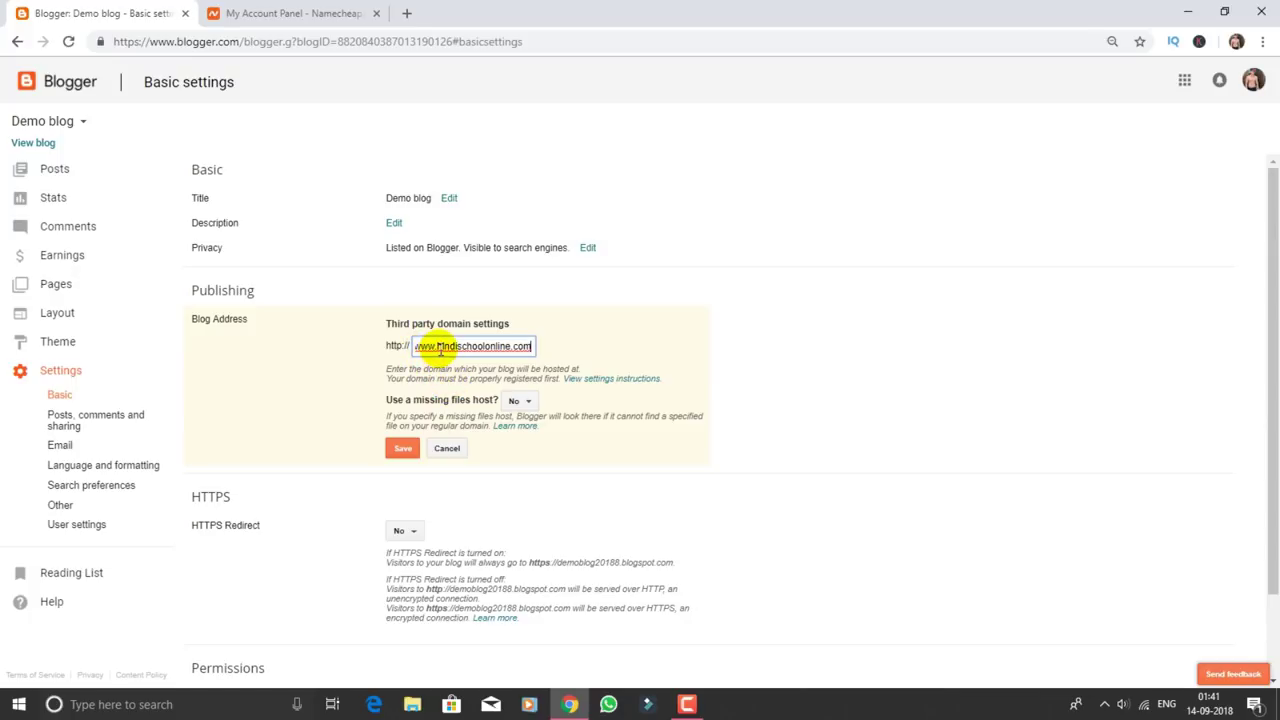
pyautogui.moveTo(520, 344); pyautogui.dragTo(548, 357)
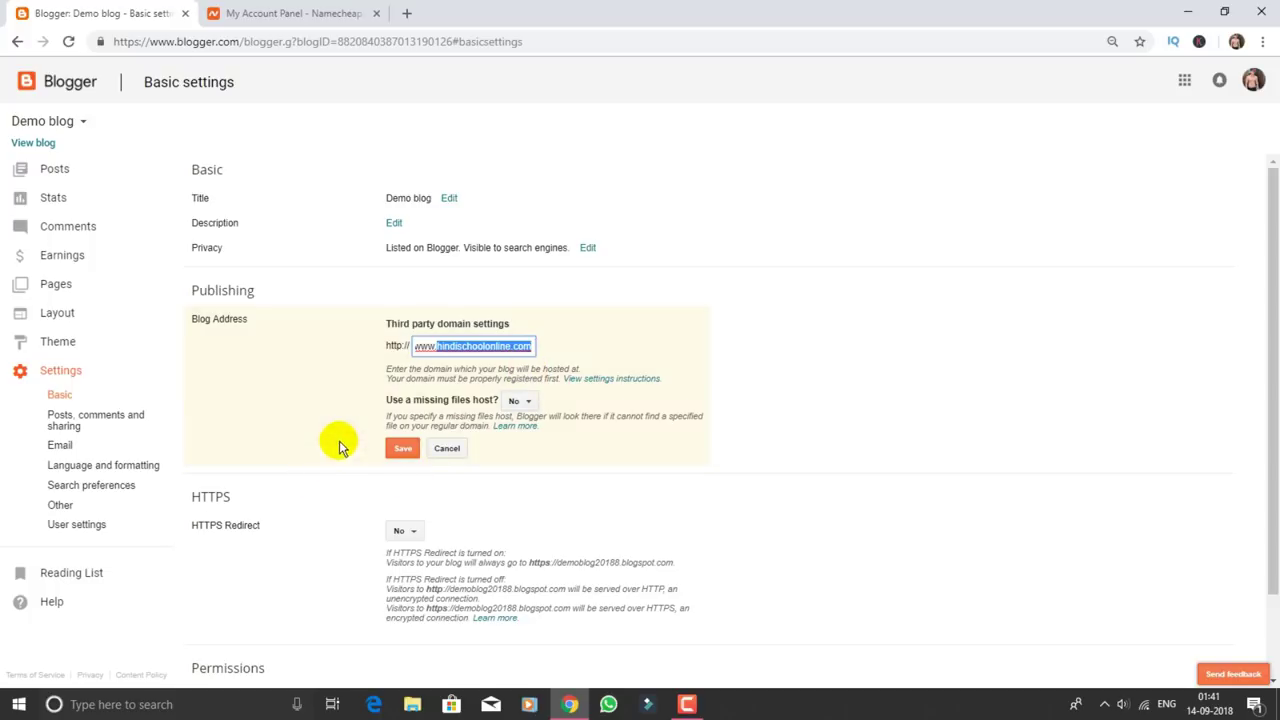
pyautogui.click(401, 450)
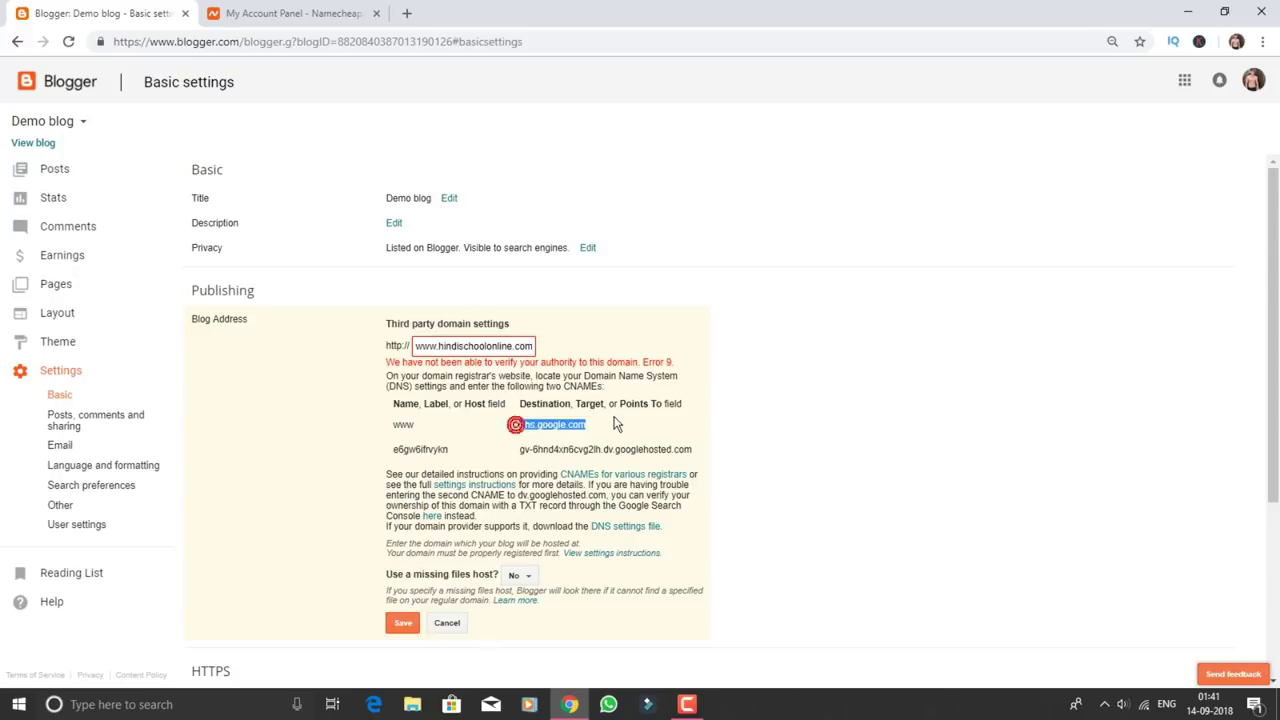
# Copy the destination ghs.google.com of the www CNAME from Blogger's DNS instructions.
pyautogui.moveTo(617, 424); pyautogui.dragTo(610, 424)
pyautogui.rightClick(549, 420)
pyautogui.click(571, 436)
# Open the Advanced DNS host records of hindischoolonline.com in the Namecheap account.
pyautogui.click(287, 8)
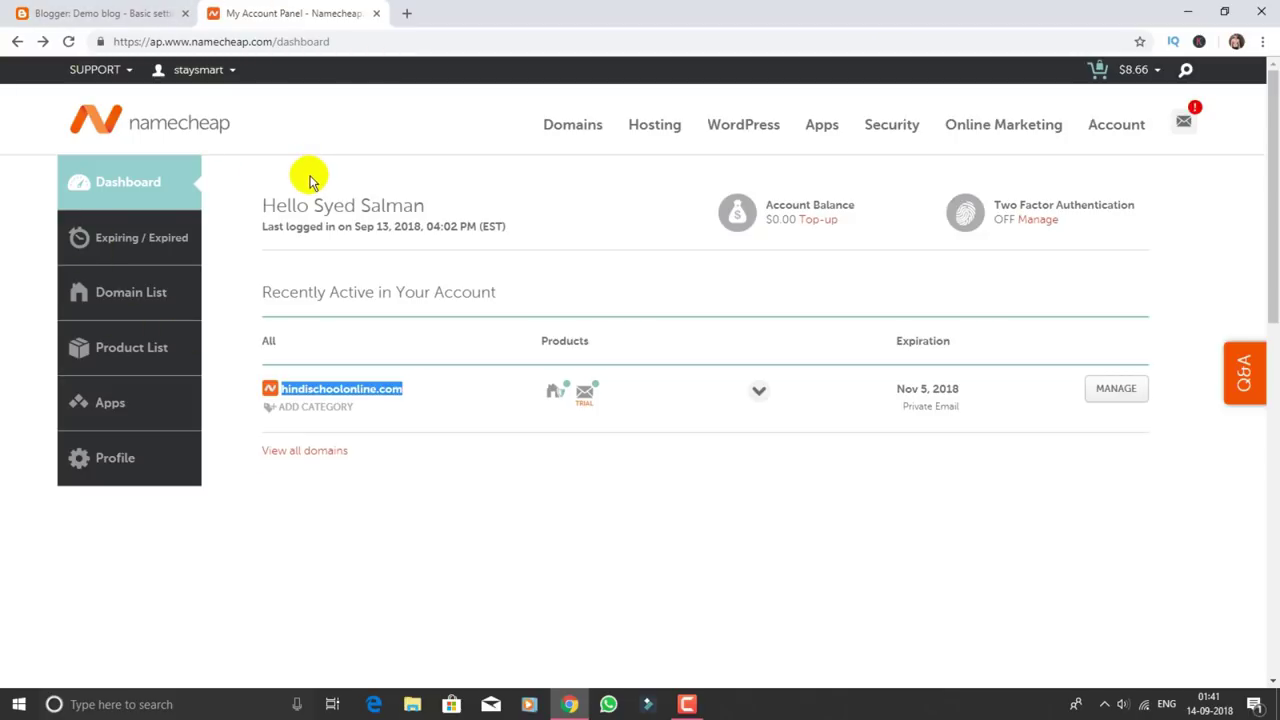
pyautogui.click(648, 594)
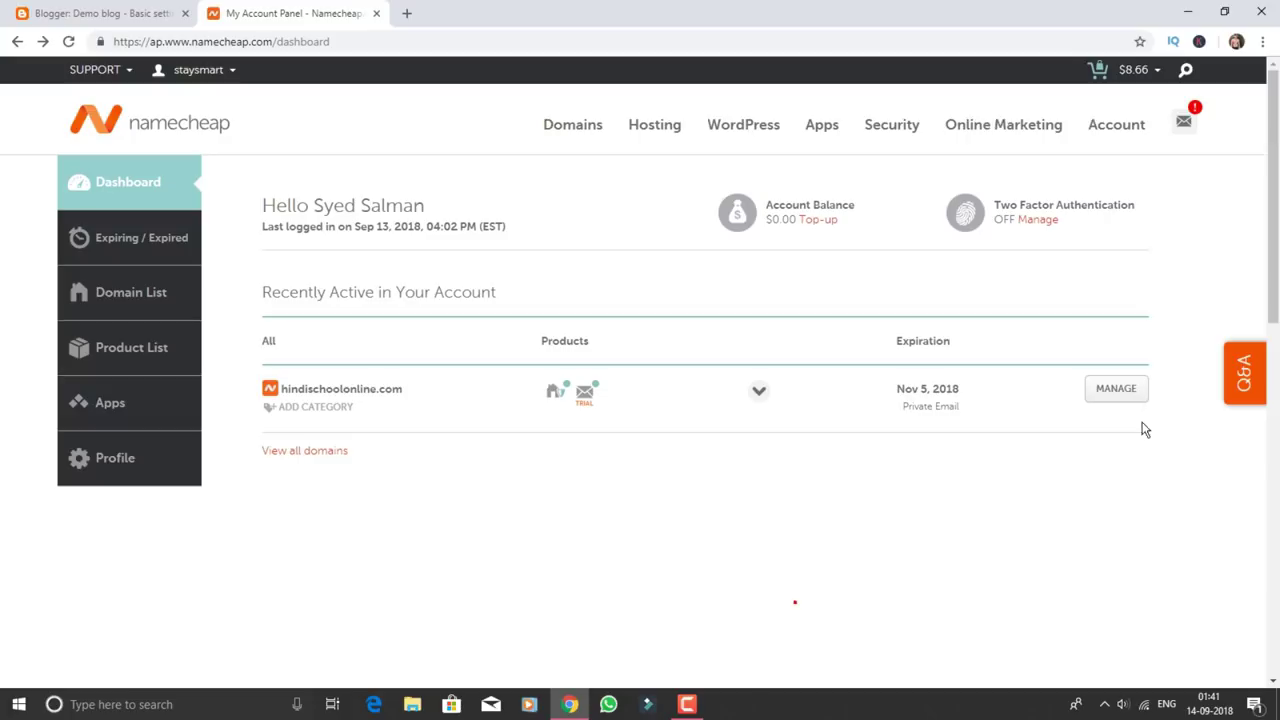
pyautogui.click(1114, 392)
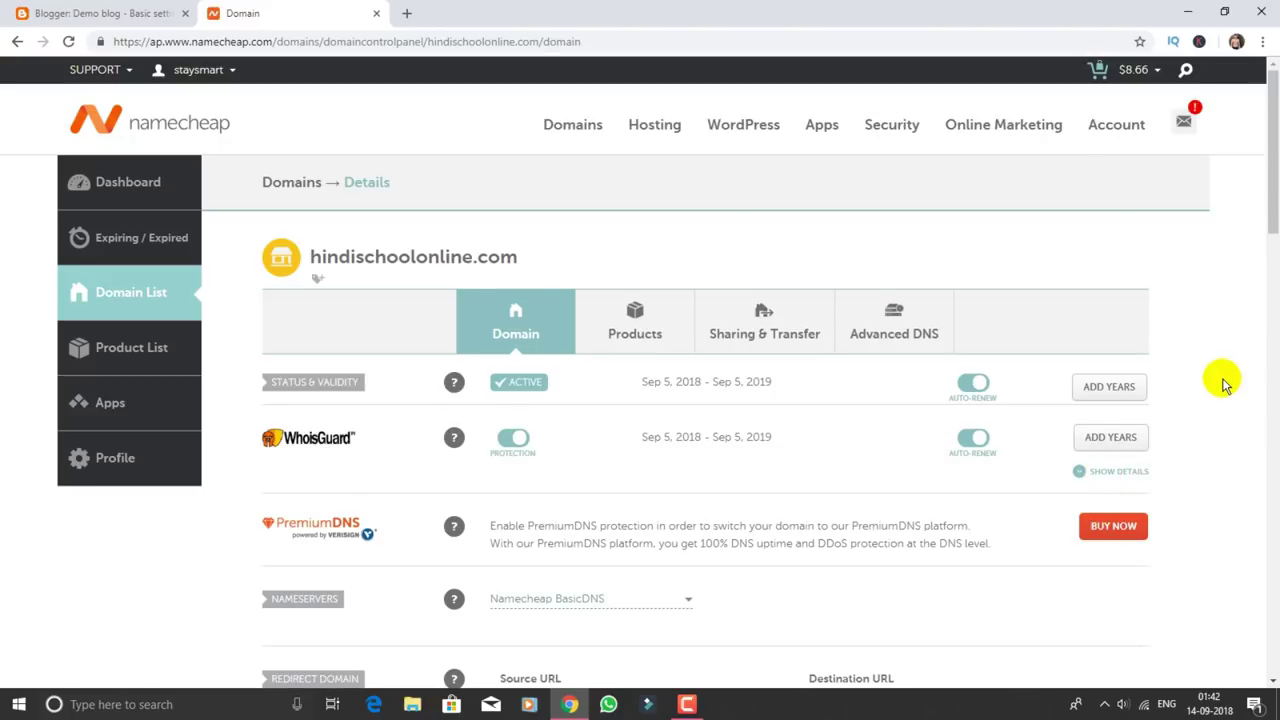
pyautogui.click(900, 320)
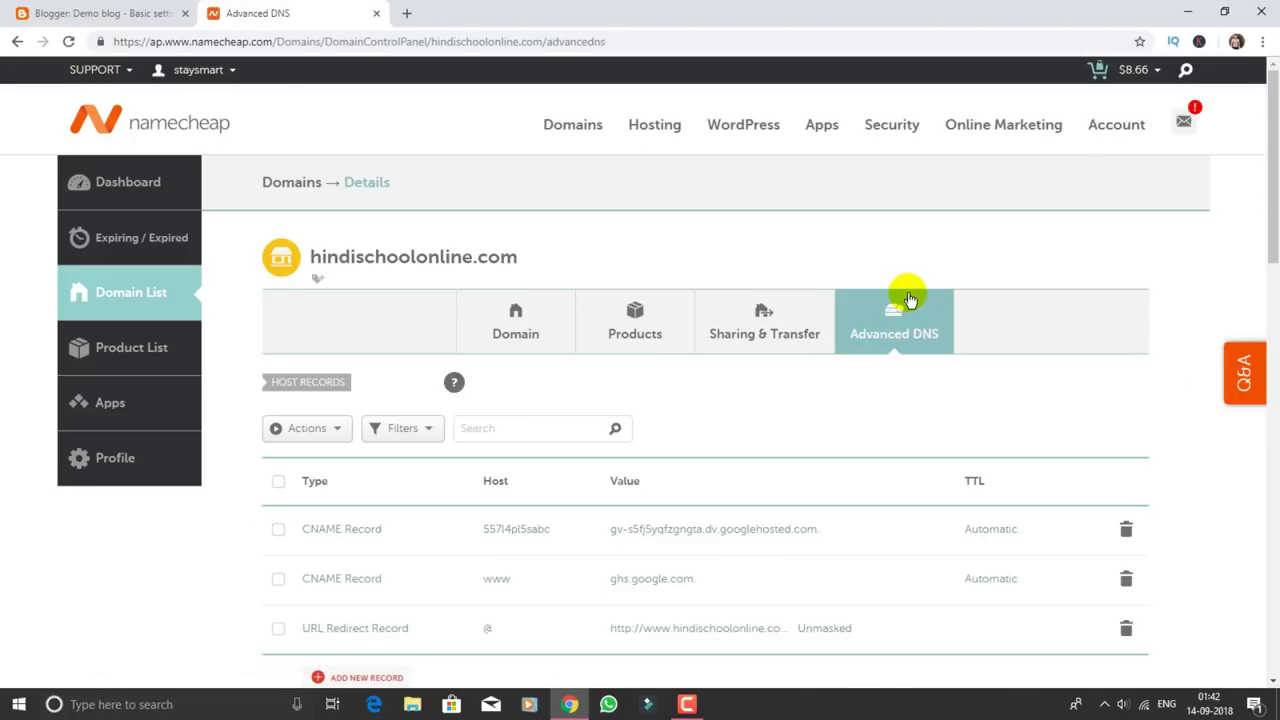
pyautogui.scroll(-3, 910, 328)
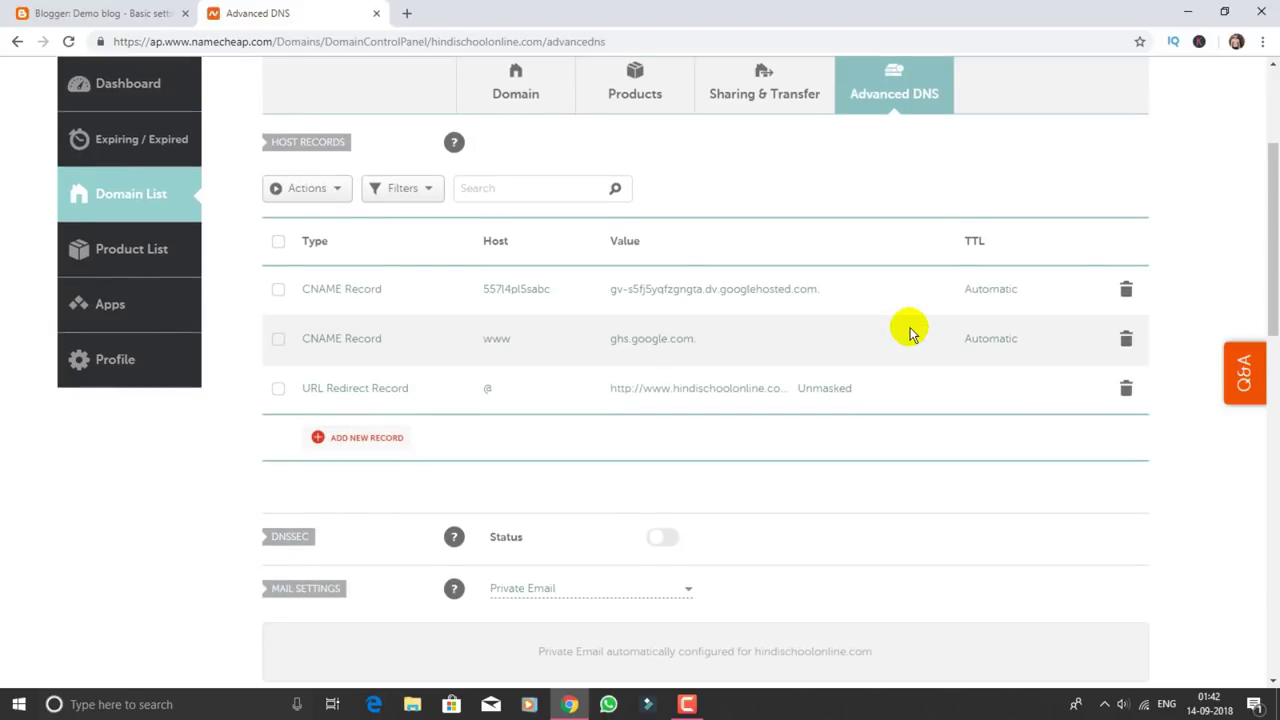
pyautogui.moveTo(1272, 300); pyautogui.dragTo(1276, 270)
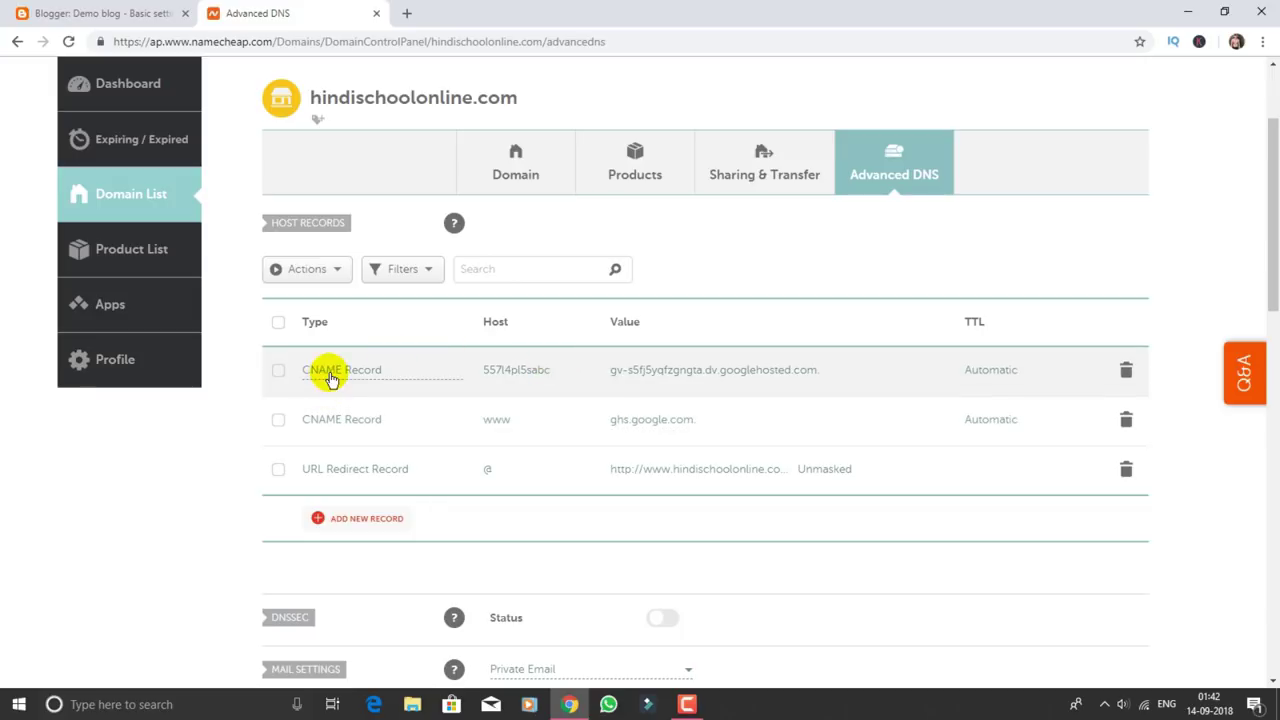
pyautogui.click(277, 369)
pyautogui.click(283, 423)
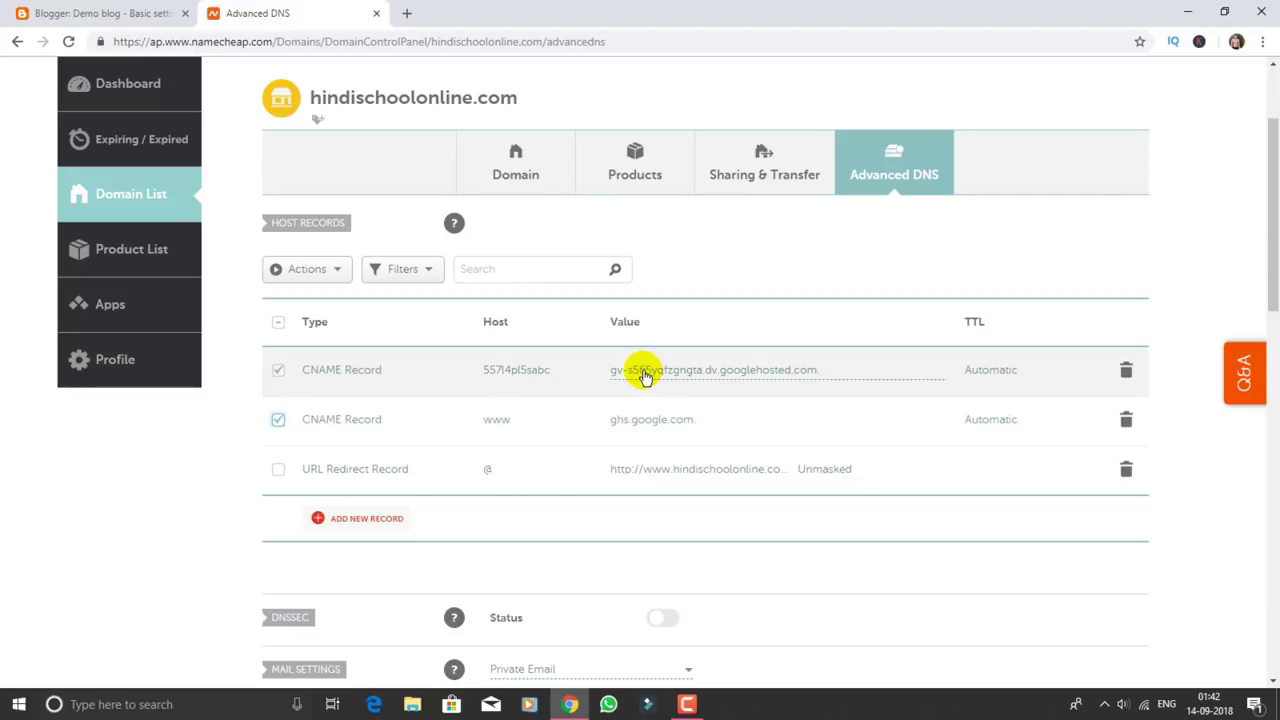
pyautogui.click(220, 446)
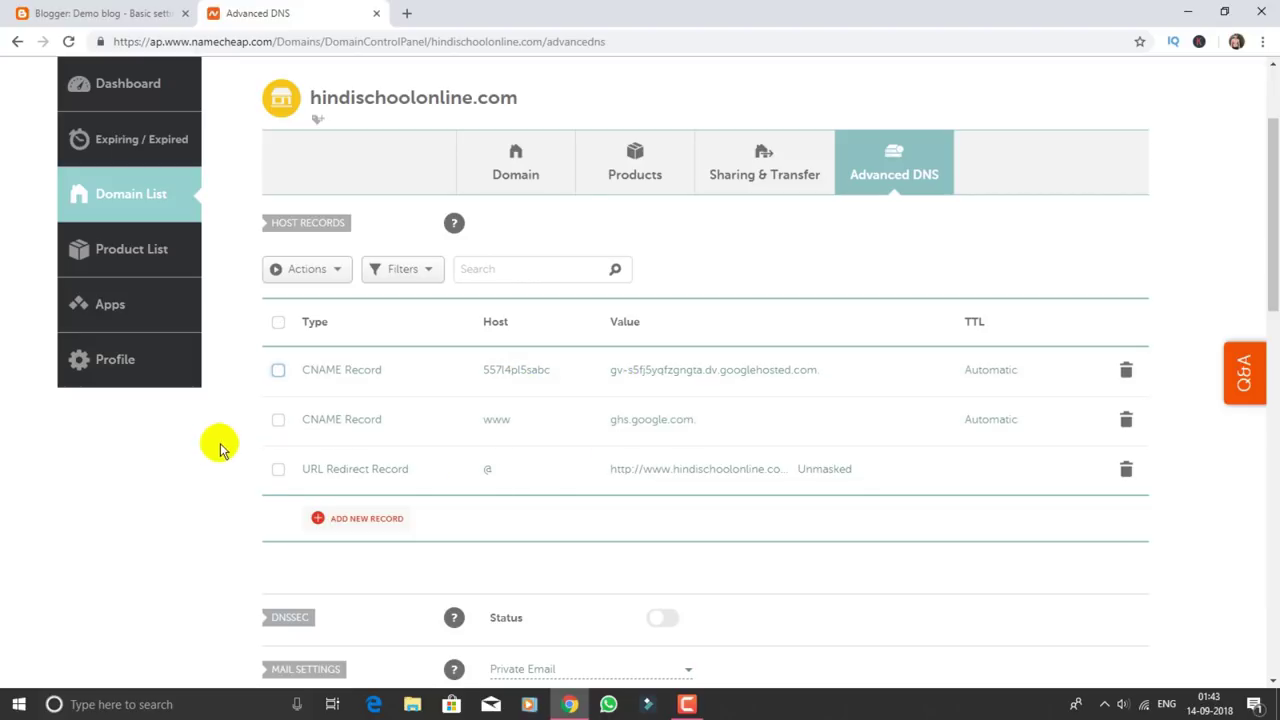
# Fill in a new CNAME record with host www, target ghs.google.com and a 30 min TTL, and discard it.
pyautogui.click(372, 526)
pyautogui.scroll(-2, 379, 530)
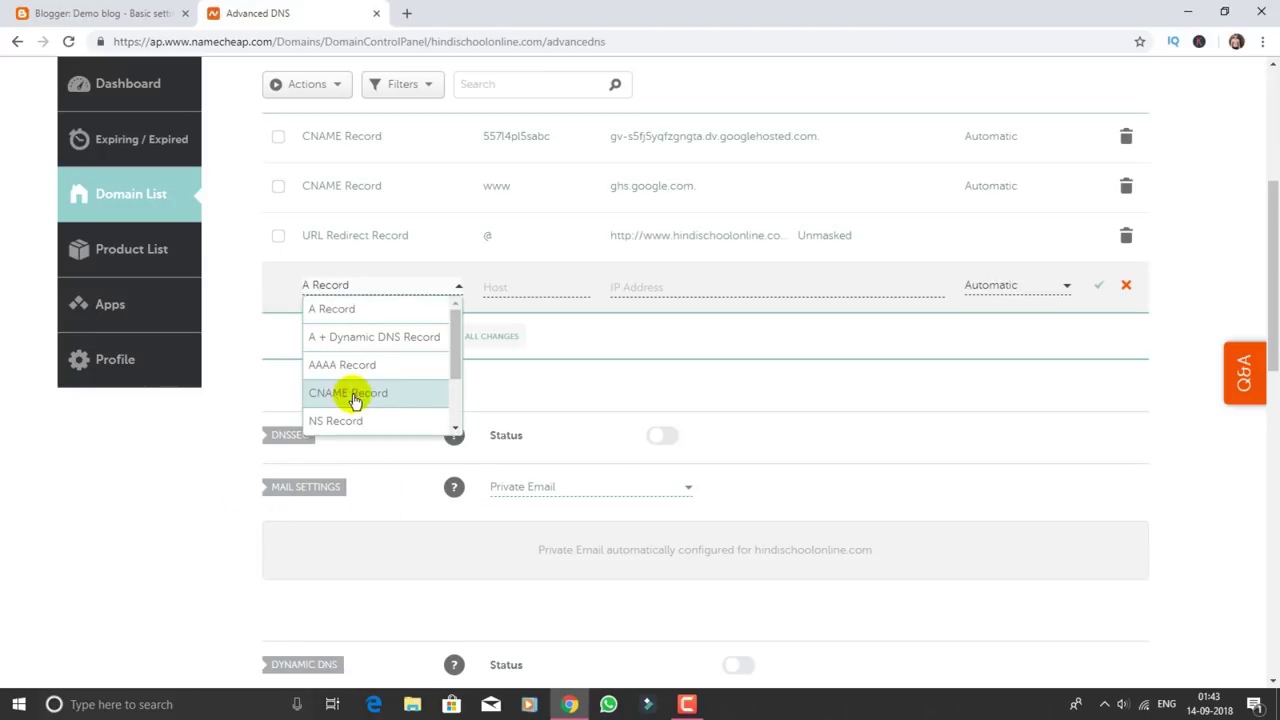
pyautogui.click(355, 400)
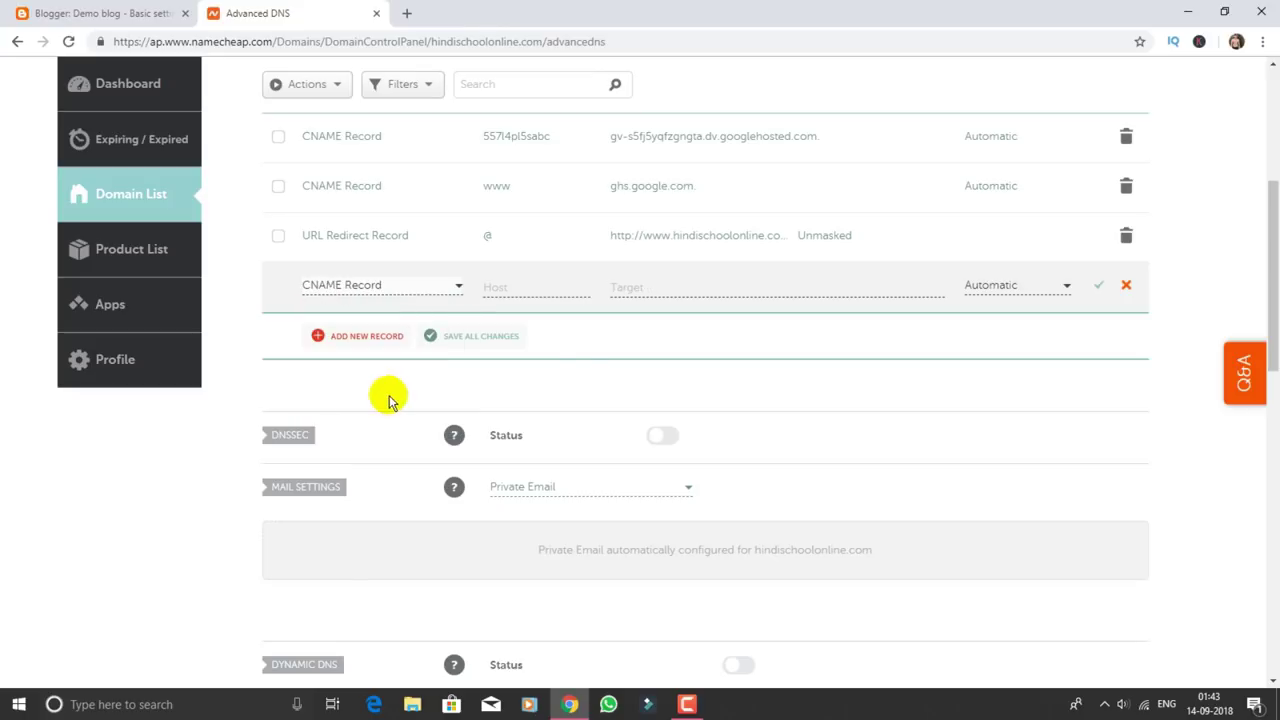
pyautogui.click(523, 289)
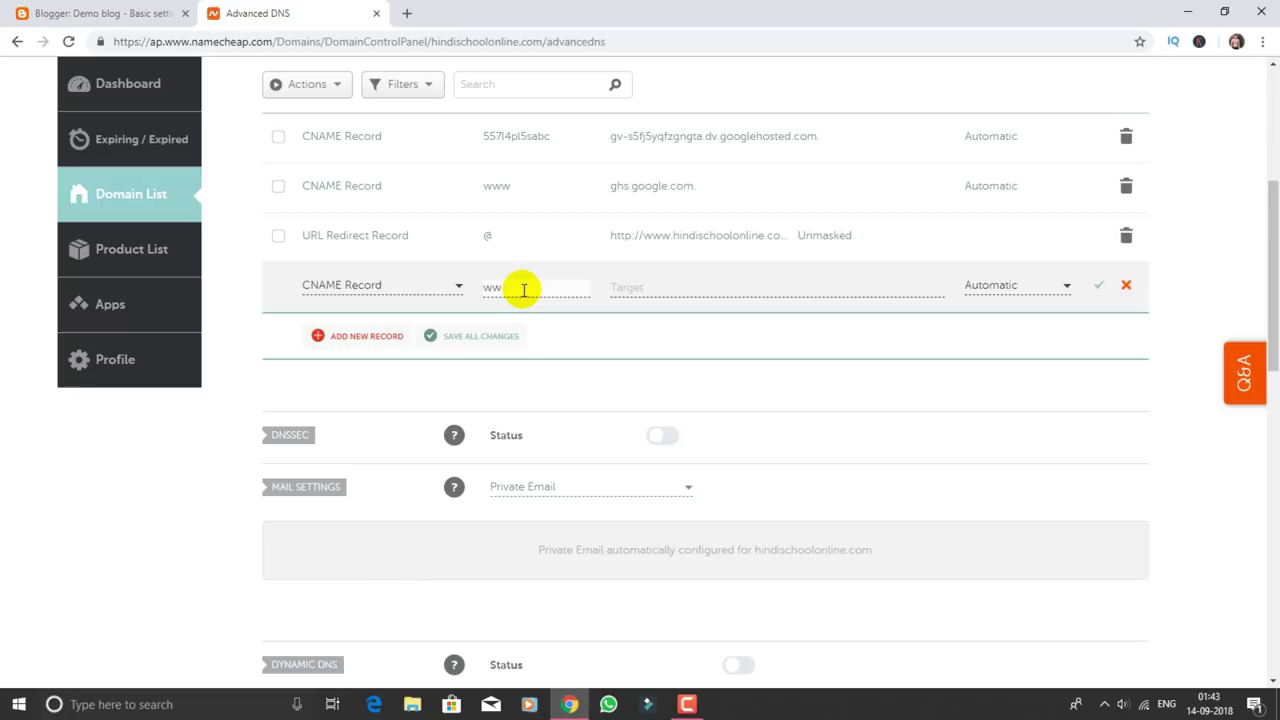
pyautogui.click(642, 288)
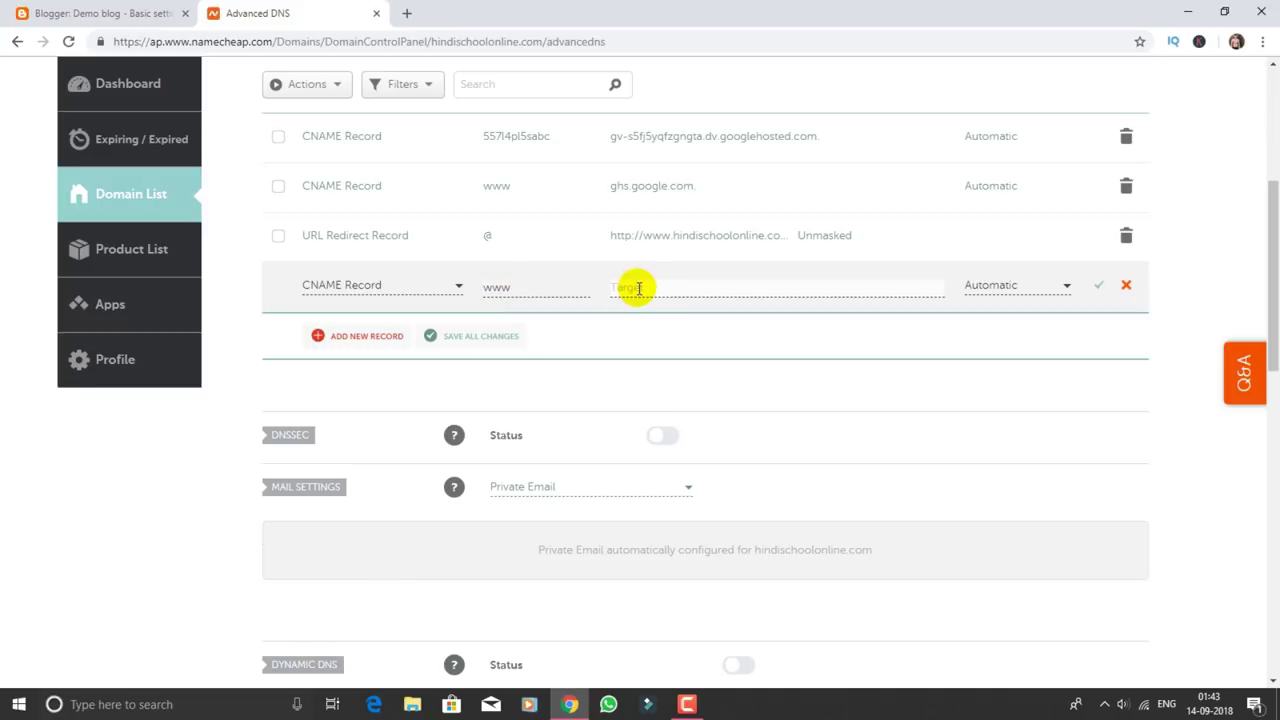
pyautogui.rightClick(638, 288)
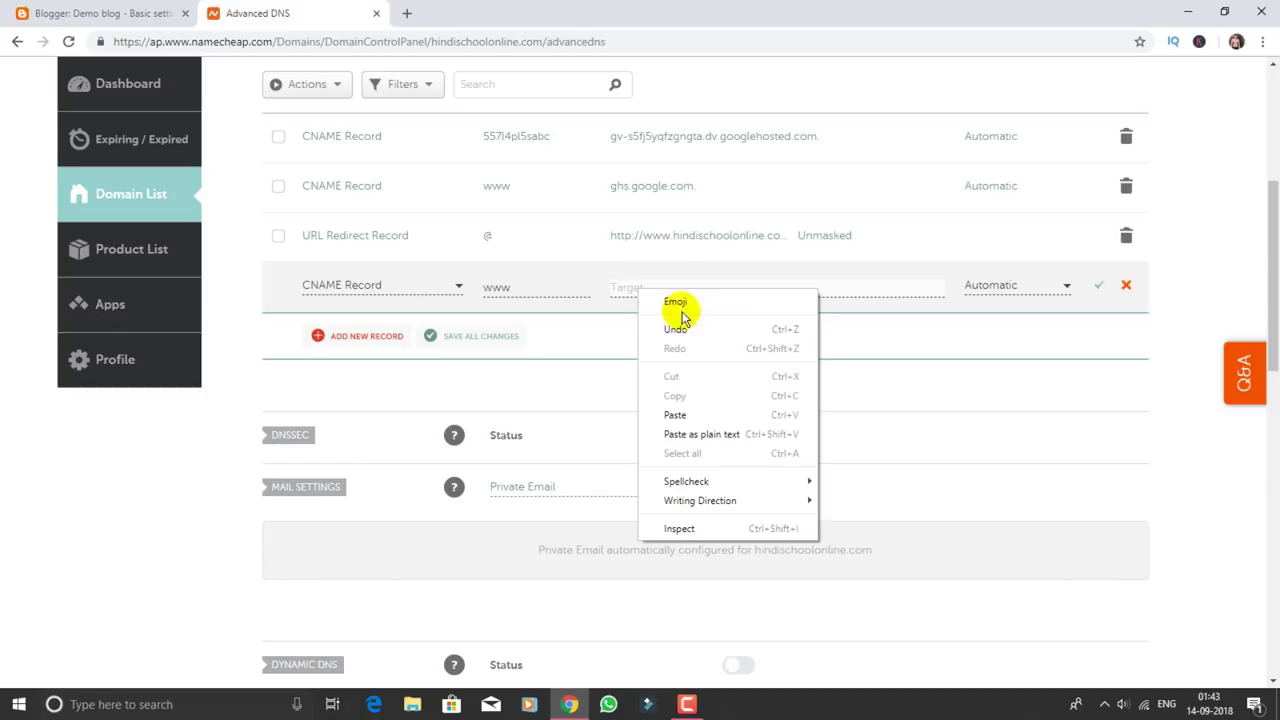
pyautogui.click(683, 415)
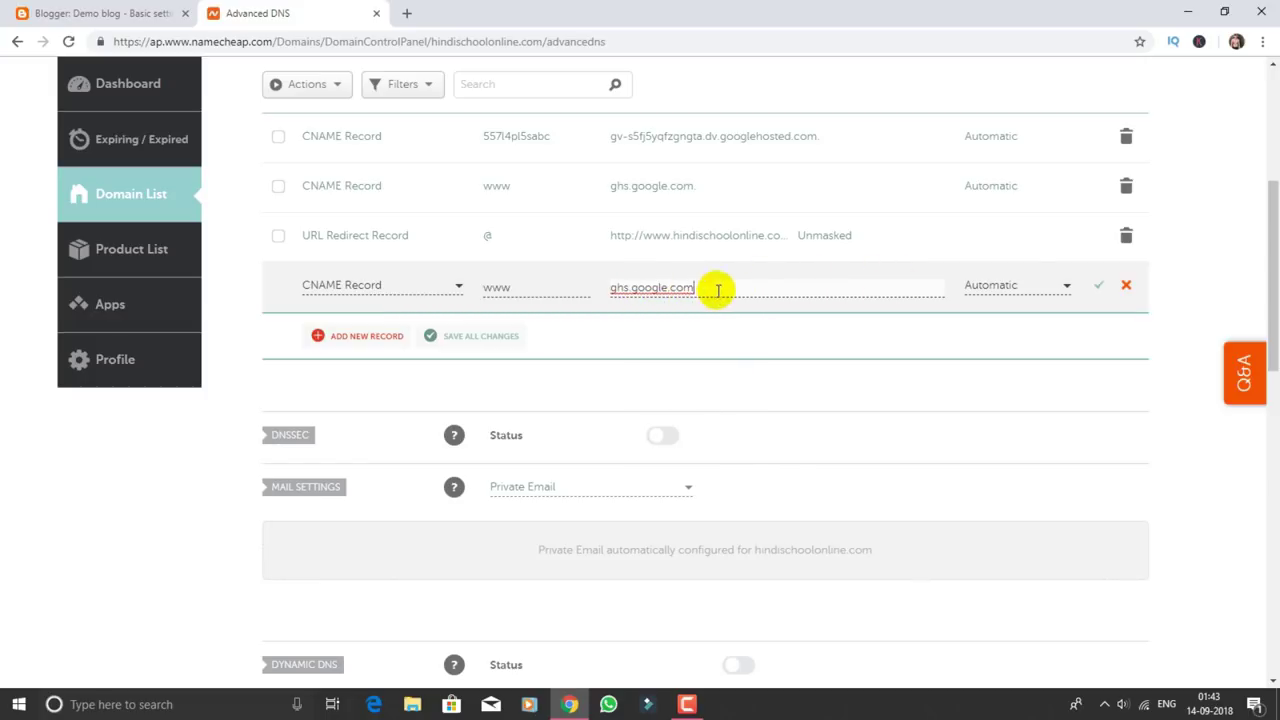
pyautogui.click(1003, 291)
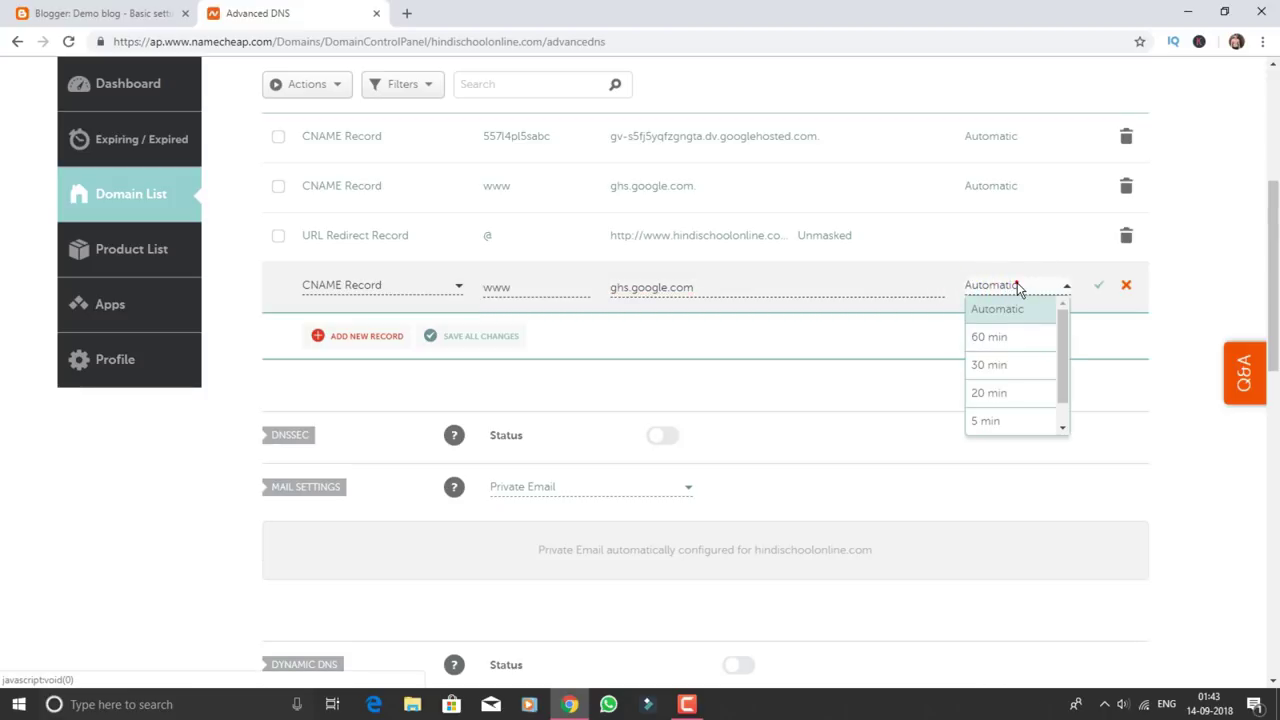
pyautogui.click(1022, 362)
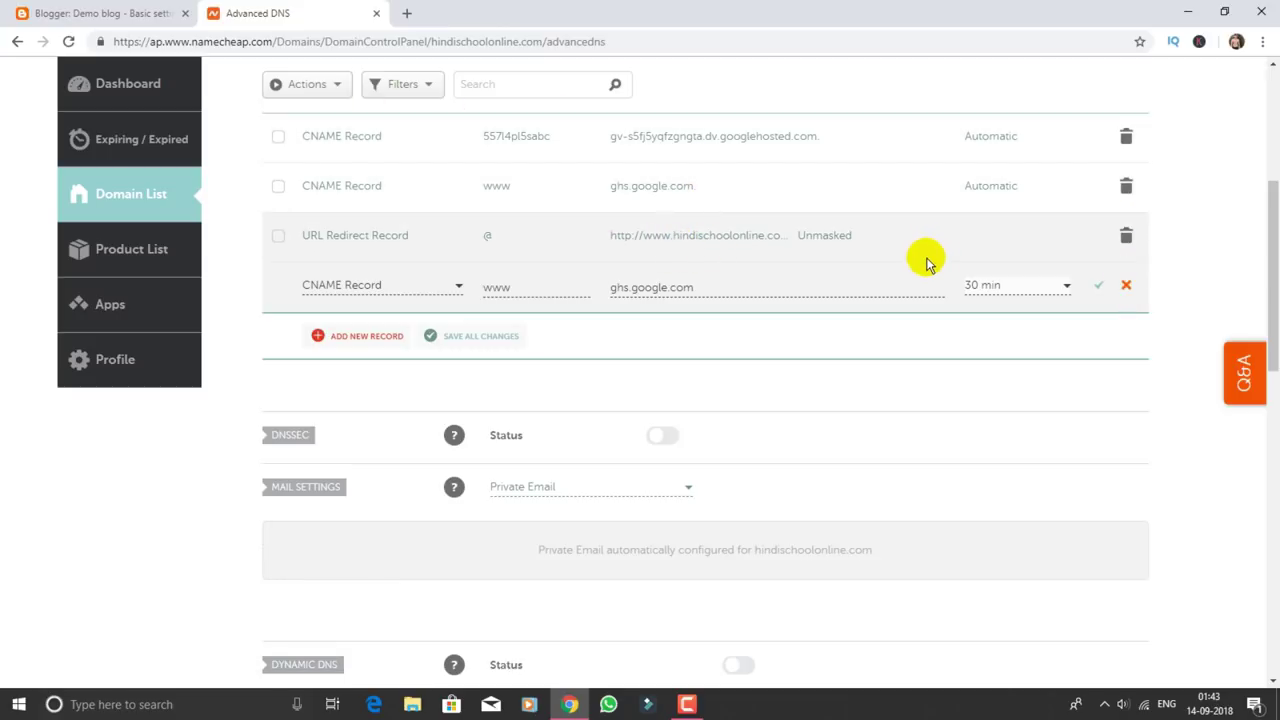
pyautogui.click(1127, 286)
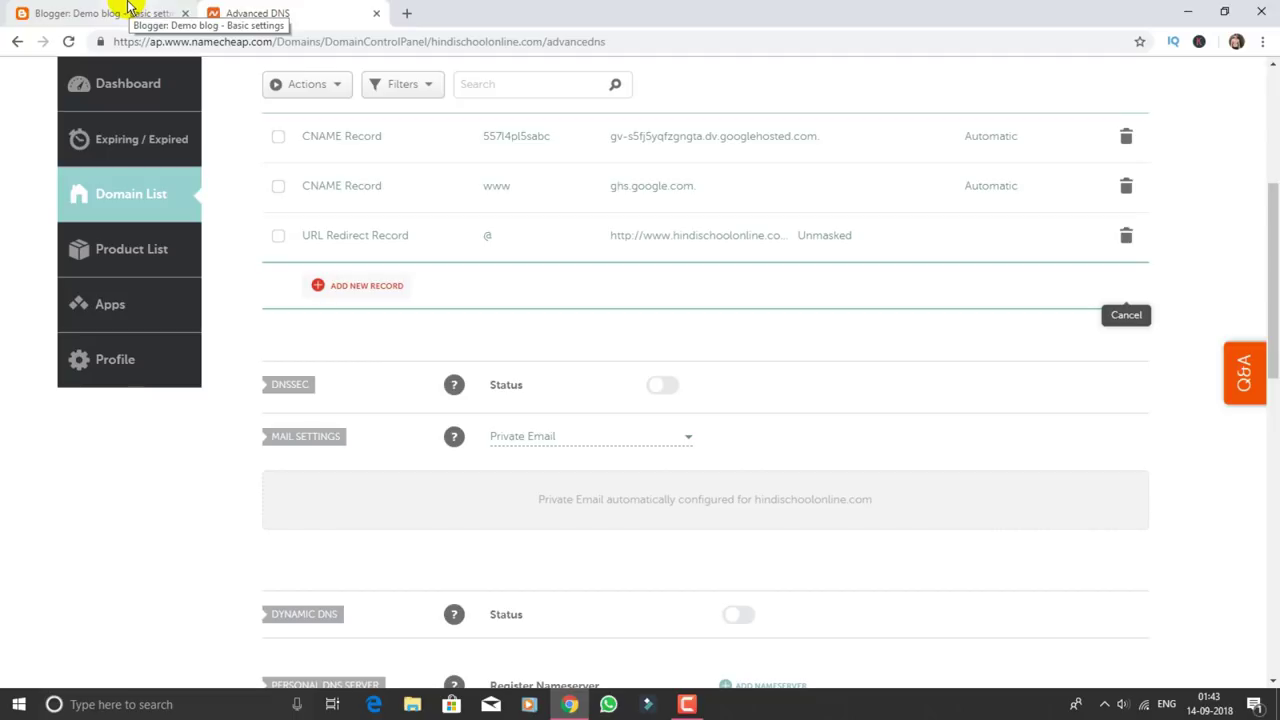
# Copy the host label of the second CNAME from Blogger's DNS instructions and return to the Namecheap host records.
pyautogui.click(128, 11)
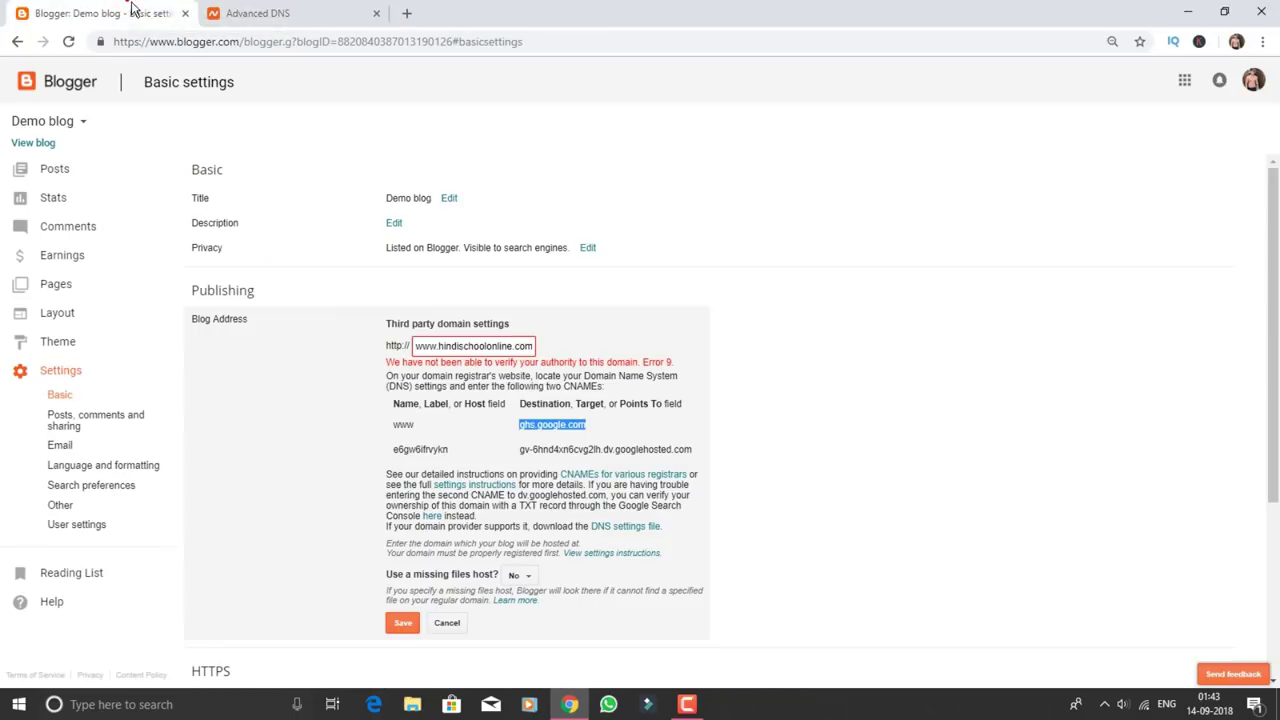
pyautogui.moveTo(388, 449); pyautogui.dragTo(459, 463)
pyautogui.rightClick(440, 450)
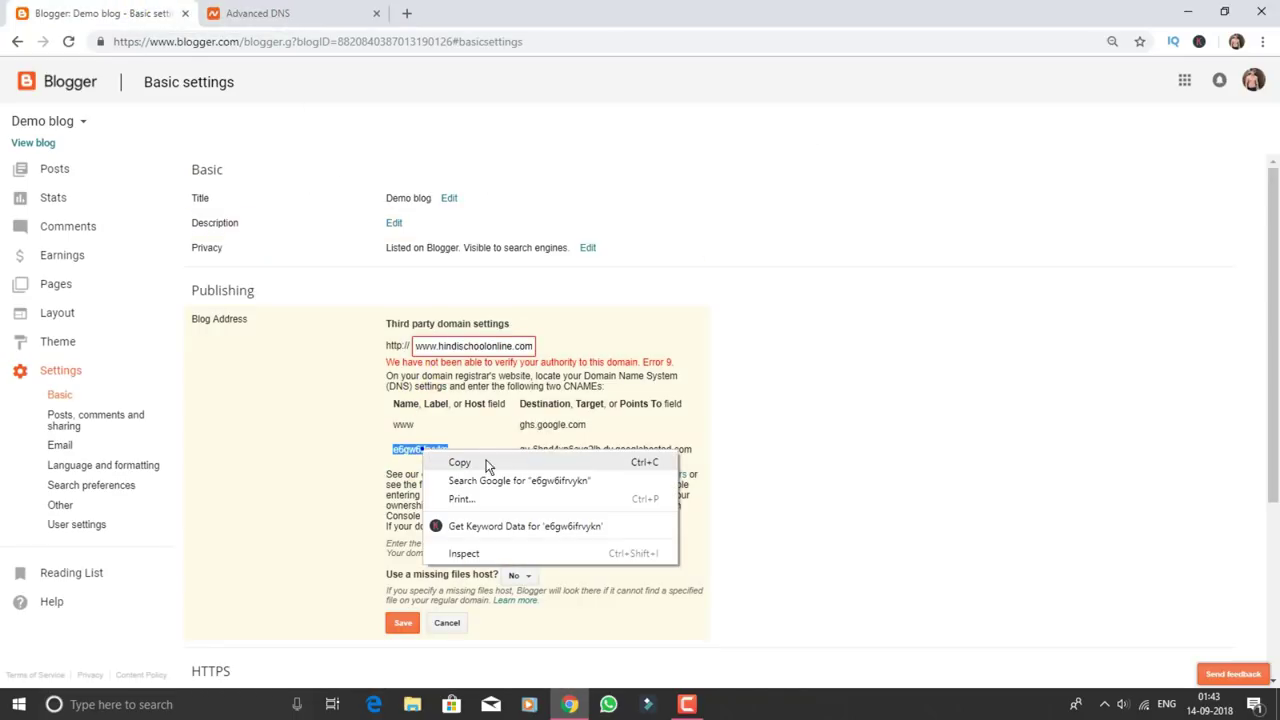
pyautogui.click(486, 461)
pyautogui.click(279, 14)
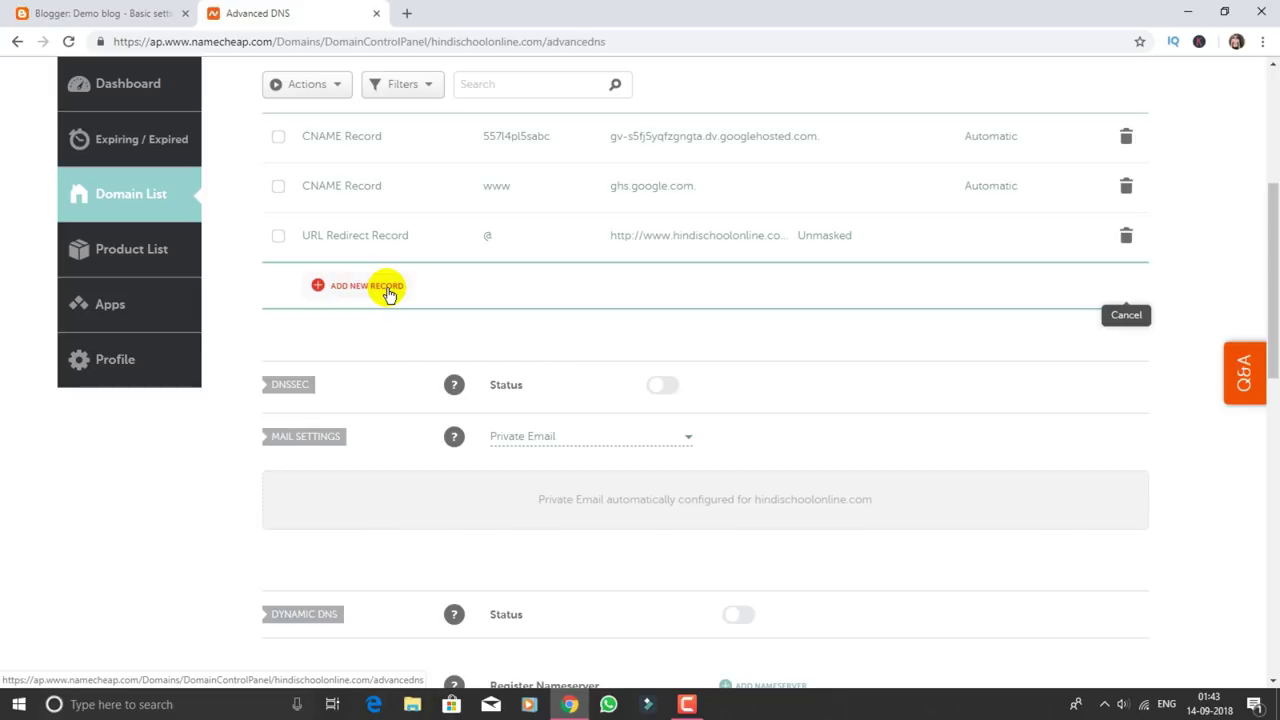
# Start a new CNAME record for hindischoolonline.com and paste the copied Blogger label as its host.
pyautogui.scroll(1, 390, 293)
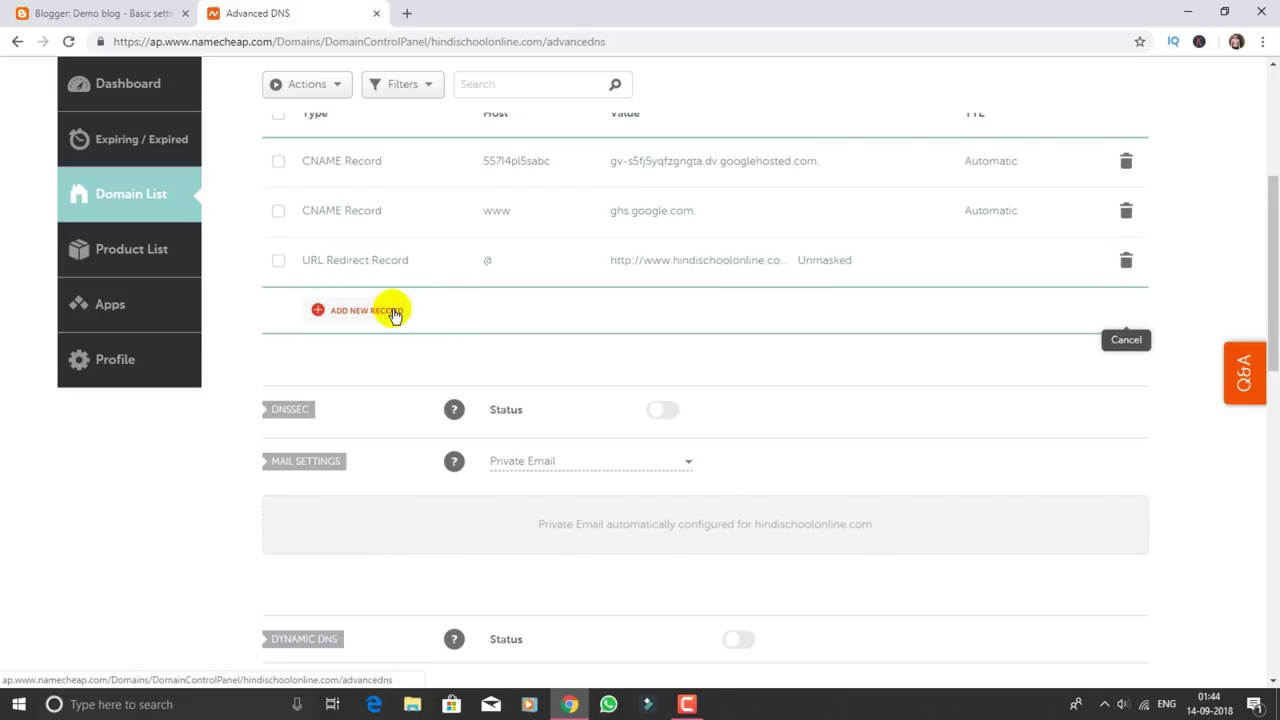
pyautogui.click(374, 314)
pyautogui.click(374, 312)
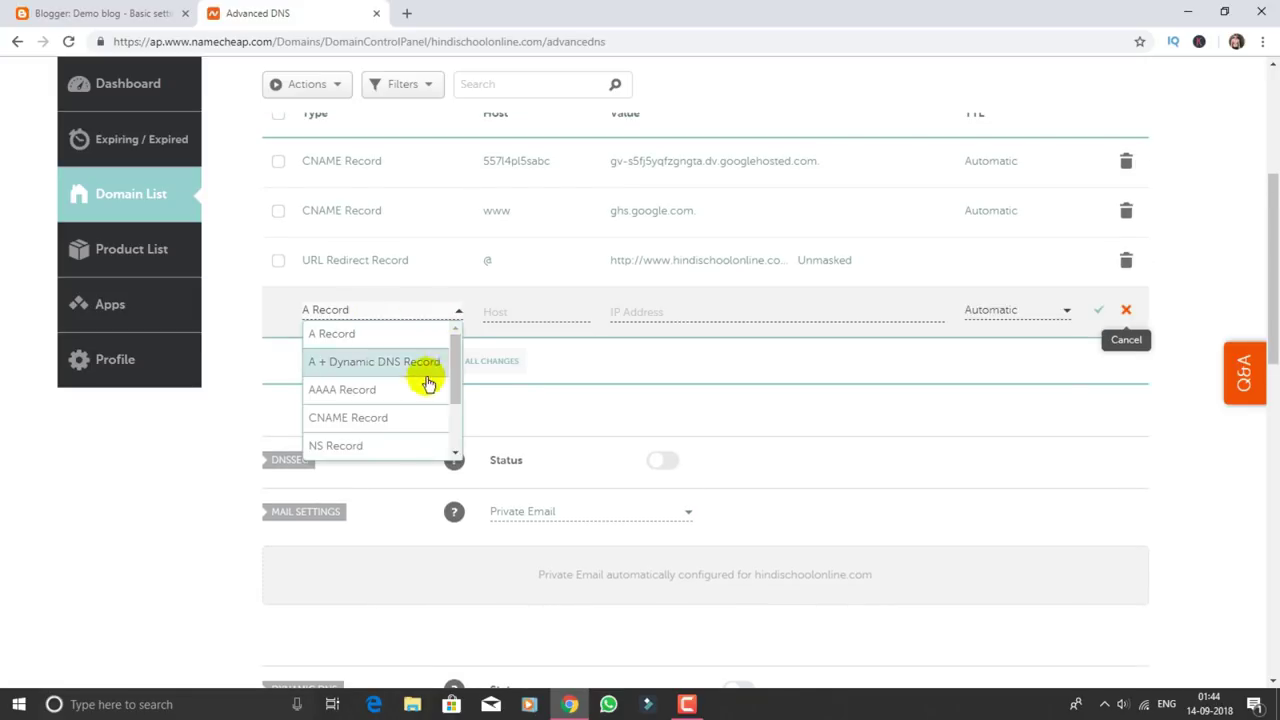
pyautogui.click(358, 425)
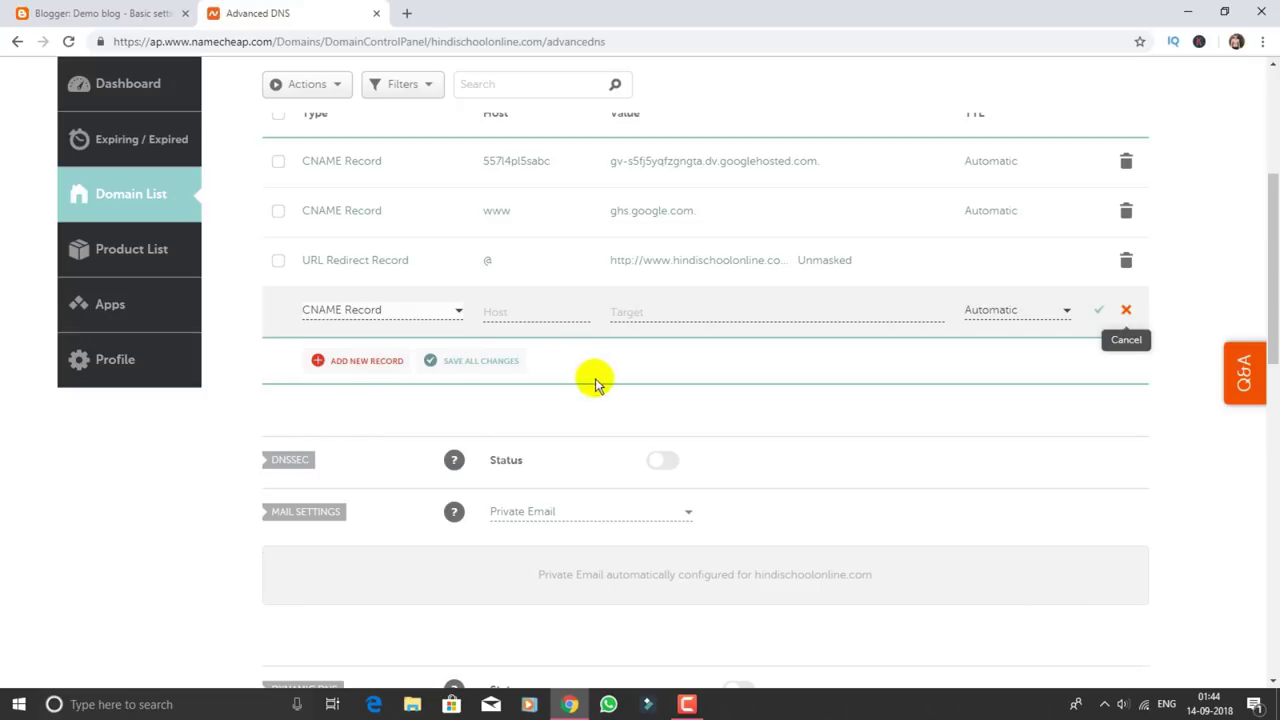
pyautogui.click(541, 316)
pyautogui.click(522, 314)
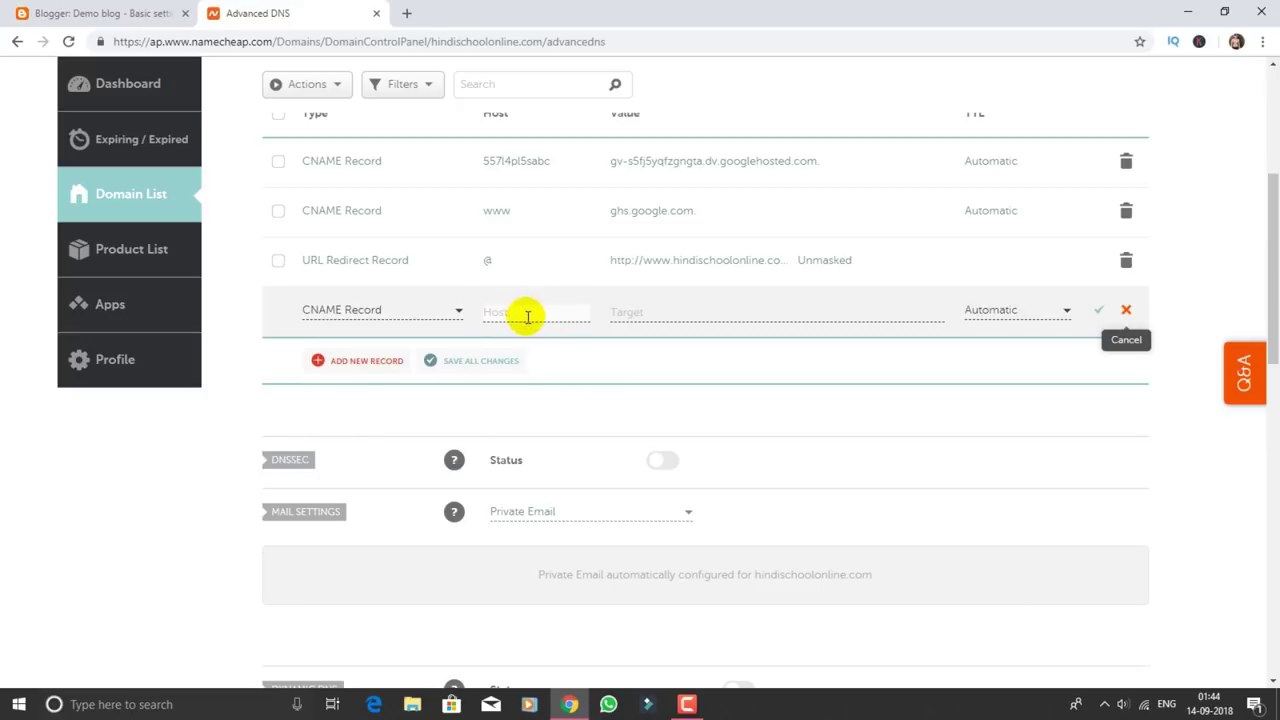
pyautogui.rightClick(509, 314)
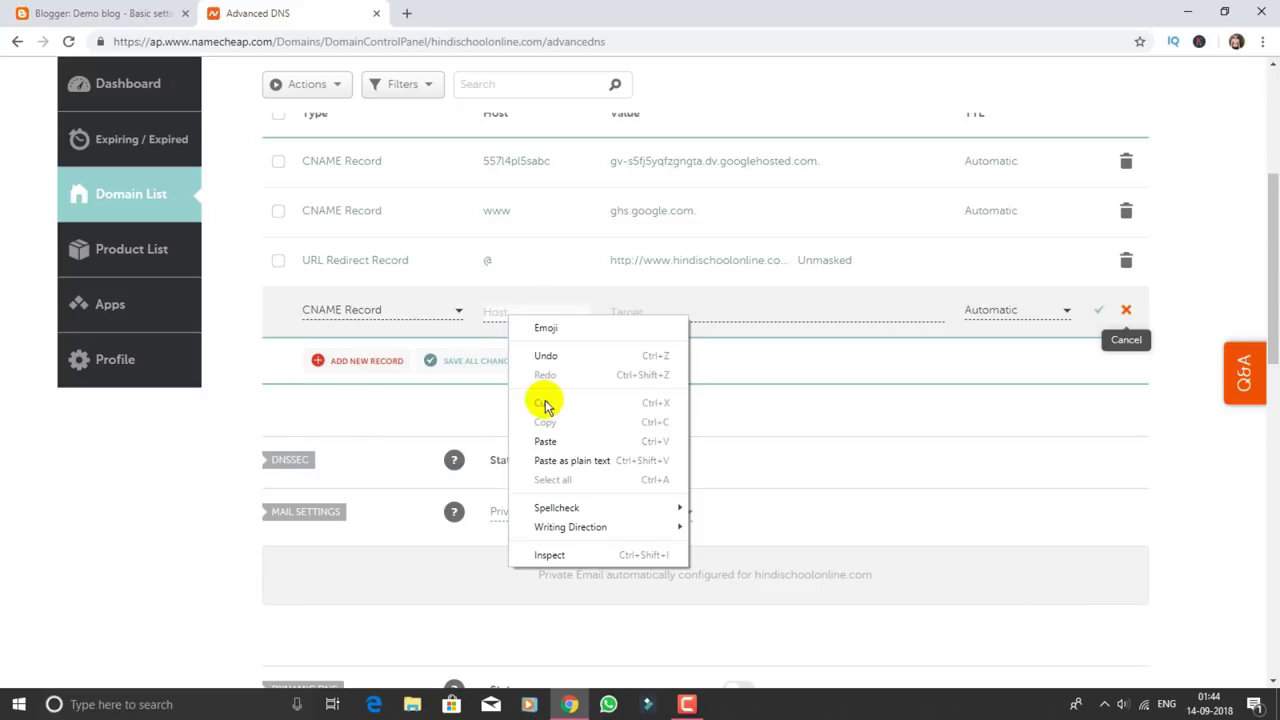
pyautogui.click(557, 442)
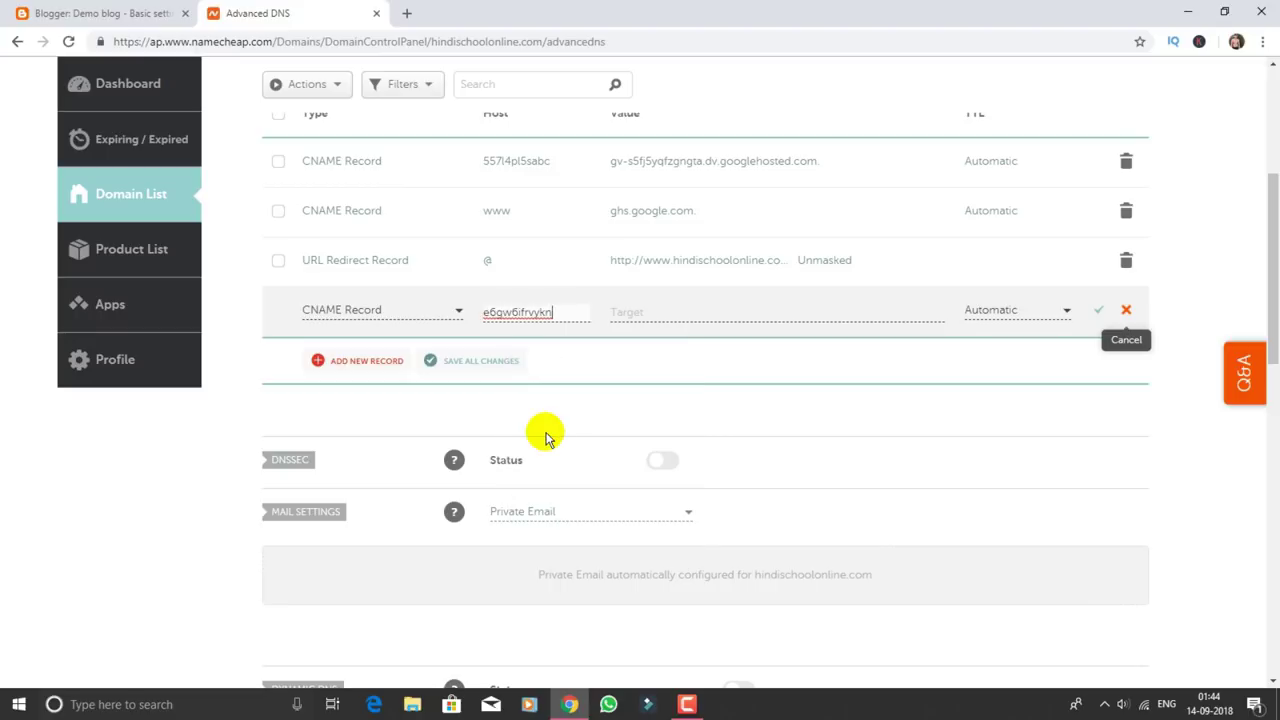
# Copy the googlehosted.com destination of the second CNAME from Blogger's DNS instructions and return to the Namecheap host records.
pyautogui.click(90, 12)
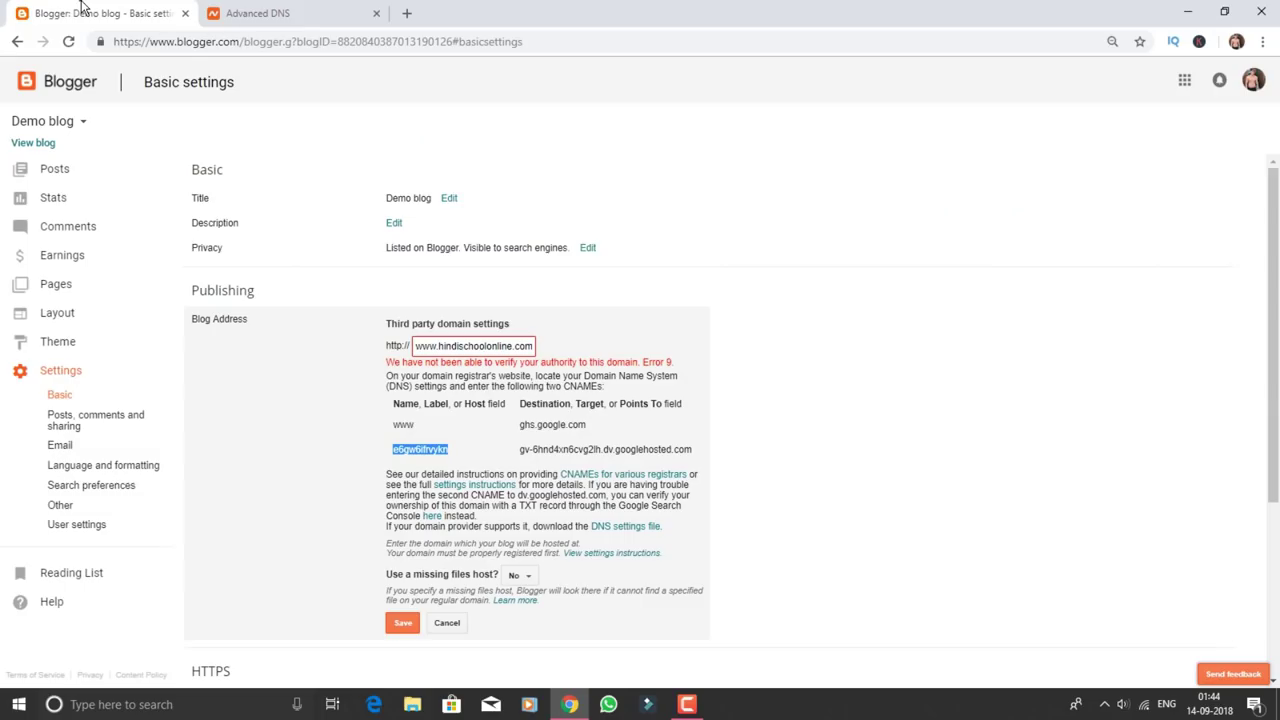
pyautogui.tripleClick(556, 449)
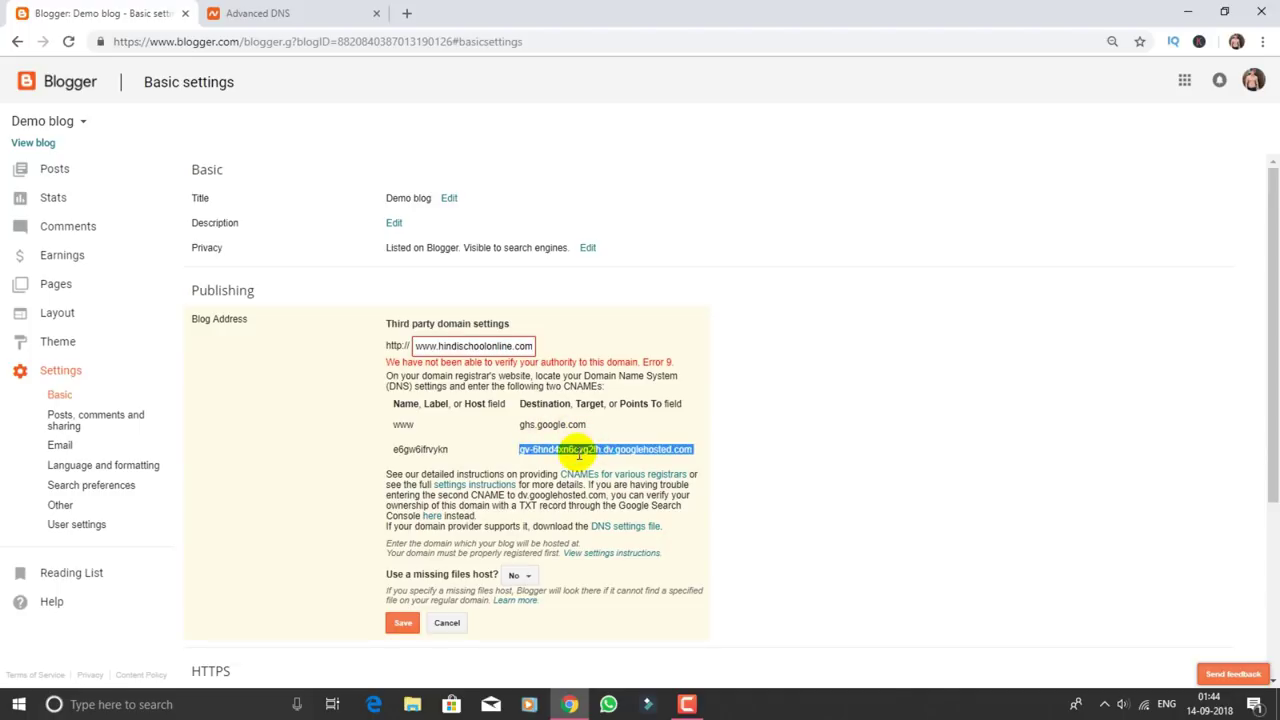
pyautogui.rightClick(583, 447)
pyautogui.click(609, 472)
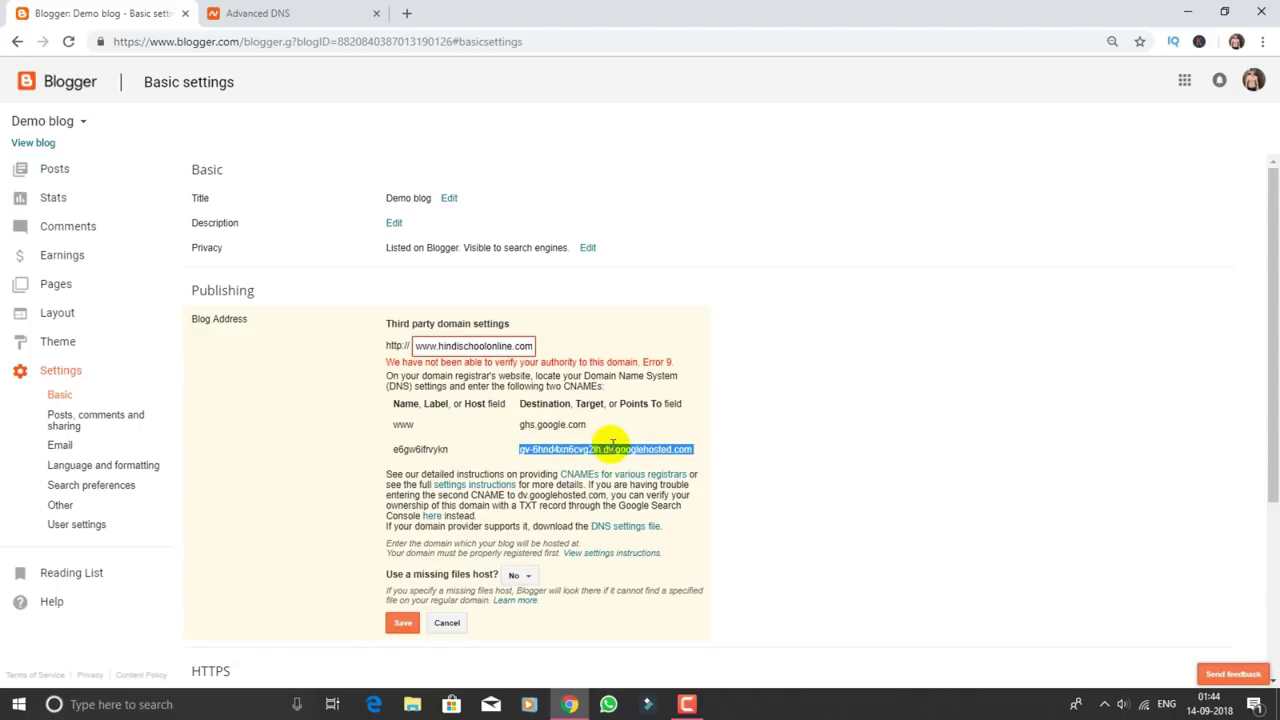
pyautogui.click(262, 10)
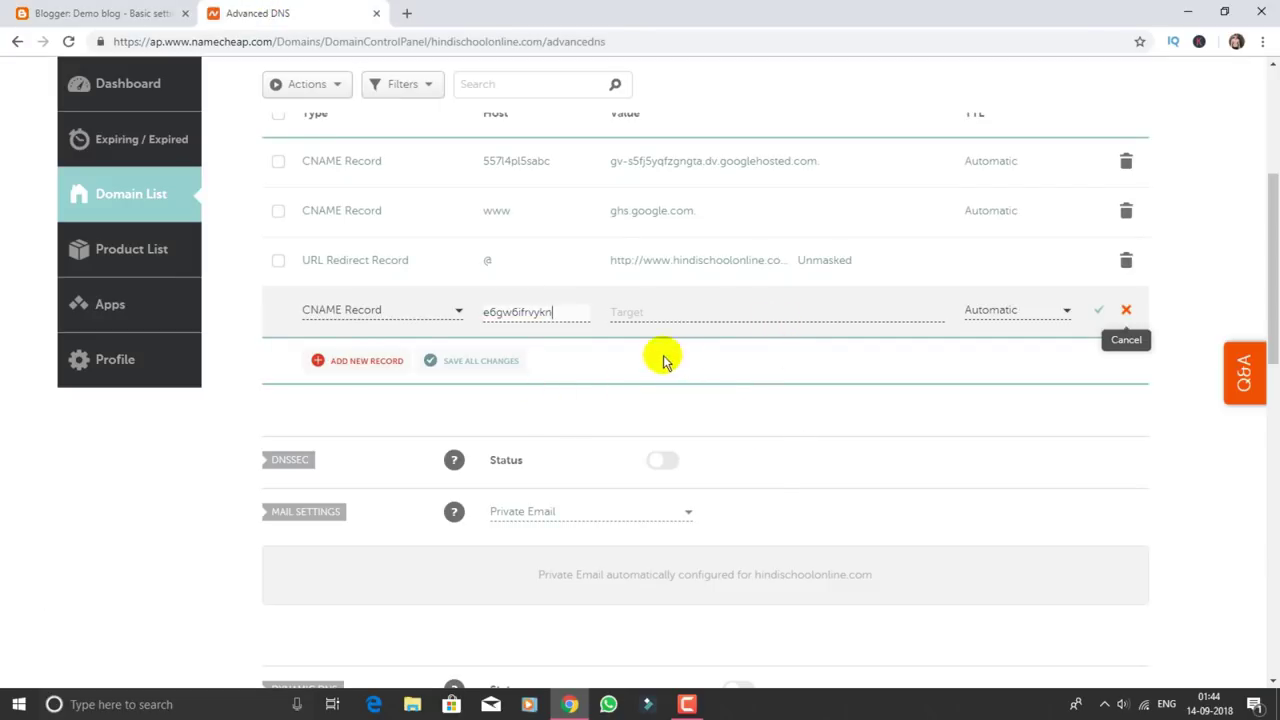
# Paste the copied destination as the new CNAME record's target, set its TTL to 30 min, and discard the record.
pyautogui.click(614, 313)
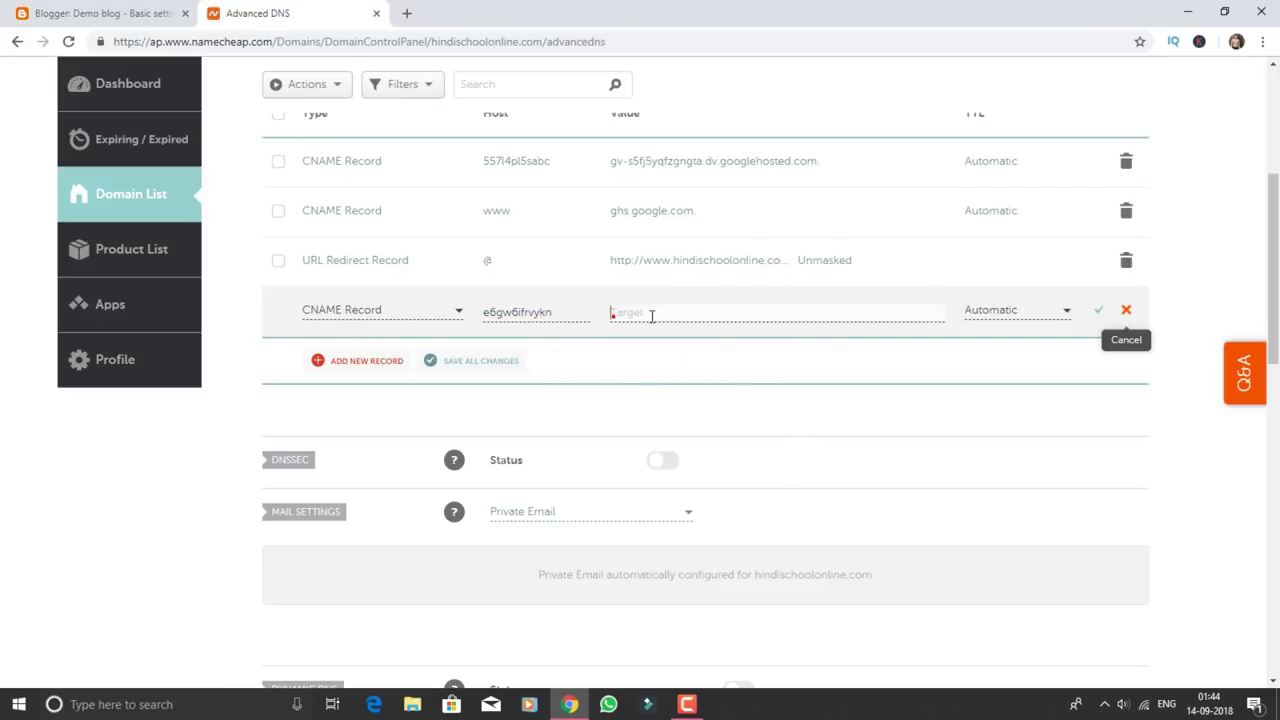
pyautogui.rightClick(732, 319)
pyautogui.click(769, 443)
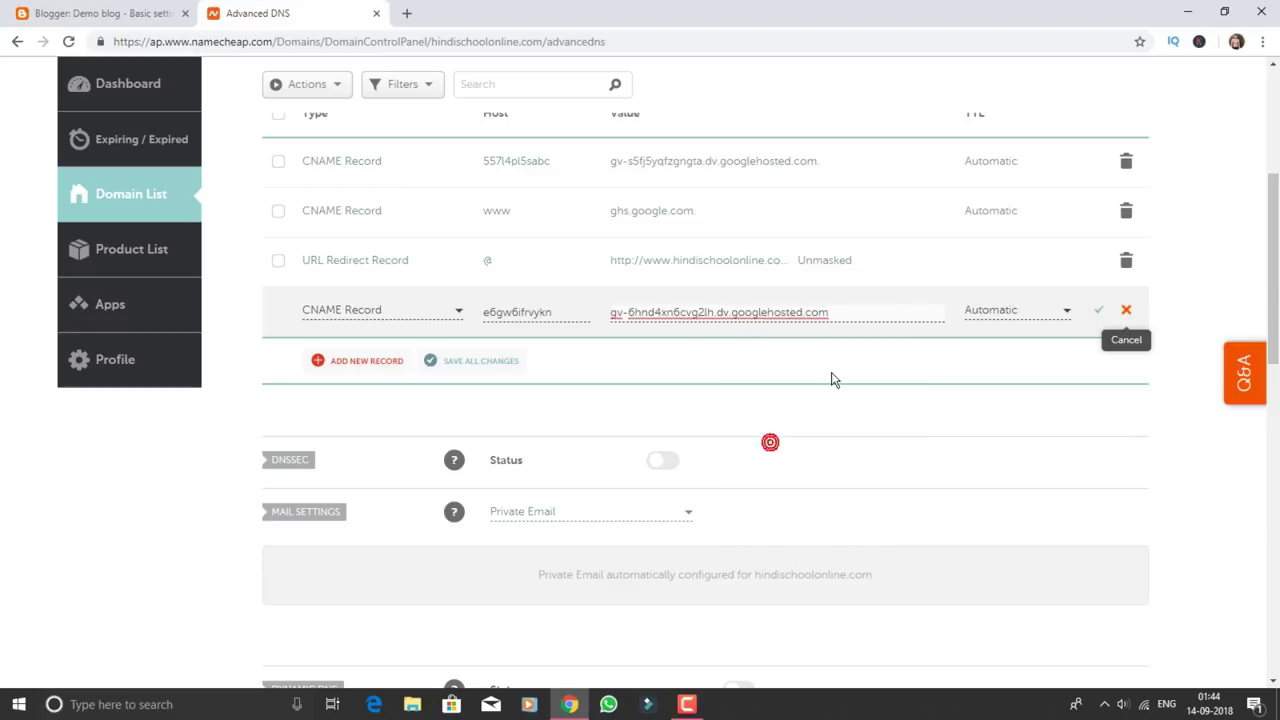
pyautogui.click(1040, 314)
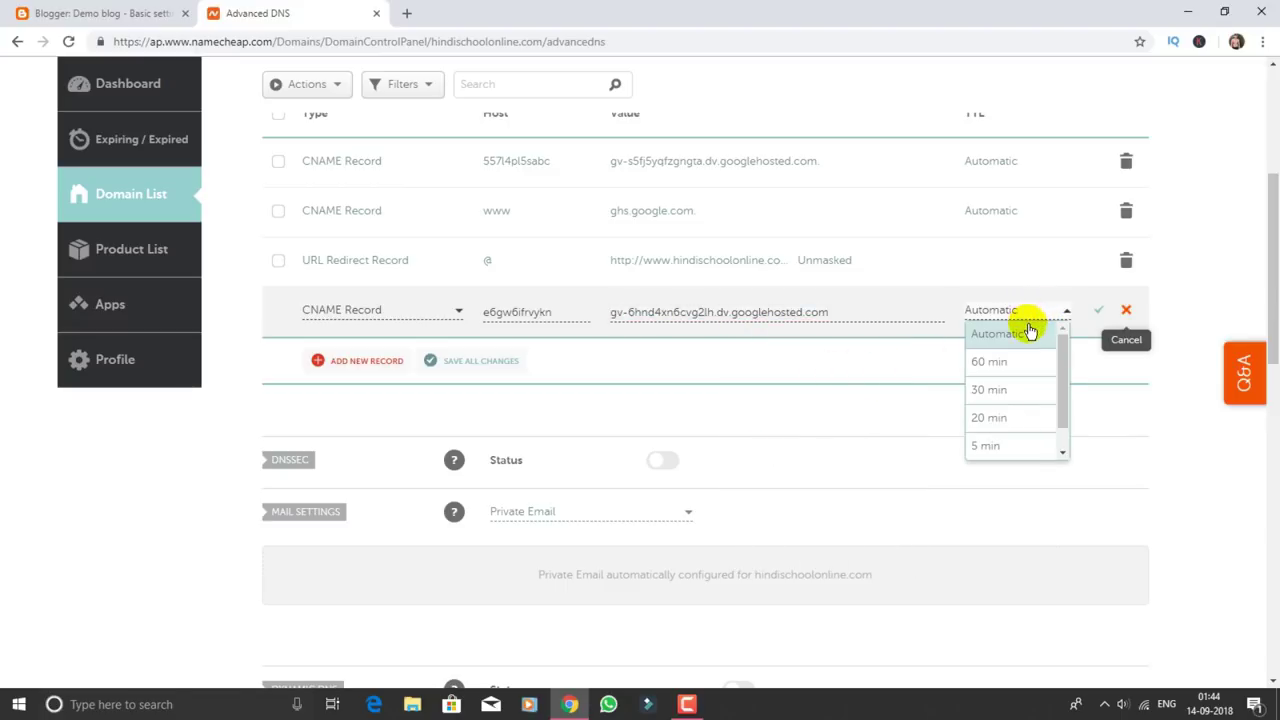
pyautogui.click(1008, 389)
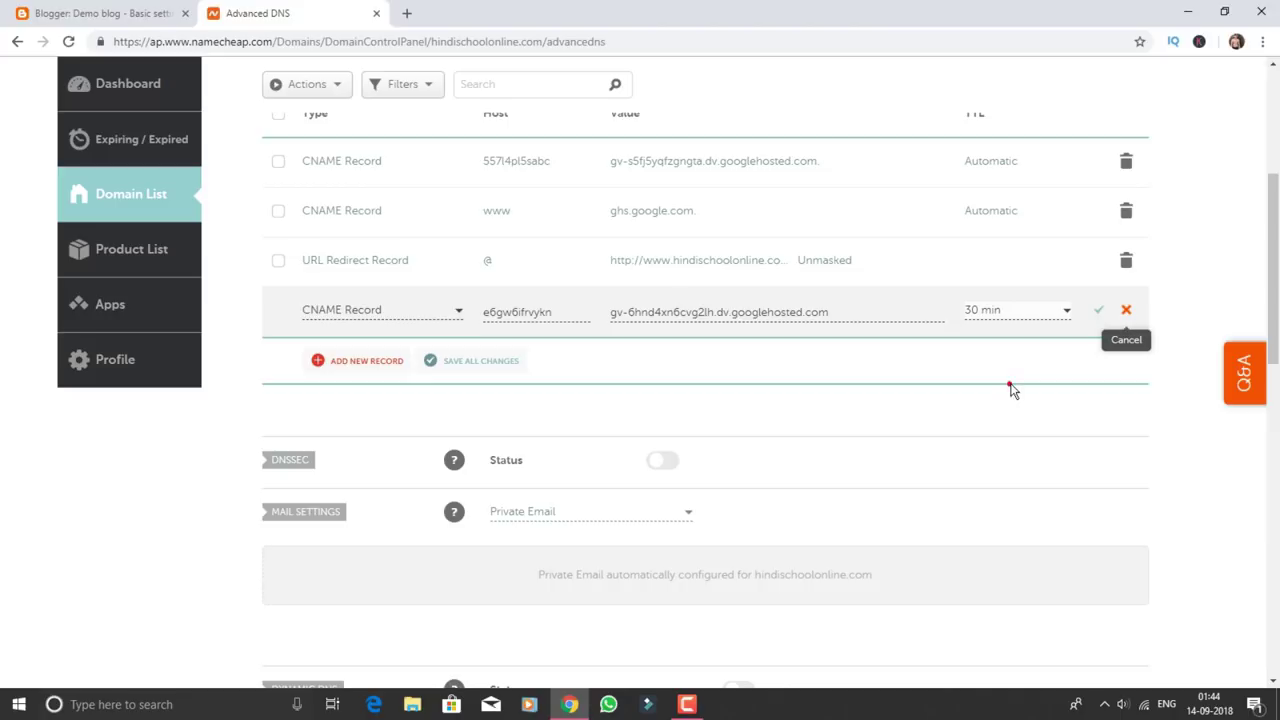
pyautogui.click(1128, 314)
pyautogui.scroll(4, 1012, 368)
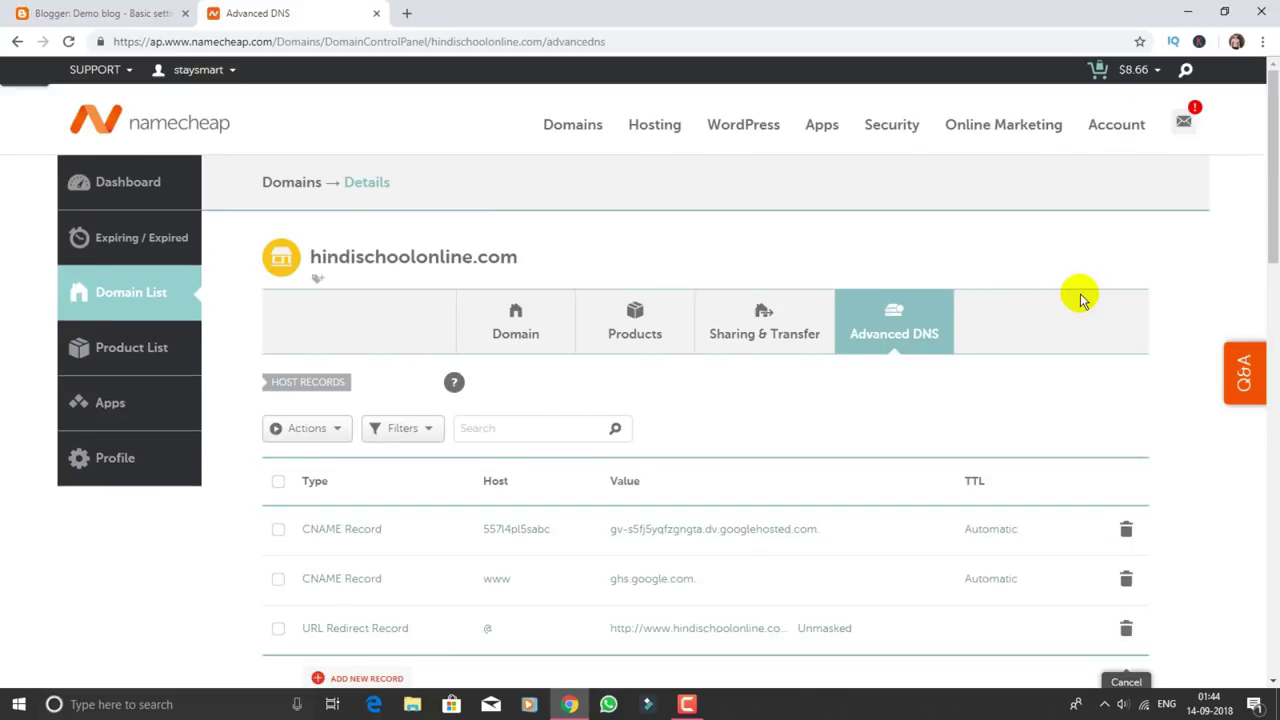
pyautogui.scroll(-3, 1080, 296)
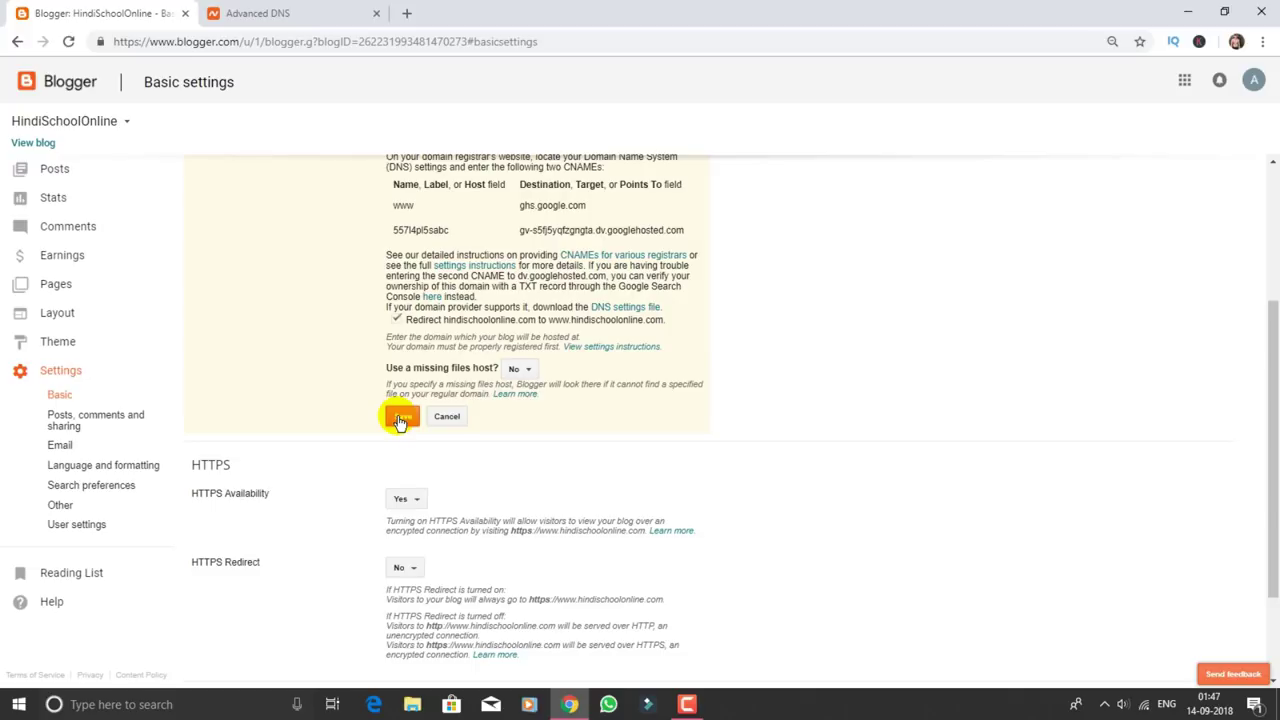
pyautogui.scroll(3, 563, 443)
pyautogui.click(565, 443)
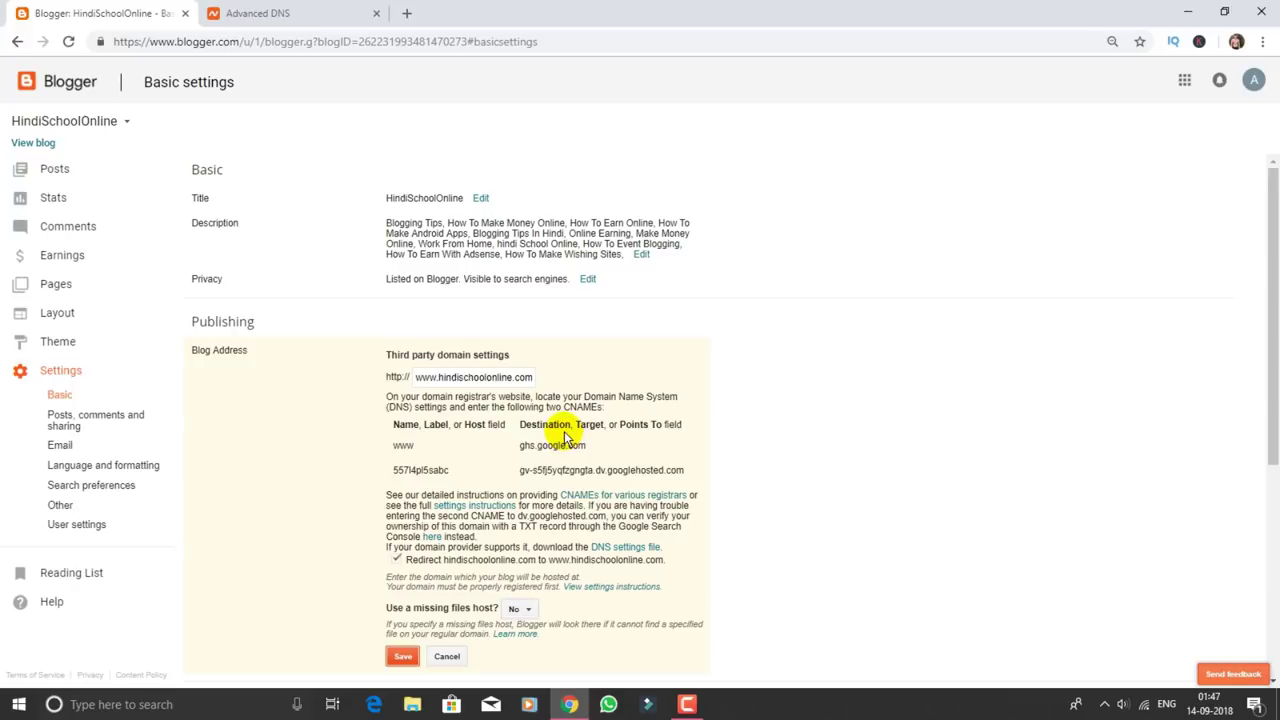
pyautogui.scroll(-3, 497, 423)
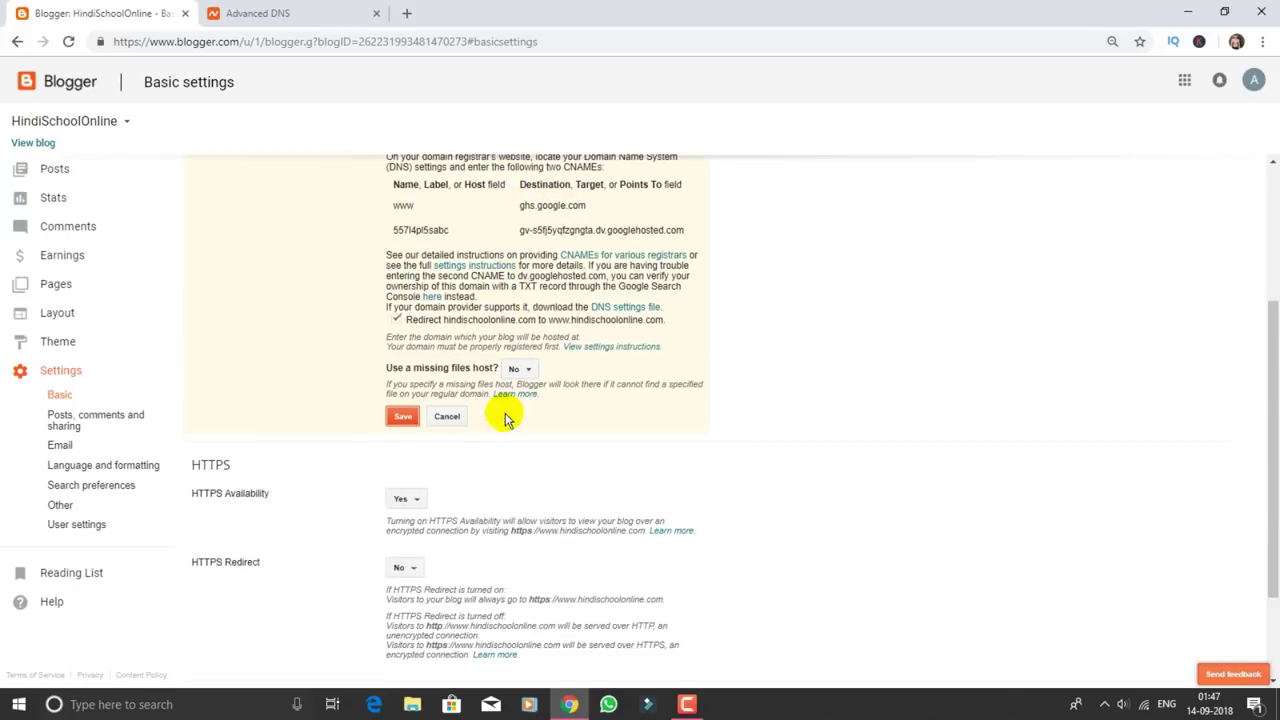
pyautogui.click(400, 416)
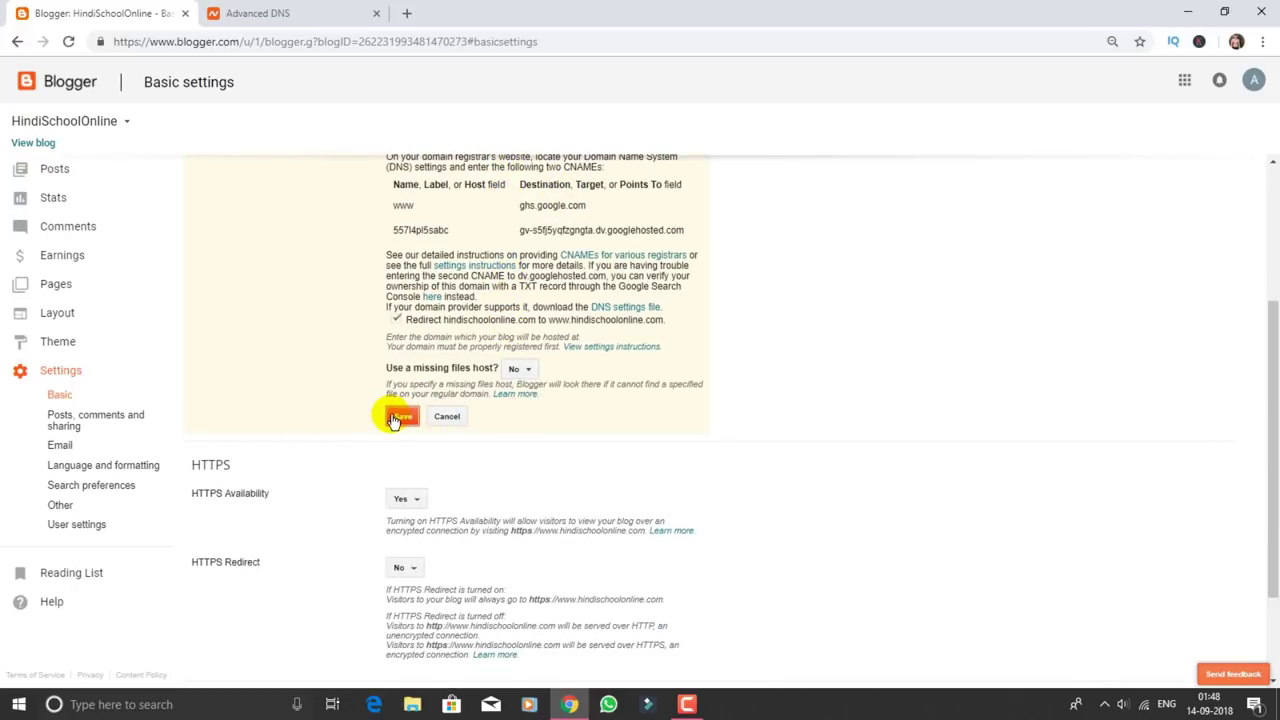
pyautogui.scroll(3, 400, 410)
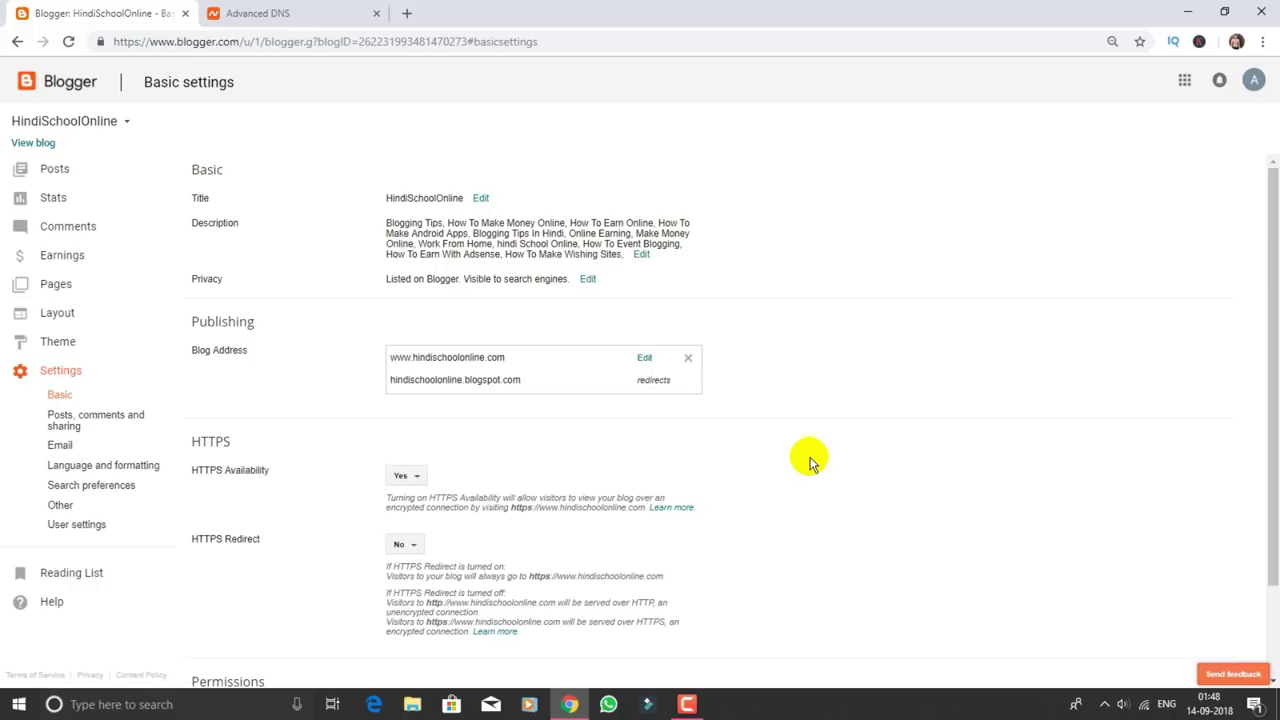
pyautogui.click(644, 357)
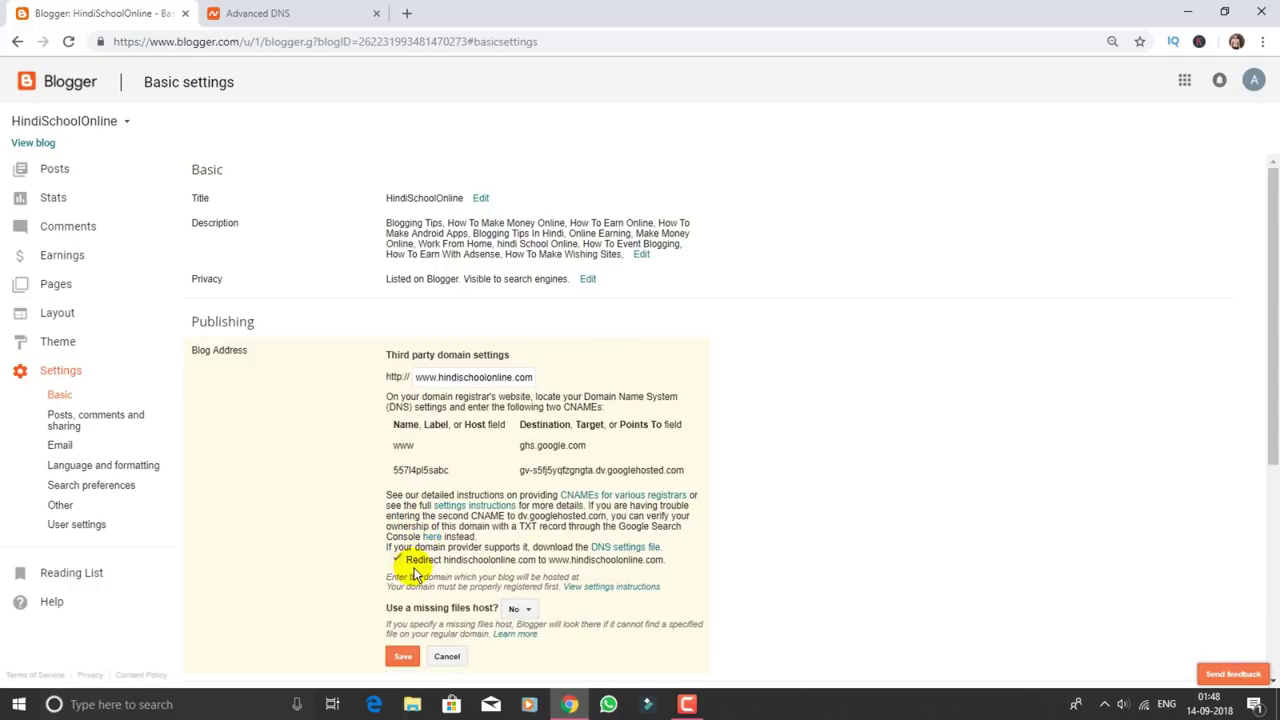
pyautogui.moveTo(417, 575); pyautogui.dragTo(465, 570)
pyautogui.click(465, 570)
pyautogui.click(396, 561)
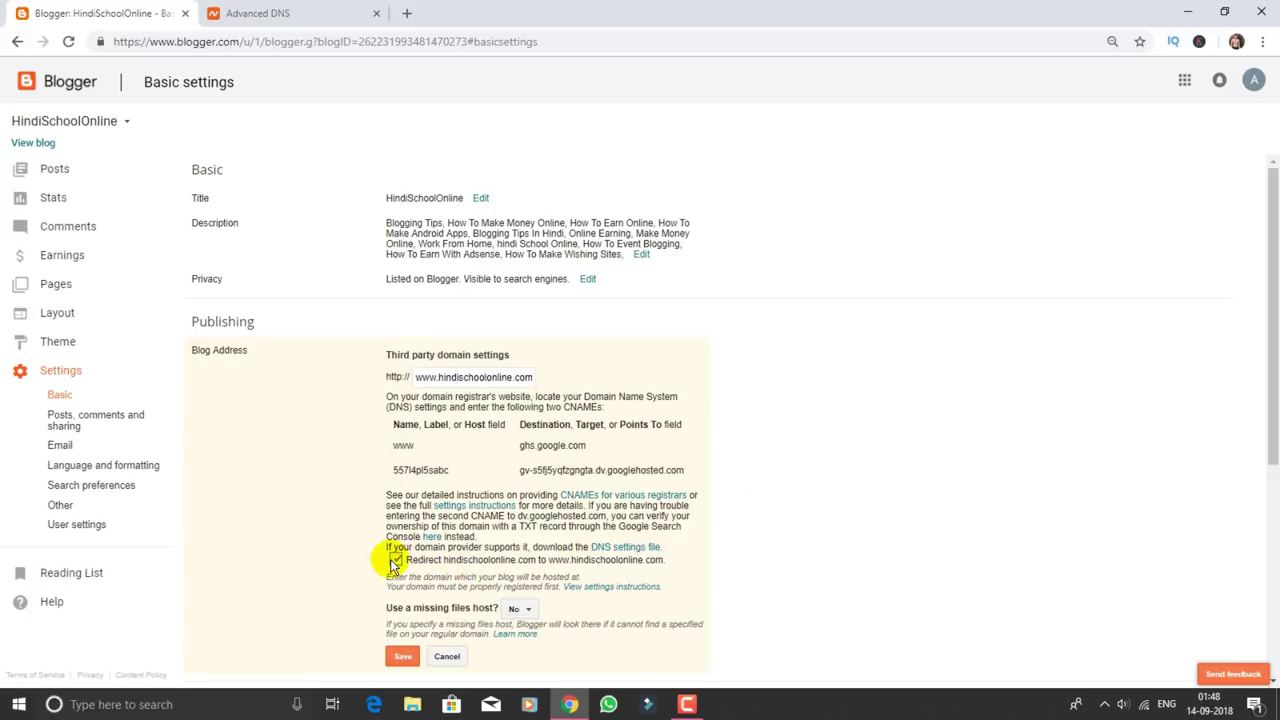
pyautogui.click(394, 561)
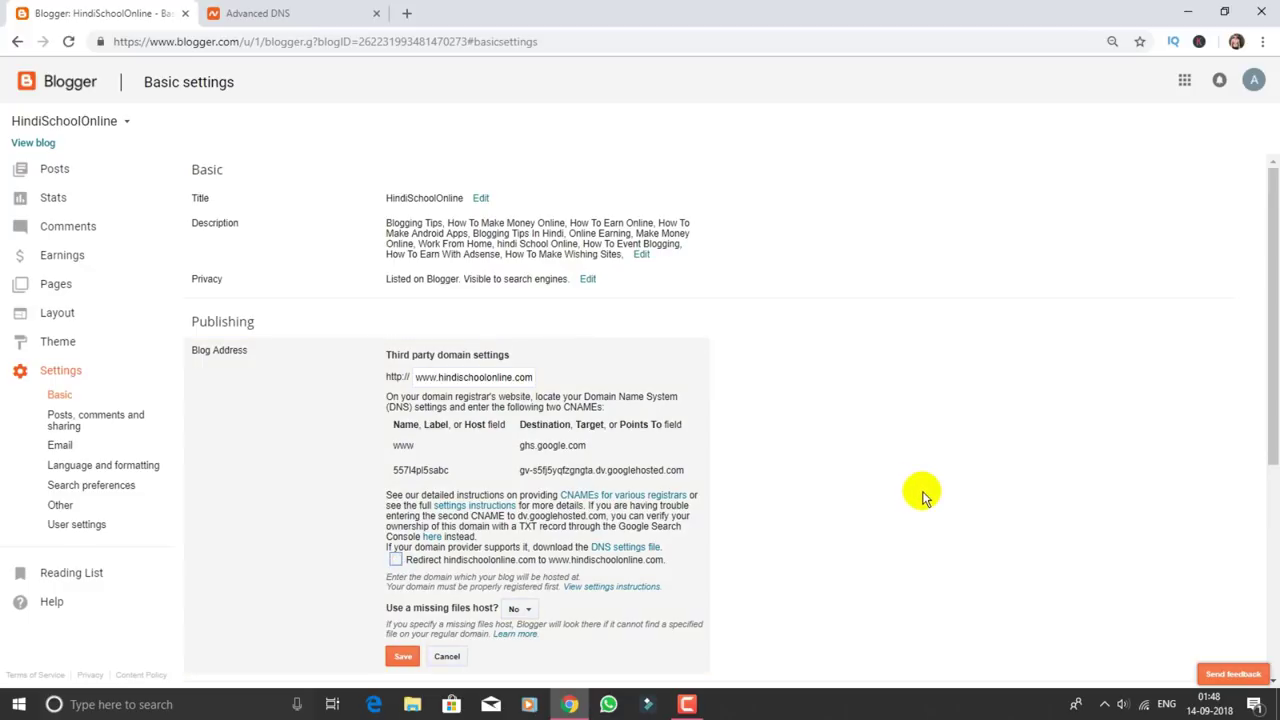
pyautogui.click(400, 562)
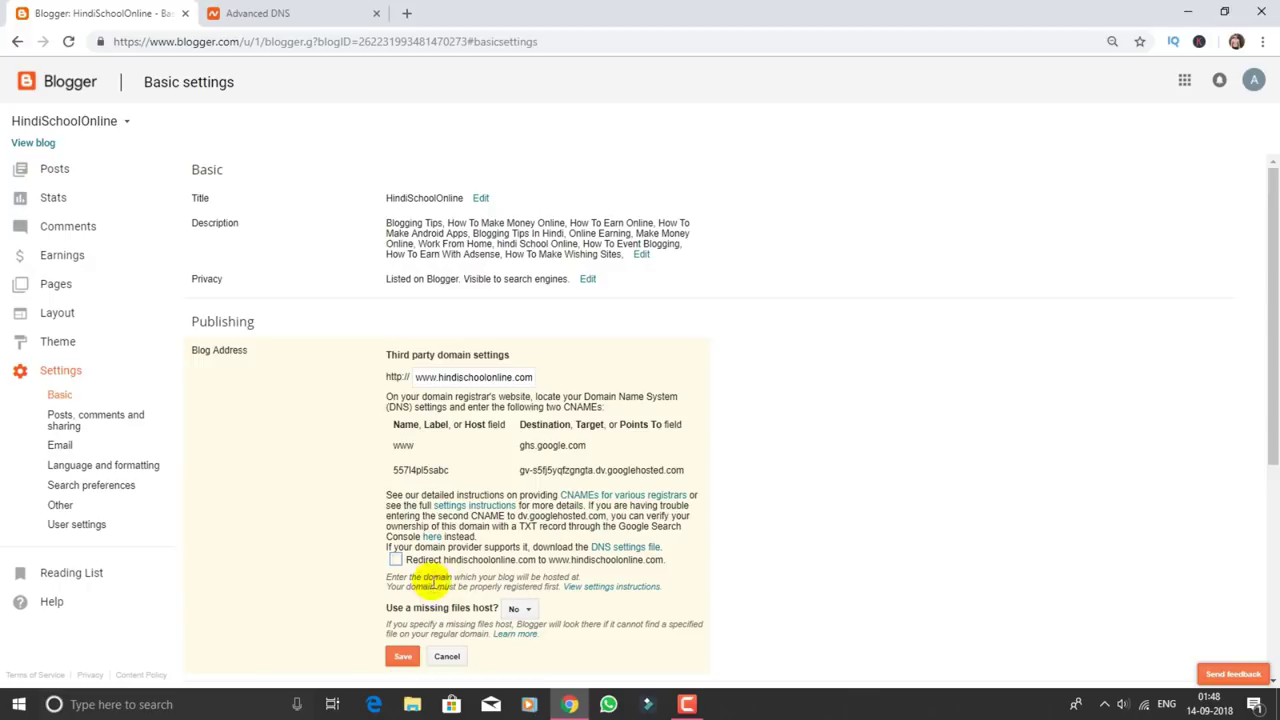
pyautogui.moveTo(404, 560); pyautogui.dragTo(435, 568)
pyautogui.click(399, 565)
pyautogui.click(403, 658)
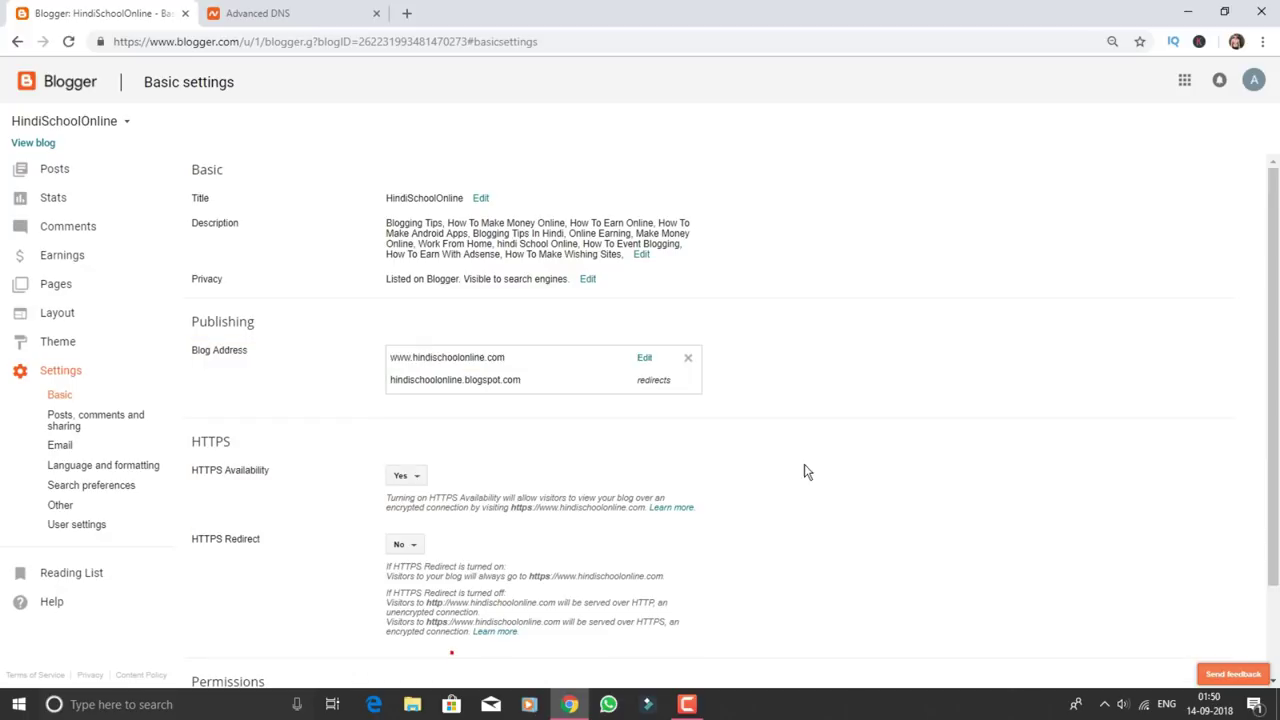
# Set both HTTPS Availability and HTTPS Redirect to Yes for the HindiSchoolOnline blog.
pyautogui.click(407, 477)
pyautogui.click(405, 496)
pyautogui.click(410, 477)
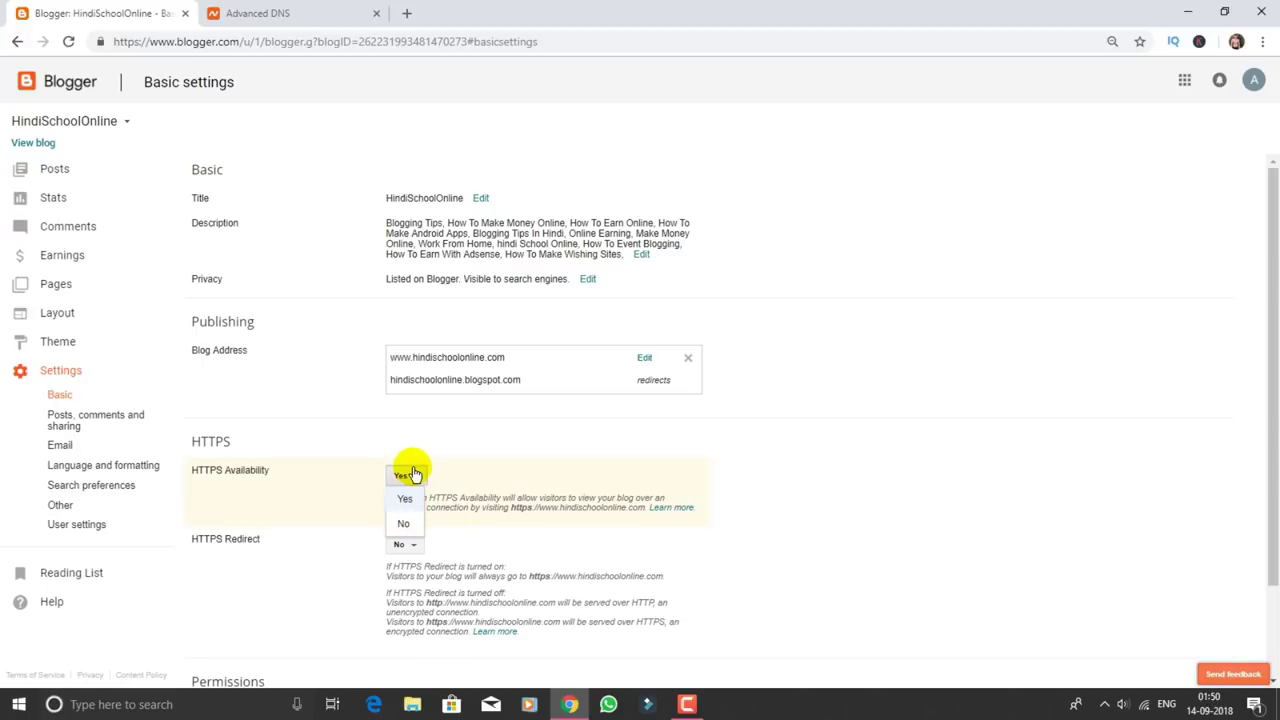
pyautogui.click(405, 497)
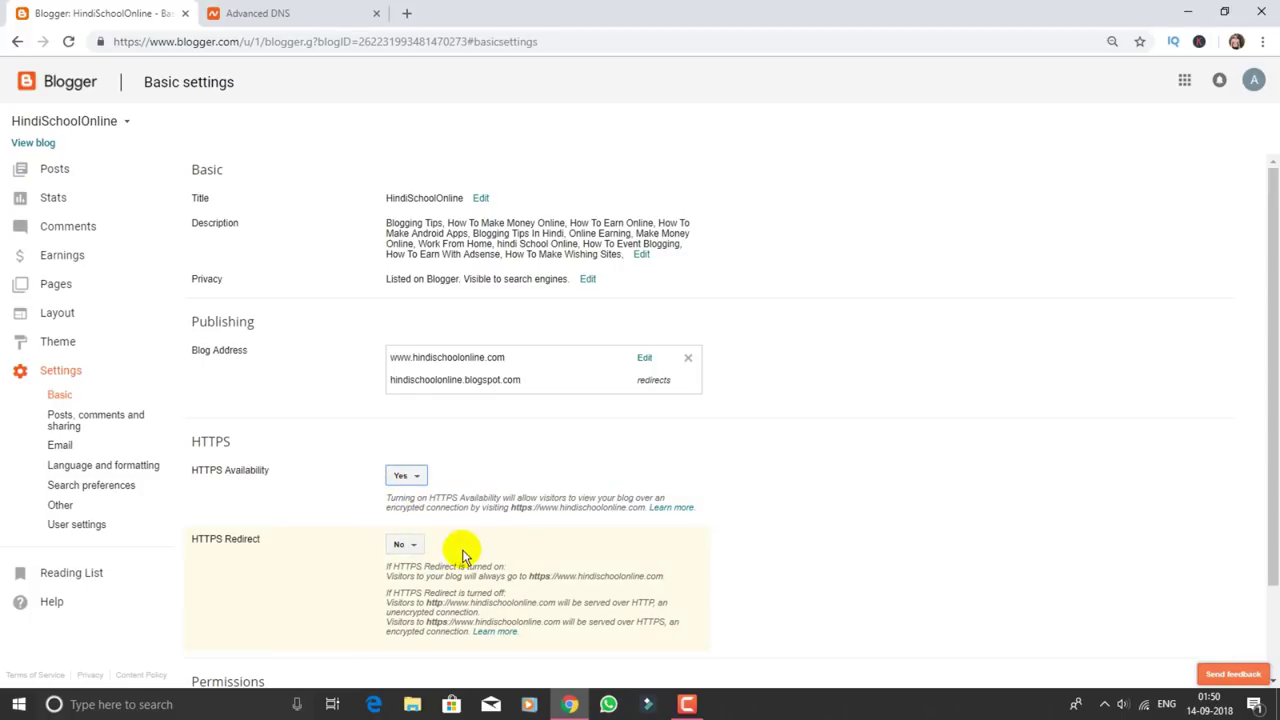
pyautogui.click(403, 548)
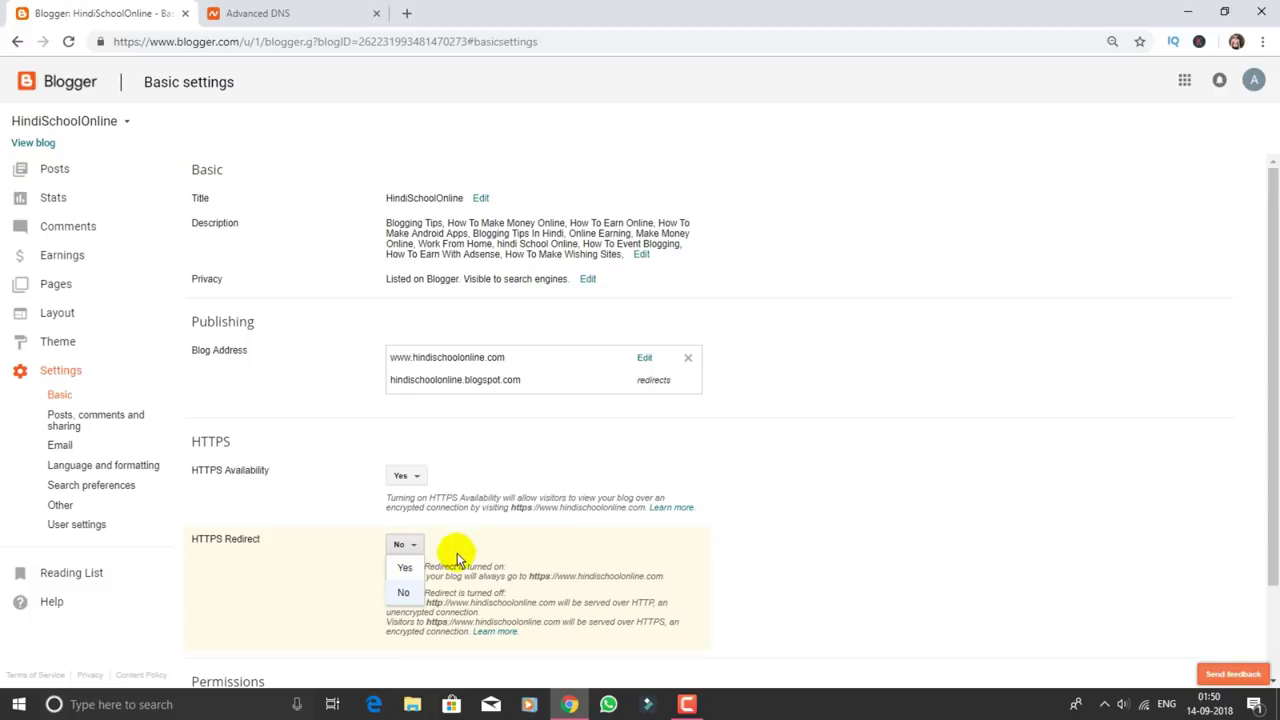
pyautogui.click(400, 567)
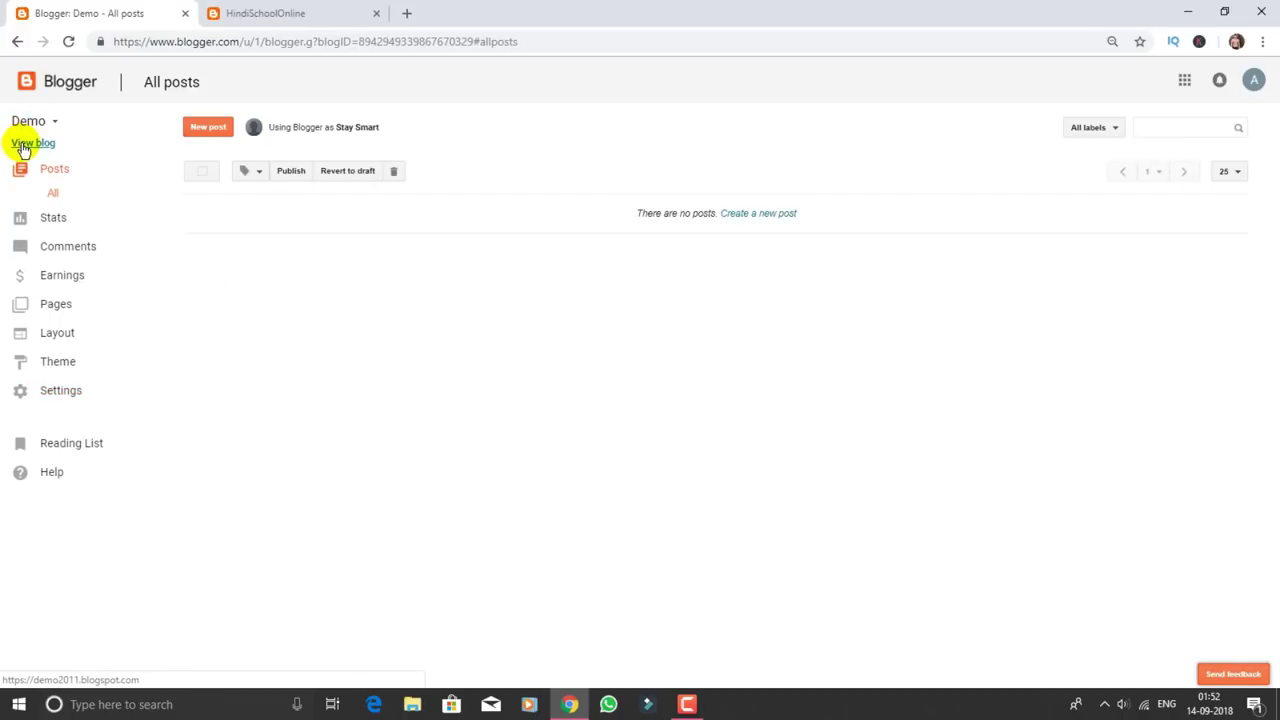
# View the live Demo blog, close it, and open the Demo blog's theme settings.
pyautogui.click(33, 144)
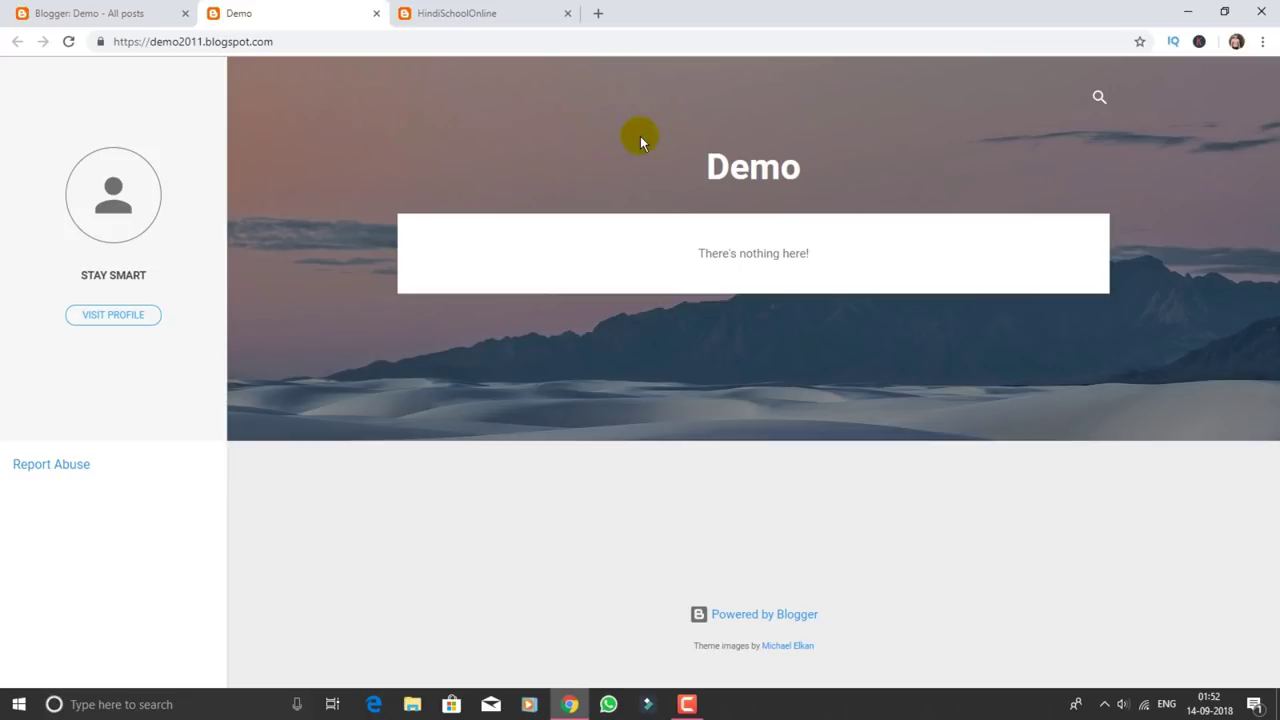
pyautogui.click(375, 13)
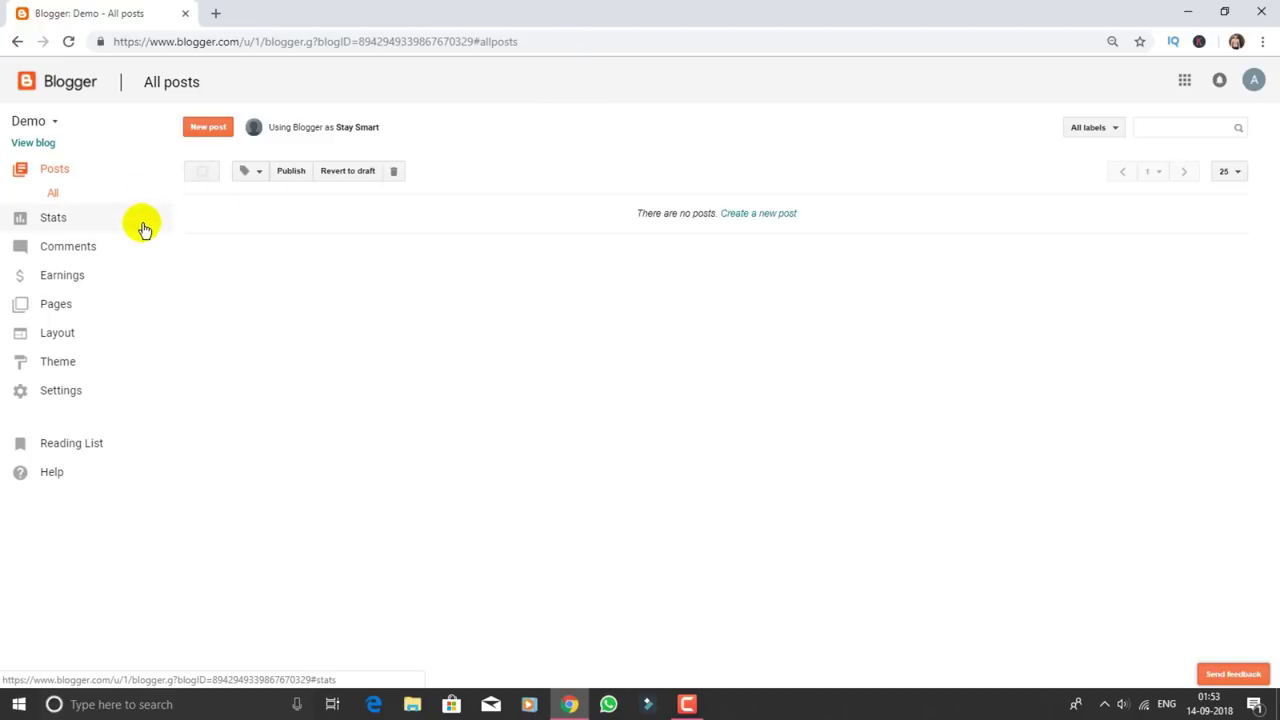
pyautogui.click(56, 363)
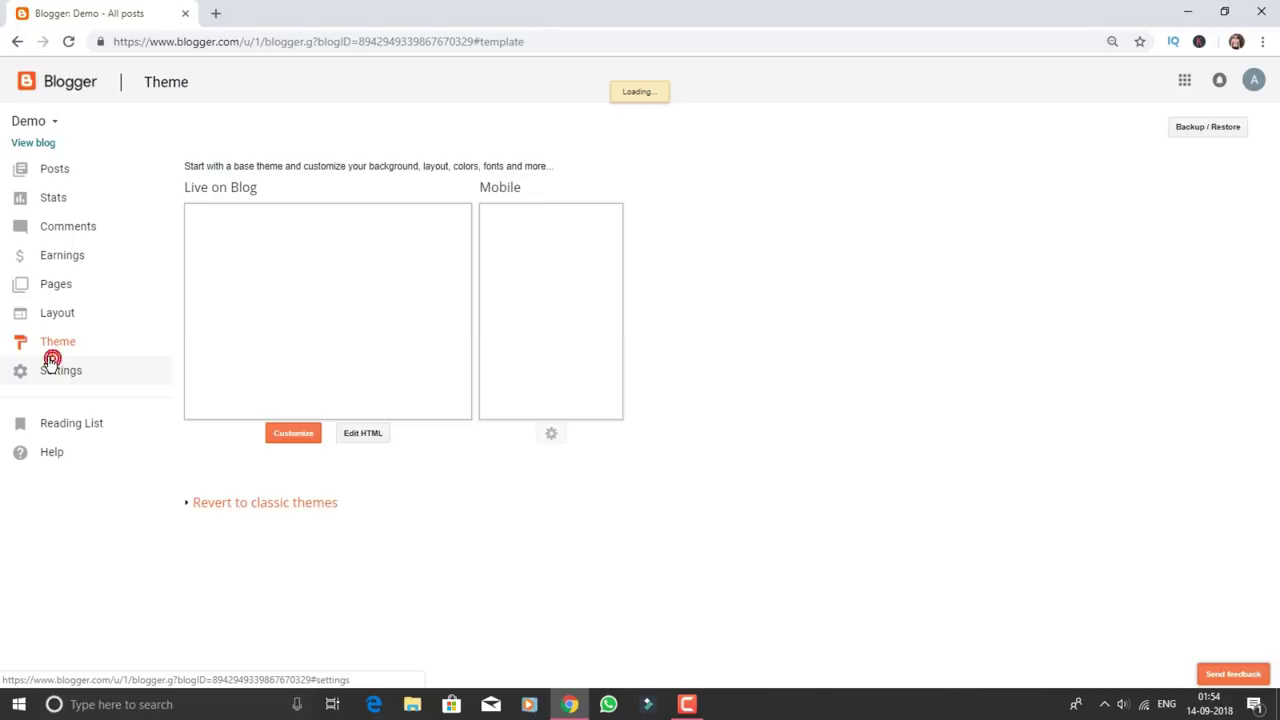
# Look through the built-in theme collections offered for the Demo blog, including Contempo, Emporio, Simple and Watermark.
pyautogui.scroll(-2, 780, 316)
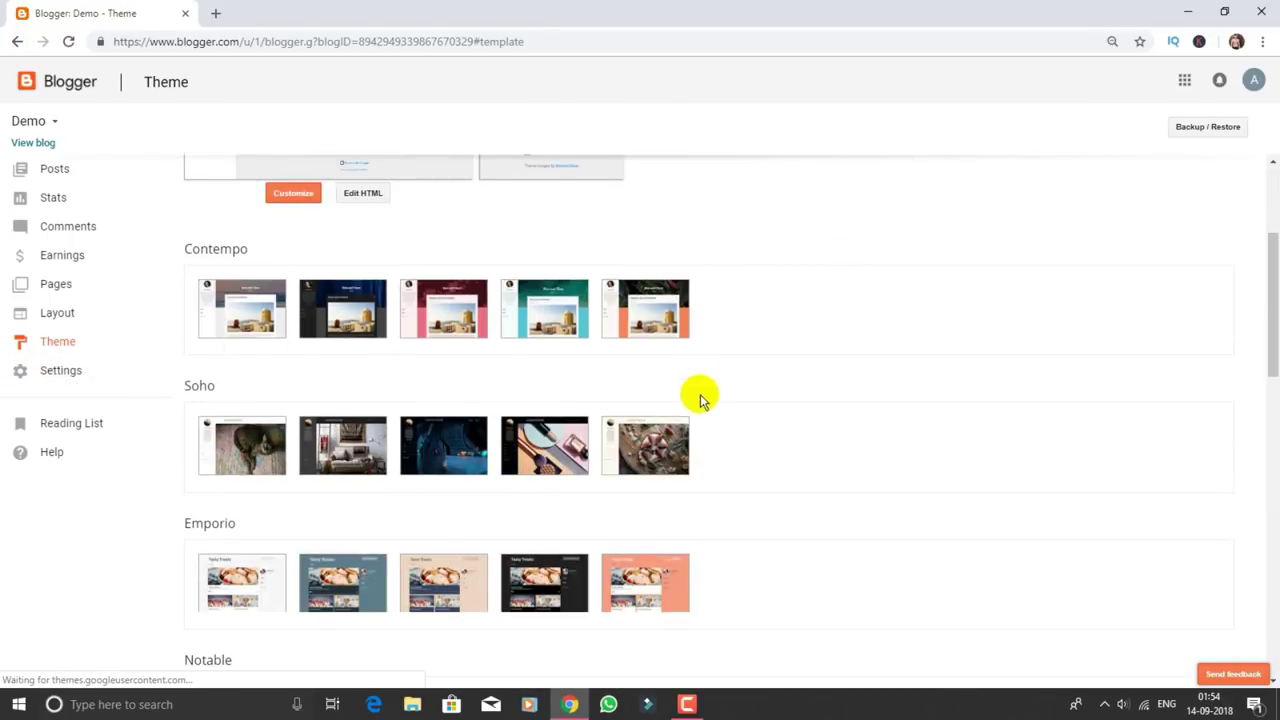
pyautogui.scroll(-3, 634, 352)
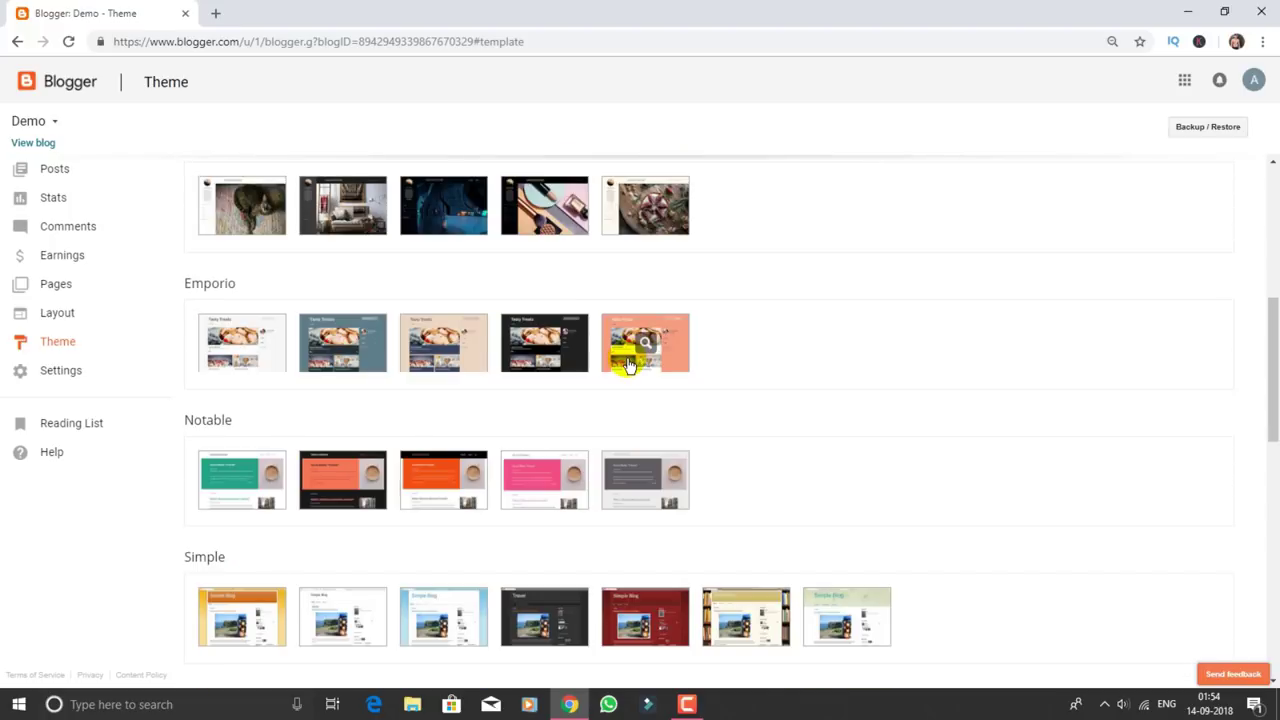
pyautogui.scroll(-2, 630, 362)
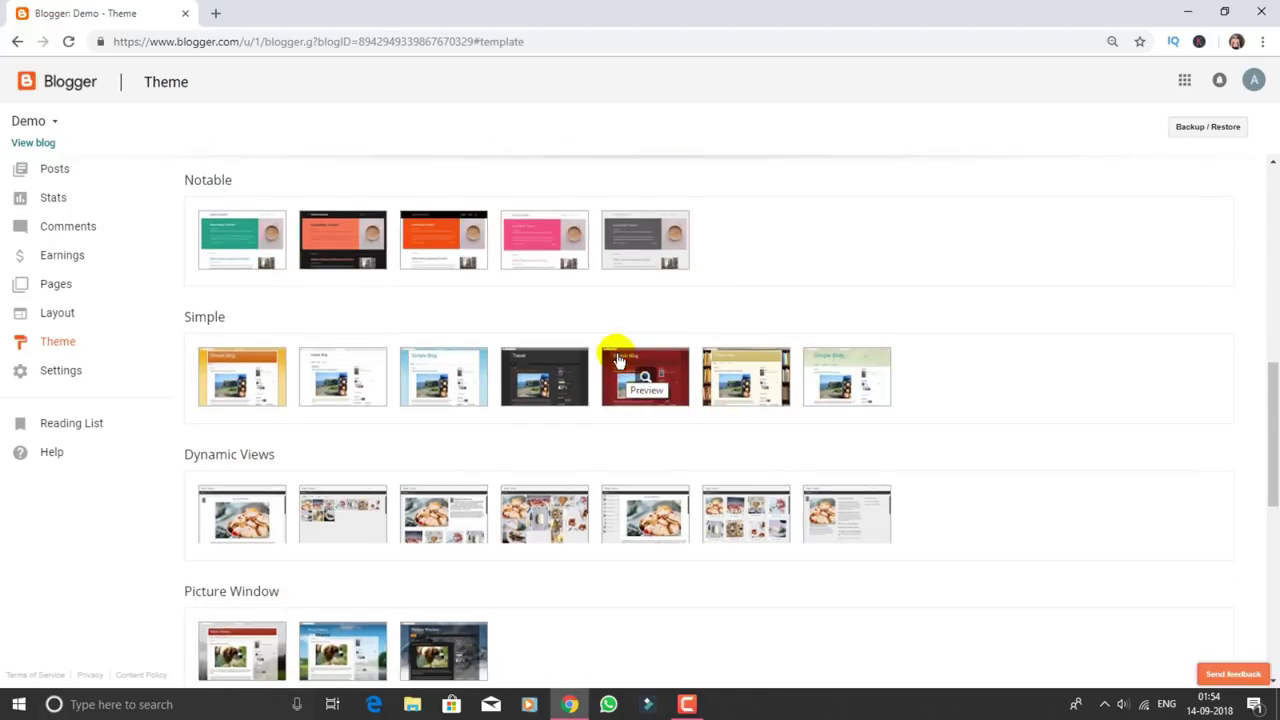
pyautogui.scroll(5, 618, 362)
pyautogui.scroll(-2, 617, 360)
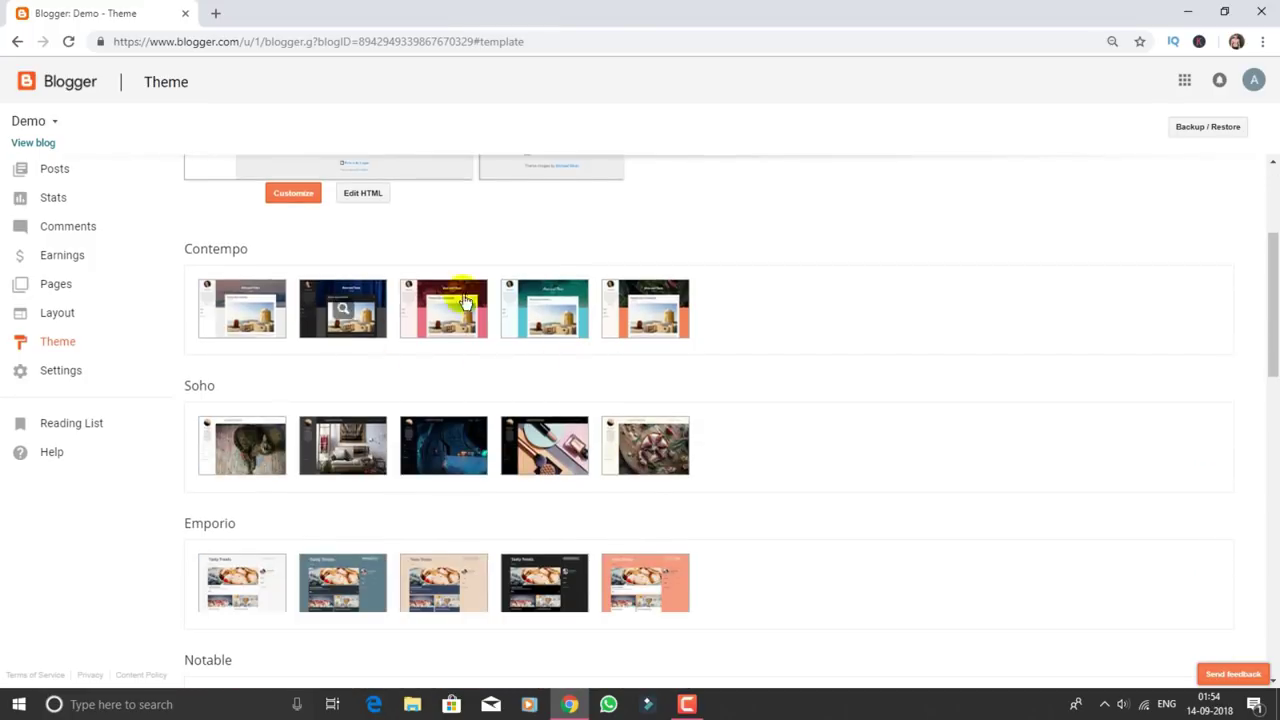
pyautogui.scroll(-3, 623, 409)
pyautogui.scroll(-5, 700, 525)
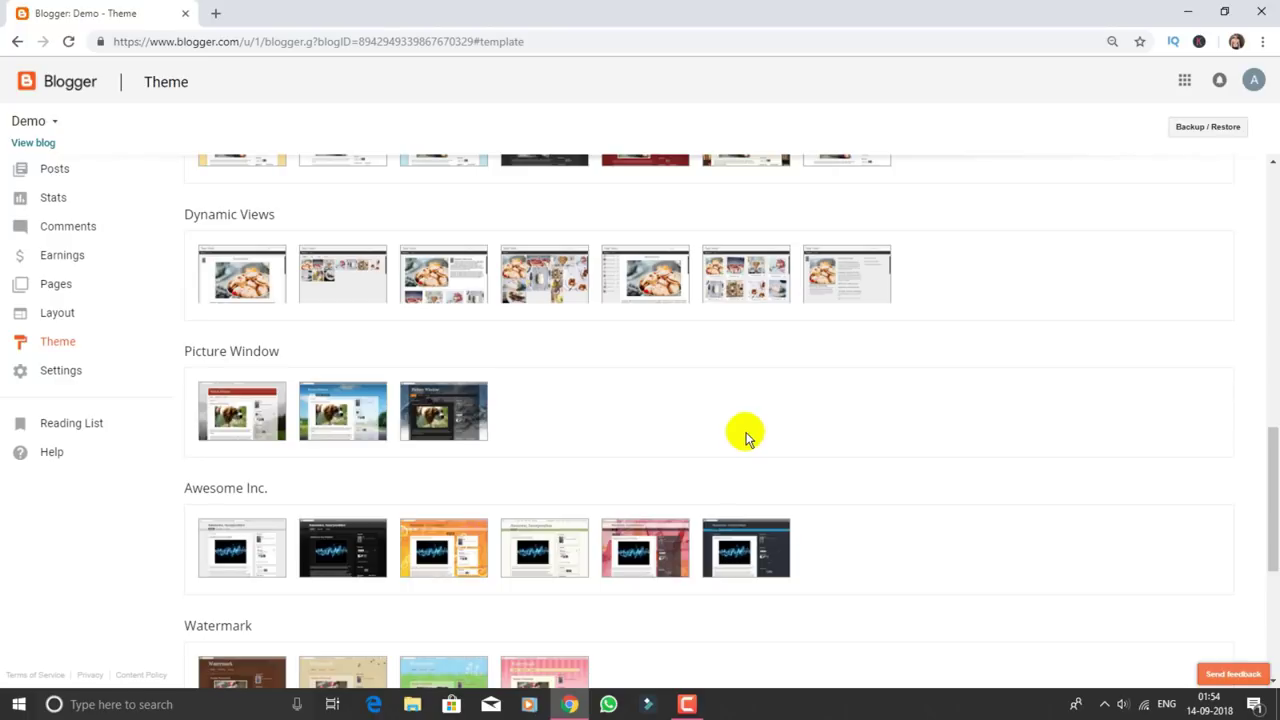
pyautogui.scroll(10, 746, 434)
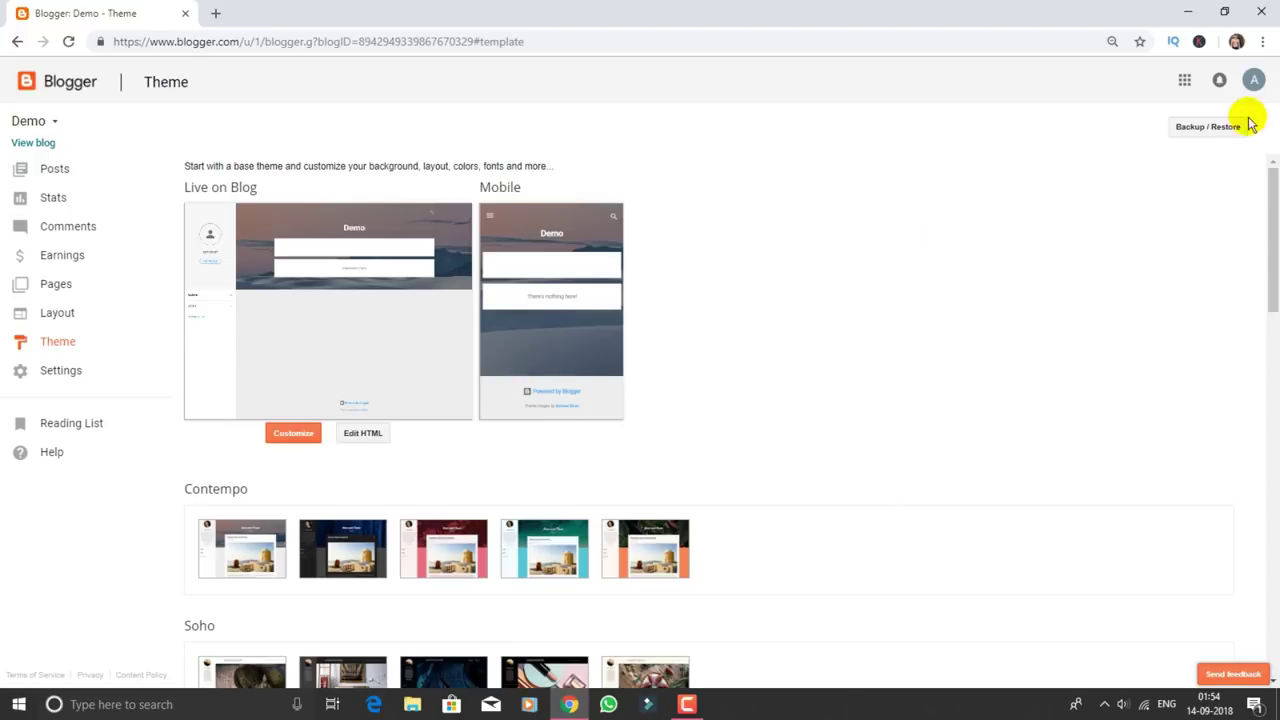
pyautogui.scroll(-15, 900, 250)
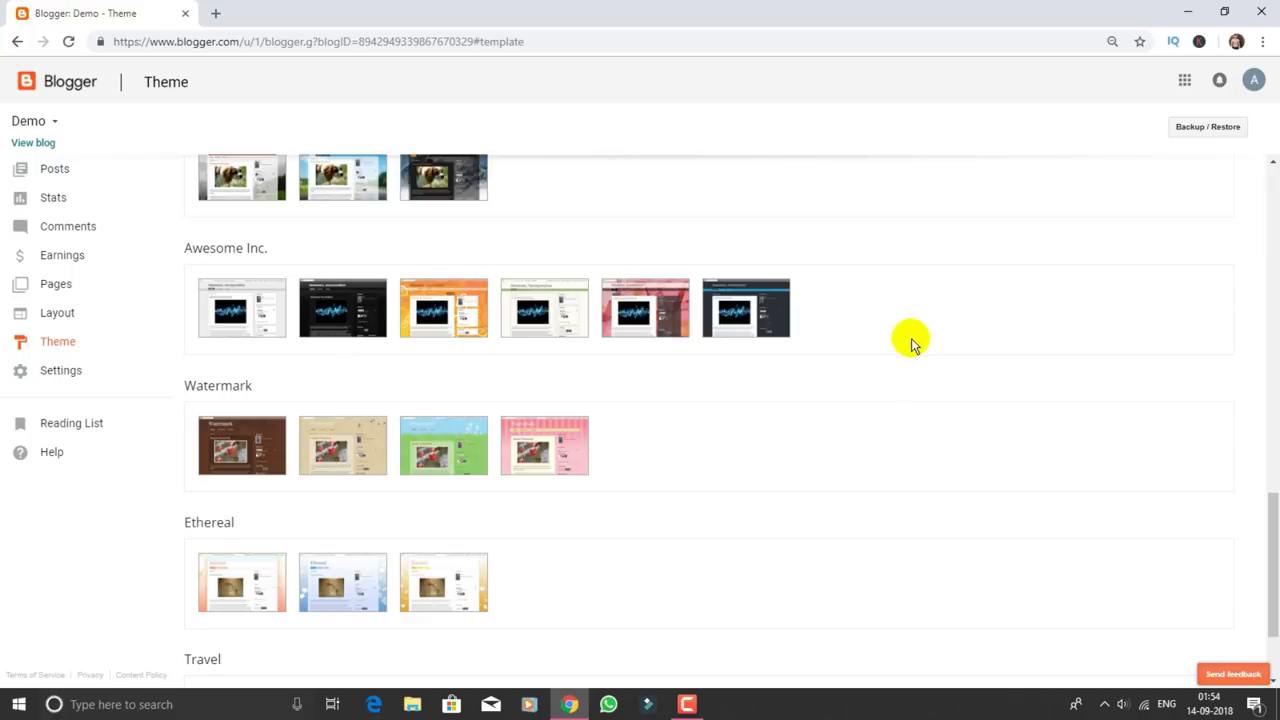
pyautogui.scroll(5, 915, 350)
pyautogui.scroll(2, 915, 350)
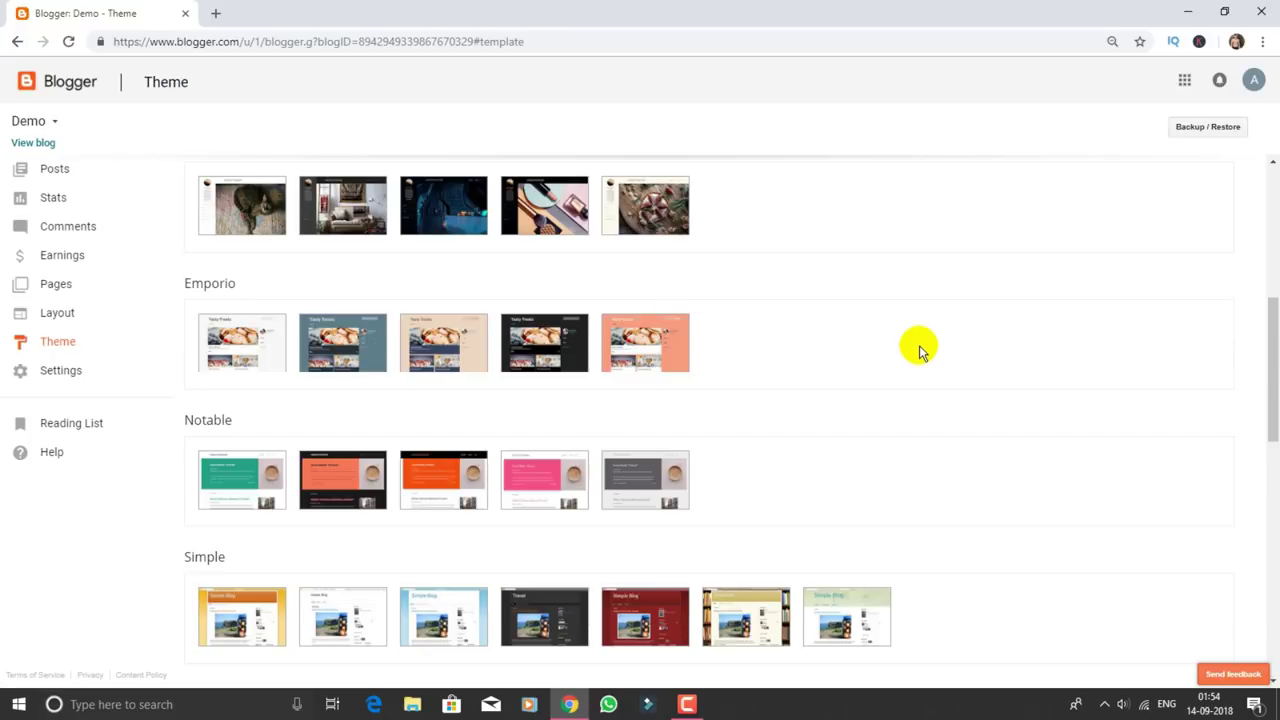
pyautogui.scroll(5, 911, 354)
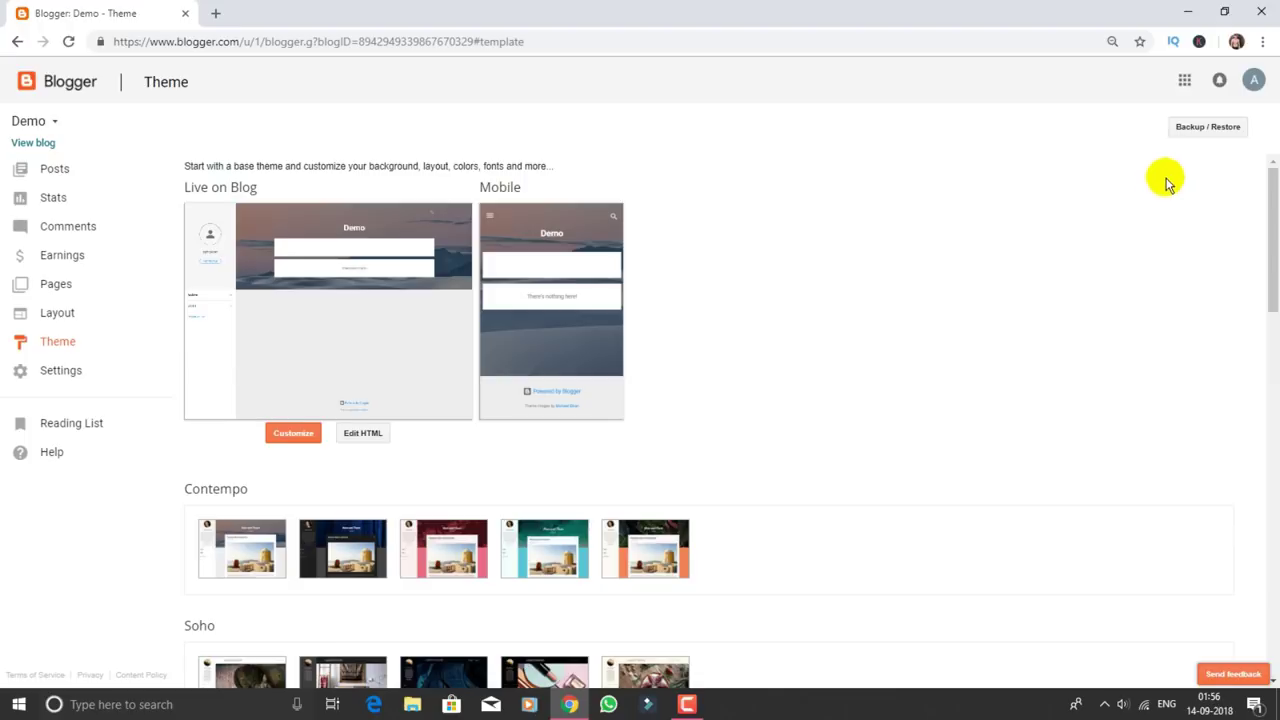
# Upload the custom theme file Palki 2.xml from the Downloads folder to the Demo blog.
pyautogui.click(1213, 138)
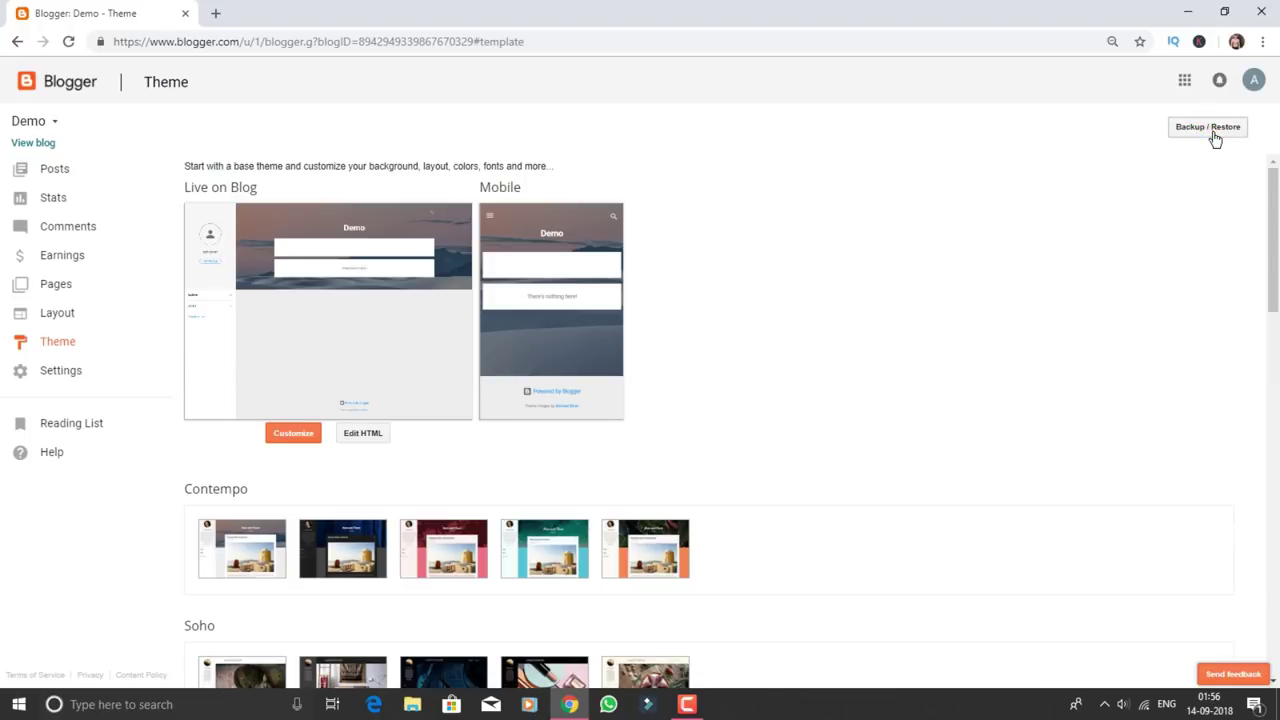
pyautogui.click(1213, 136)
pyautogui.click(505, 245)
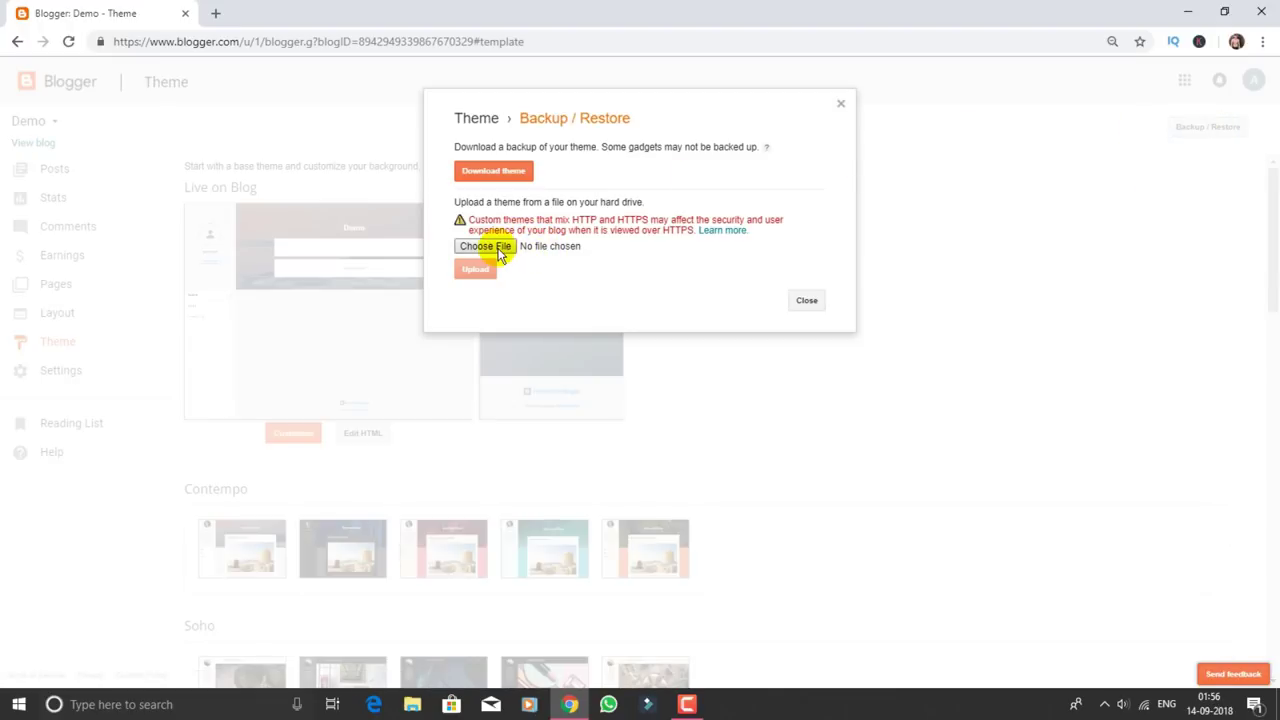
pyautogui.click(500, 250)
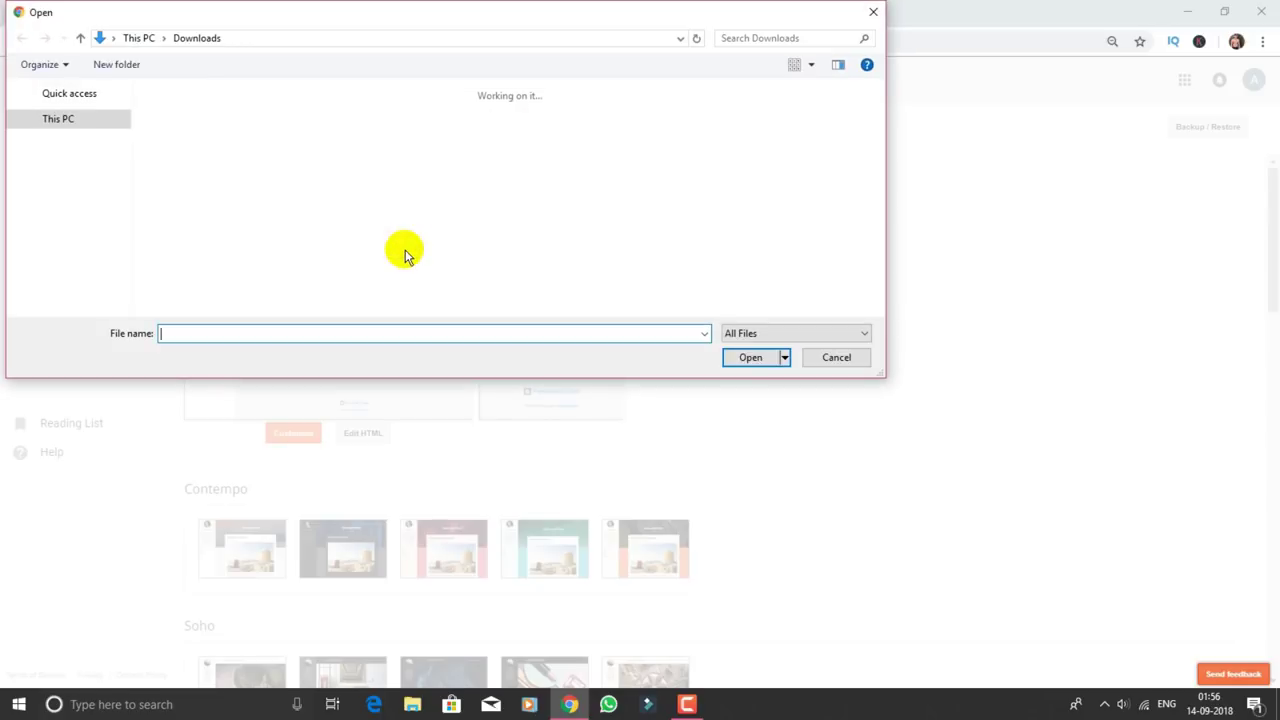
pyautogui.click(229, 158)
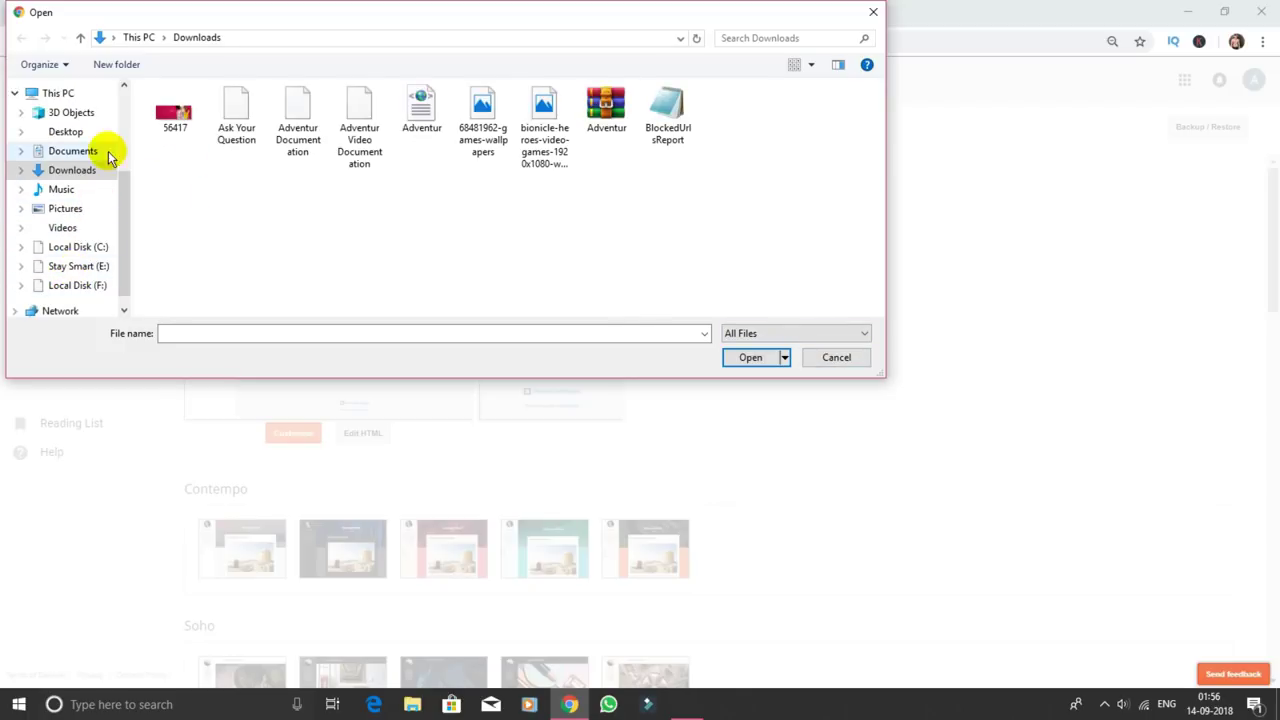
pyautogui.click(360, 222)
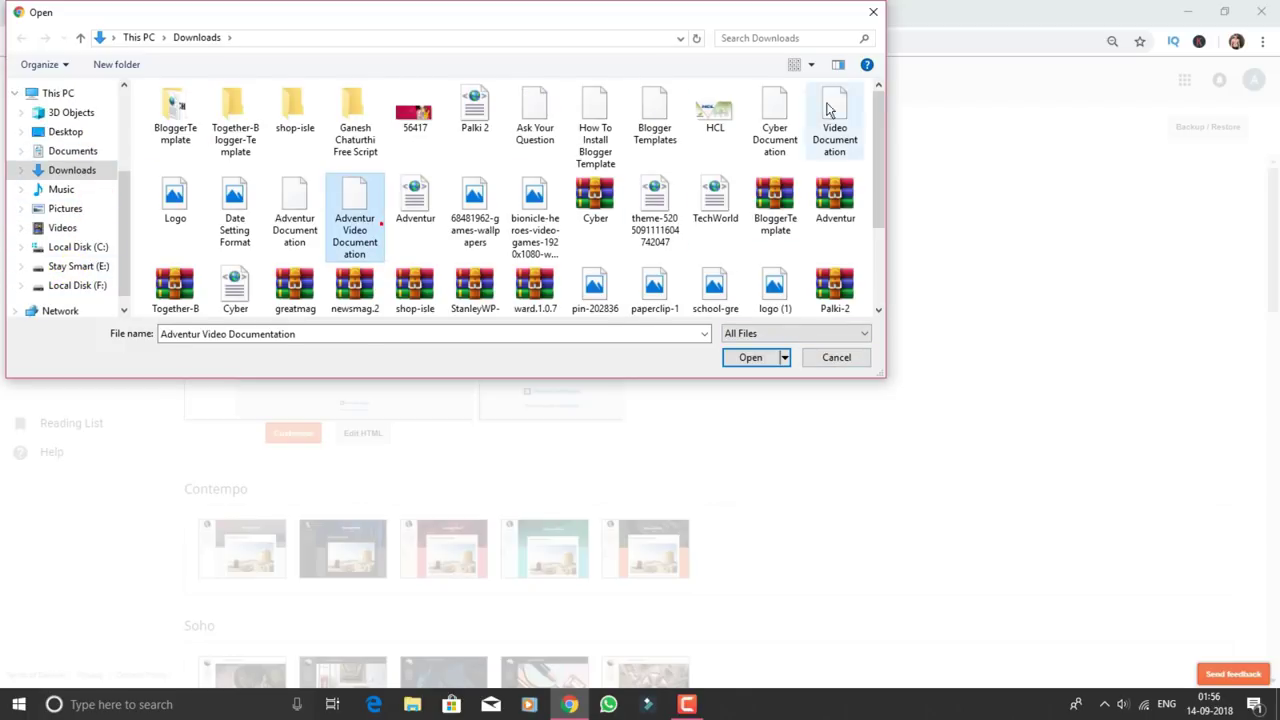
pyautogui.click(776, 42)
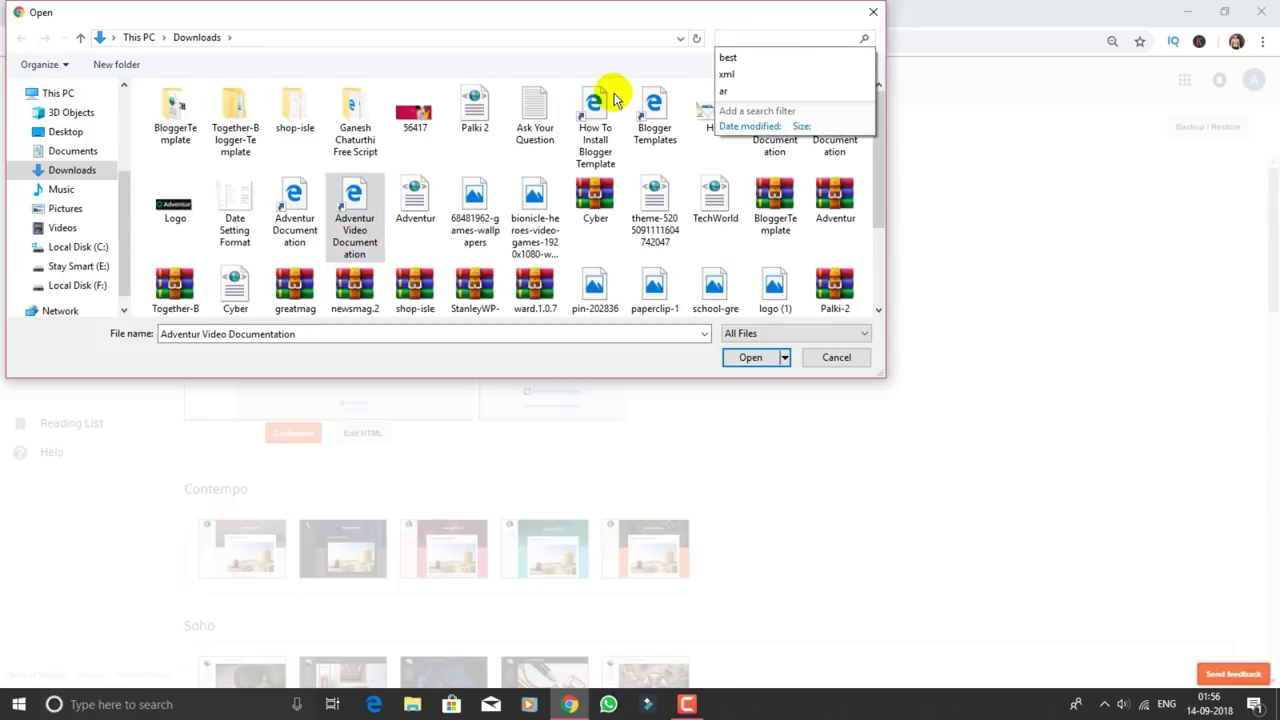
pyautogui.click(488, 112)
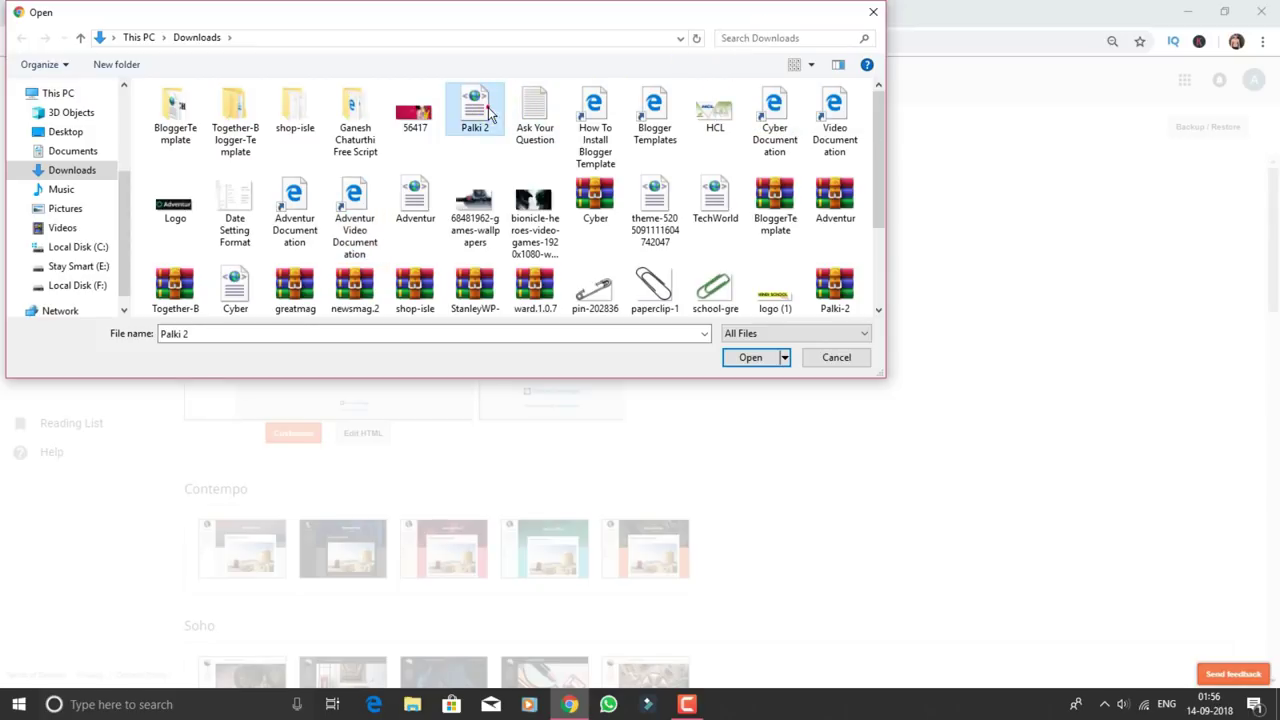
pyautogui.click(768, 358)
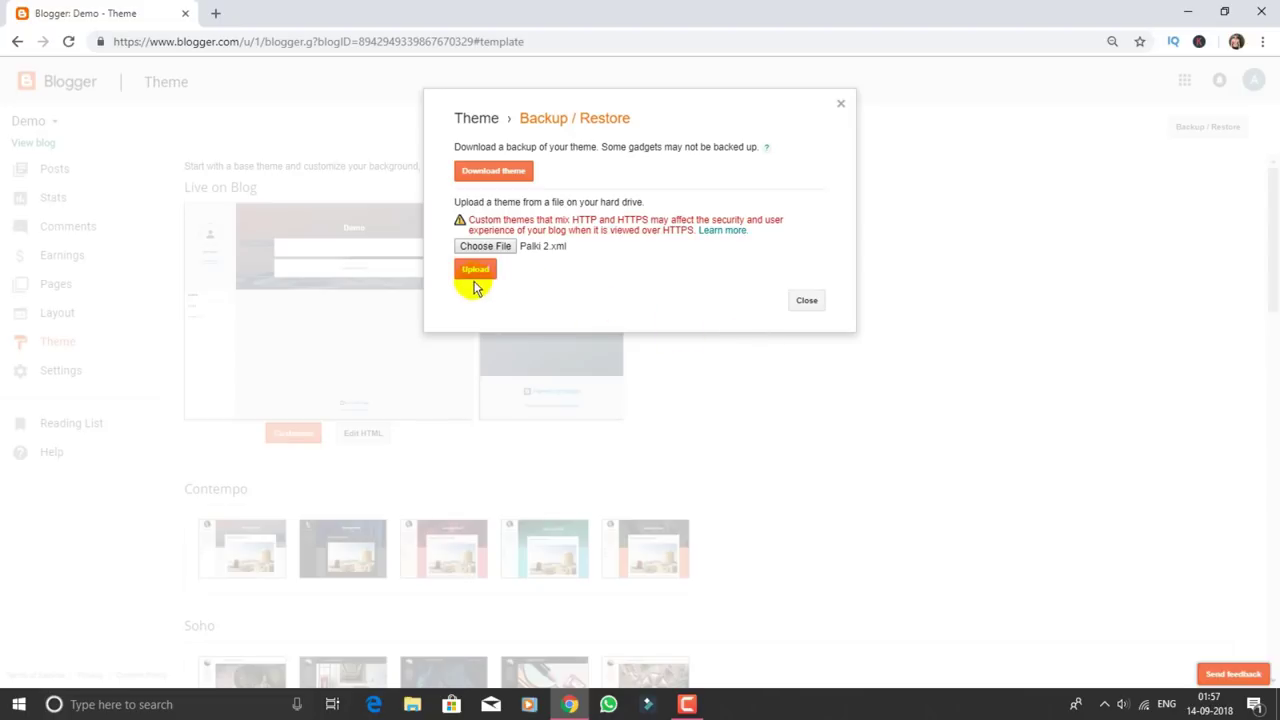
pyautogui.click(476, 285)
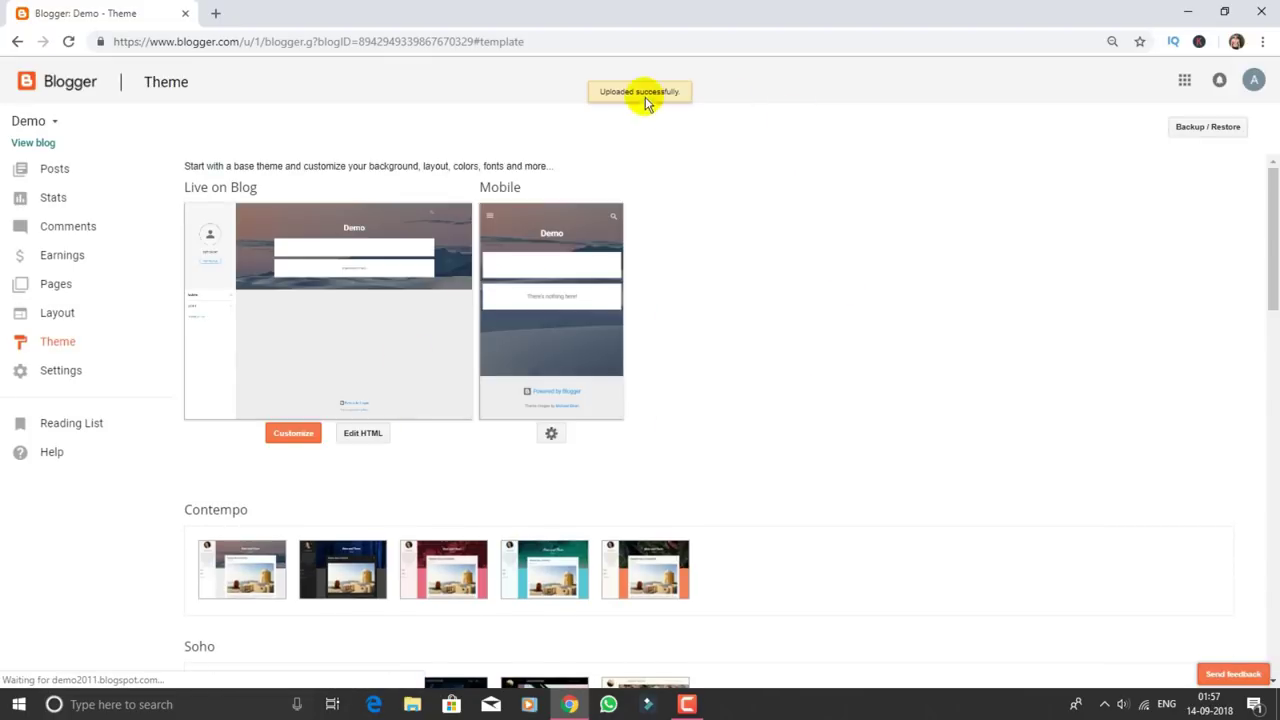
# View the live Demo blog to examine the uploaded theme's header, menu and sidebar, and compare it with the theme page's preview.
pyautogui.click(30, 145)
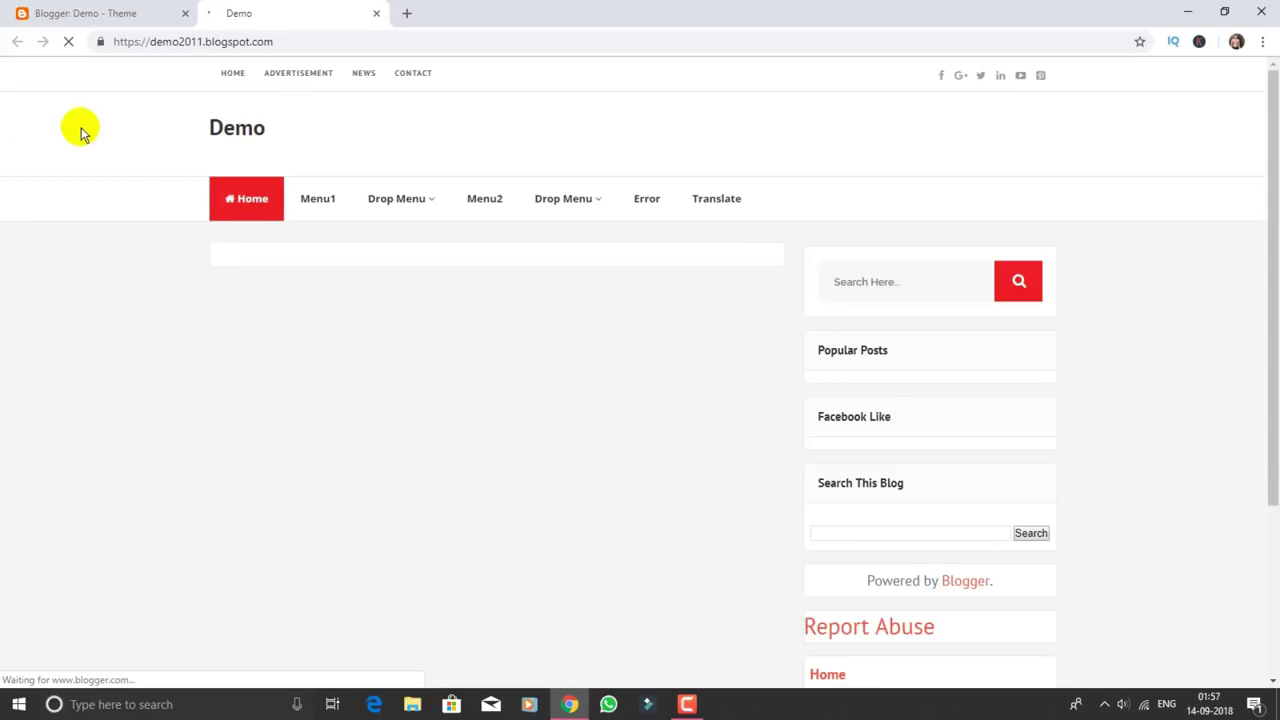
pyautogui.scroll(-3, 1030, 170)
pyautogui.scroll(3, 1100, 200)
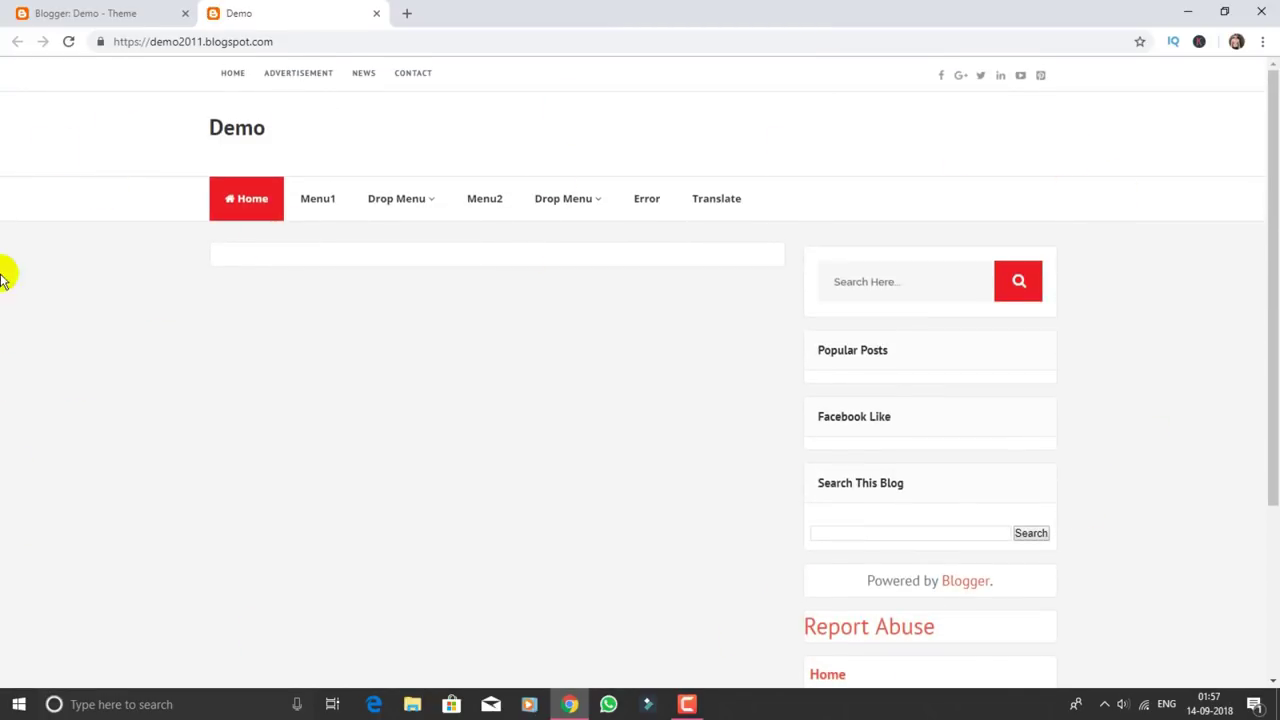
pyautogui.scroll(-5, 1098, 207)
pyautogui.scroll(5, 1097, 211)
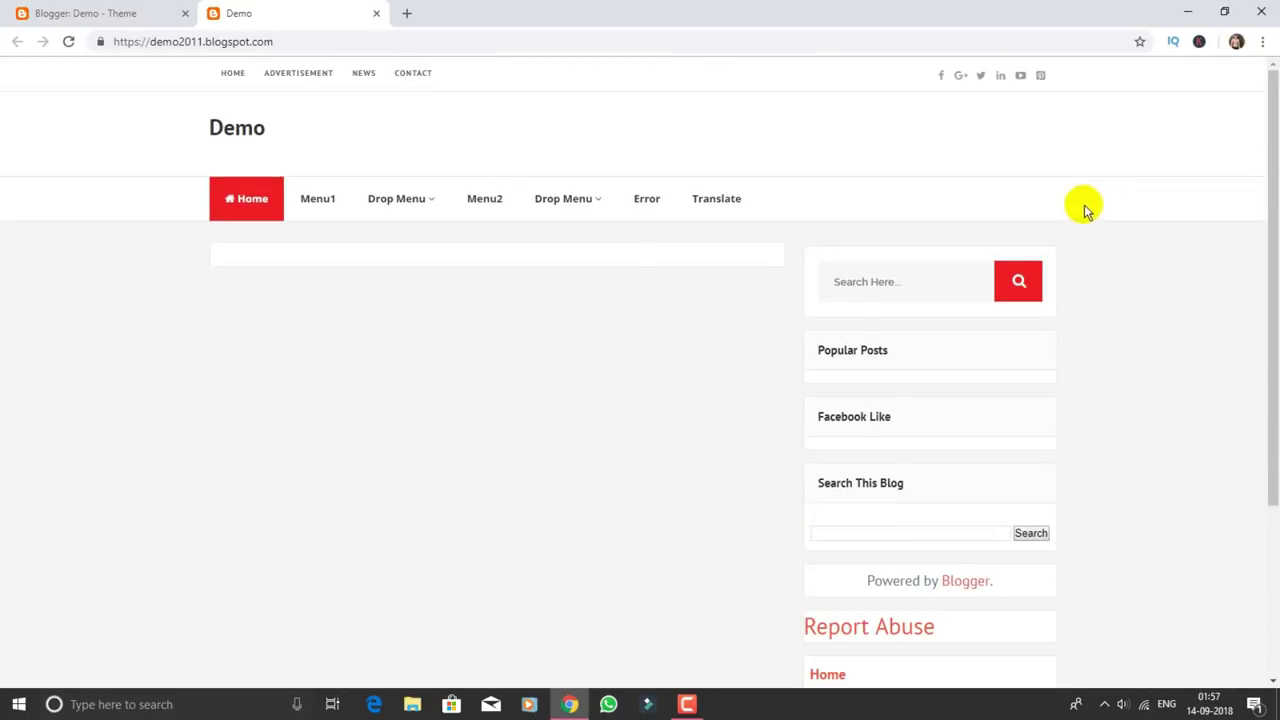
pyautogui.moveTo(120, 166); pyautogui.dragTo(1131, 477)
pyautogui.click(1224, 248)
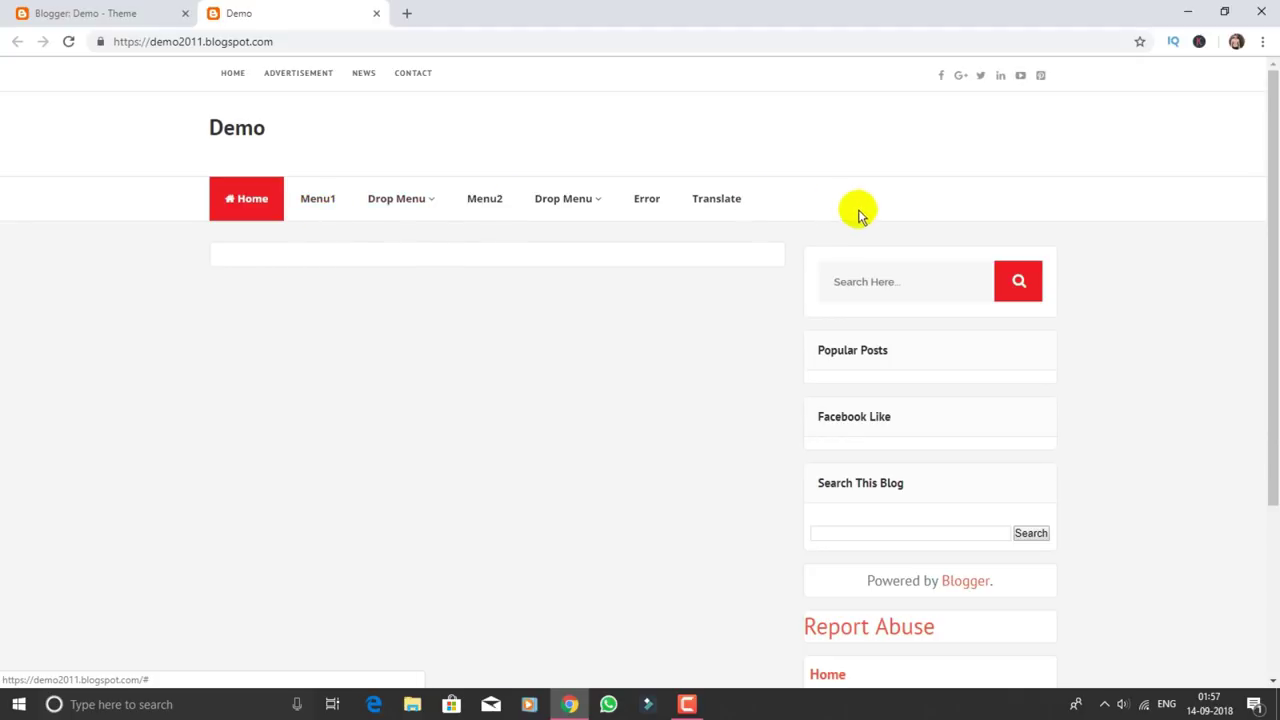
pyautogui.scroll(-3, 1043, 449)
pyautogui.scroll(3, 800, 562)
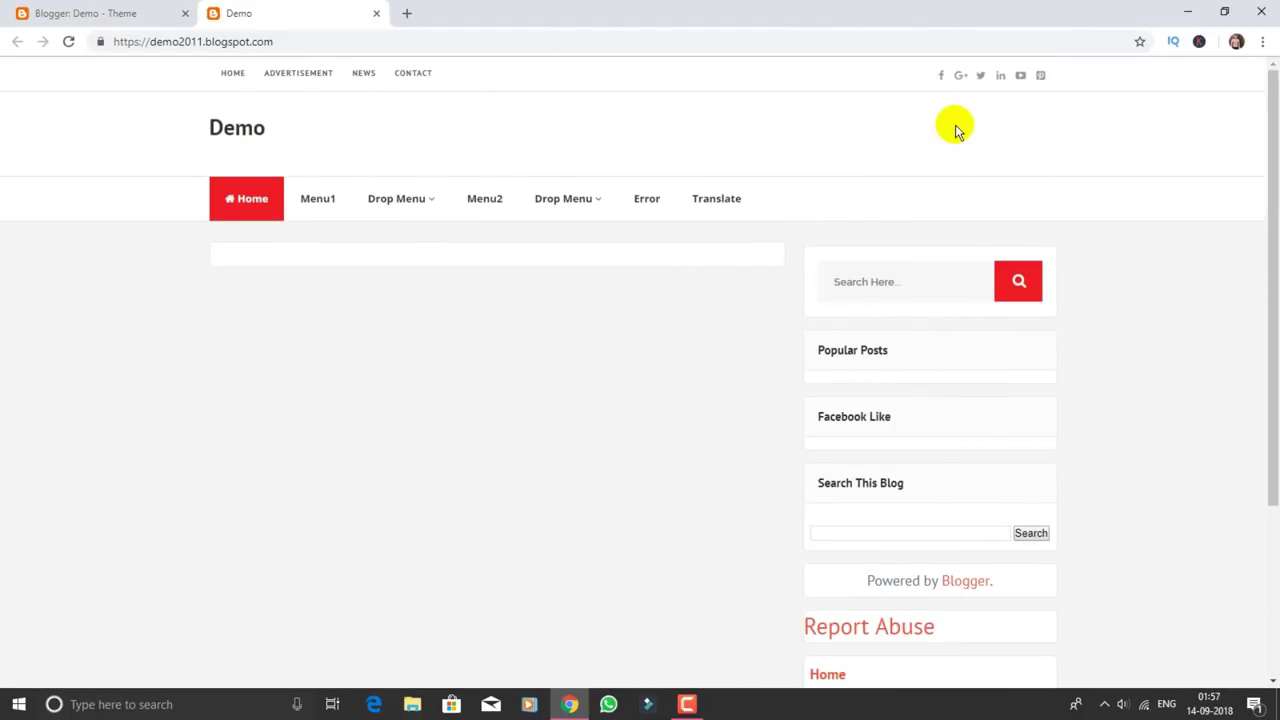
pyautogui.click(124, 12)
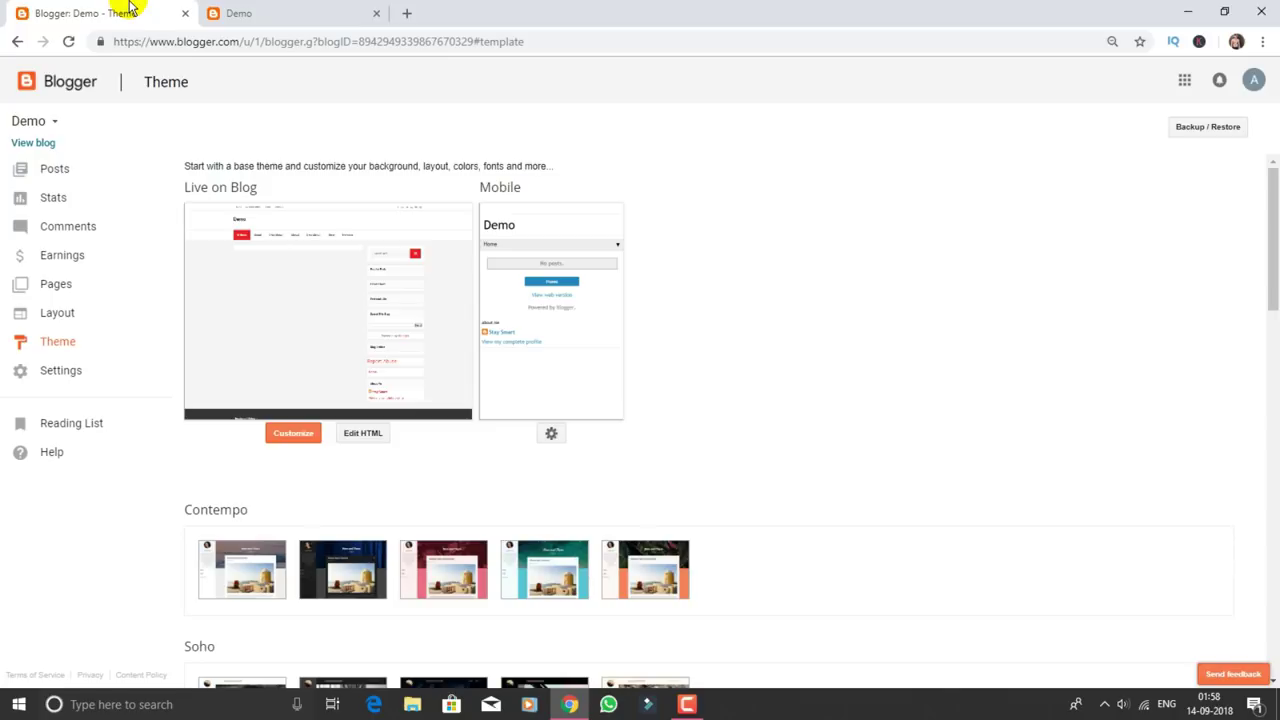
pyautogui.click(230, 20)
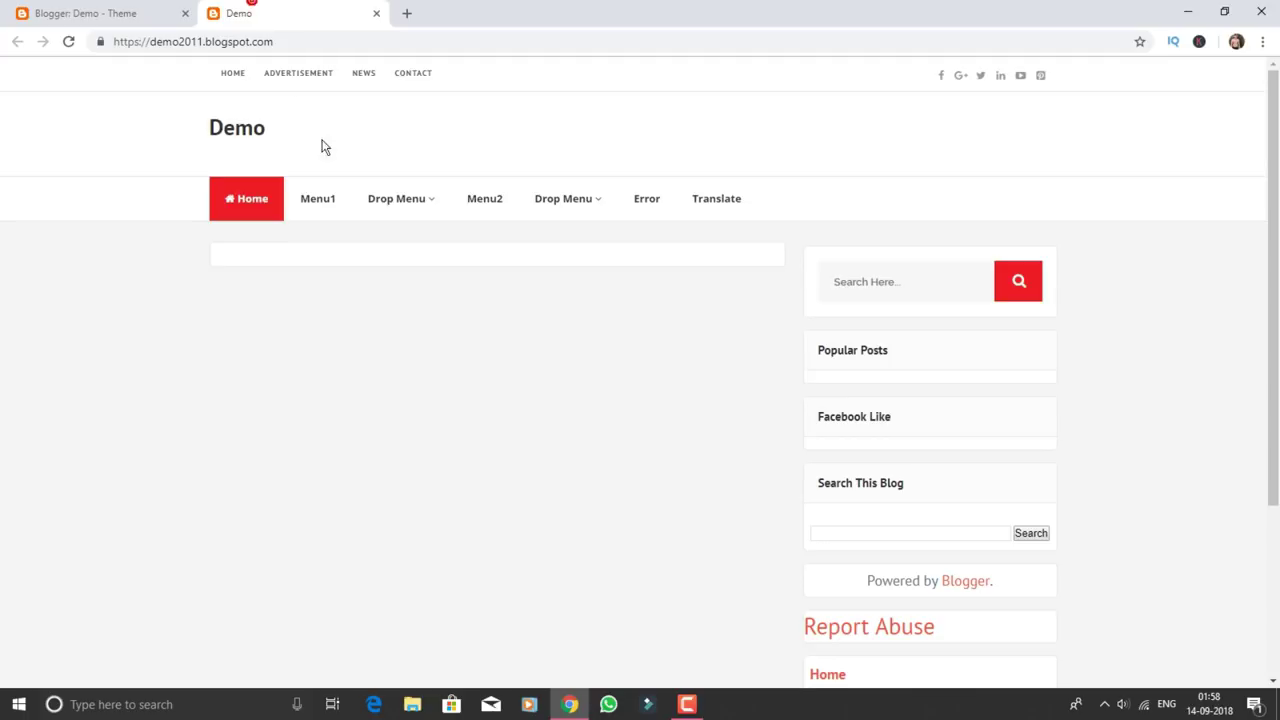